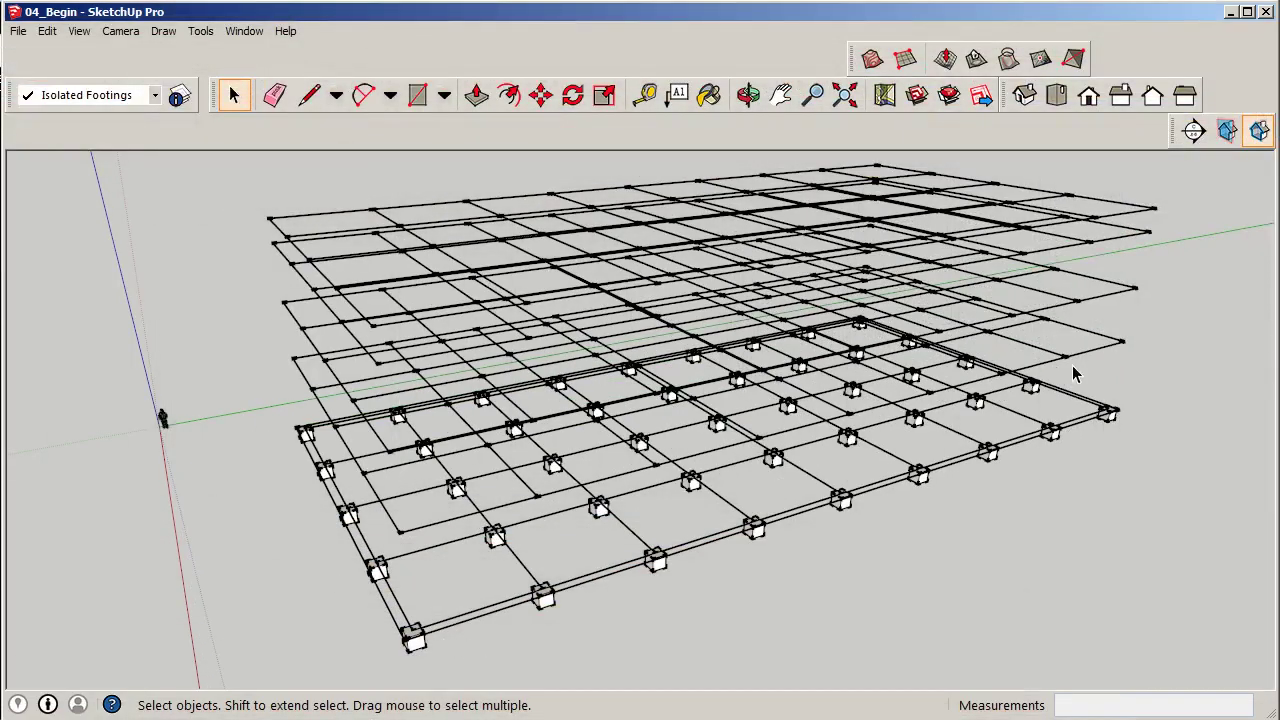
Hide the 2nd Floor beam grid, 3rd Floor beam grid and Roof support grid layers.
{"action": "scroll", "coordinate": [712, 535], "scroll_direction": "down", "scroll_amount": 2}
{"action": "middle_click_drag", "start_coordinate": [742, 530], "coordinate": [801, 522]}
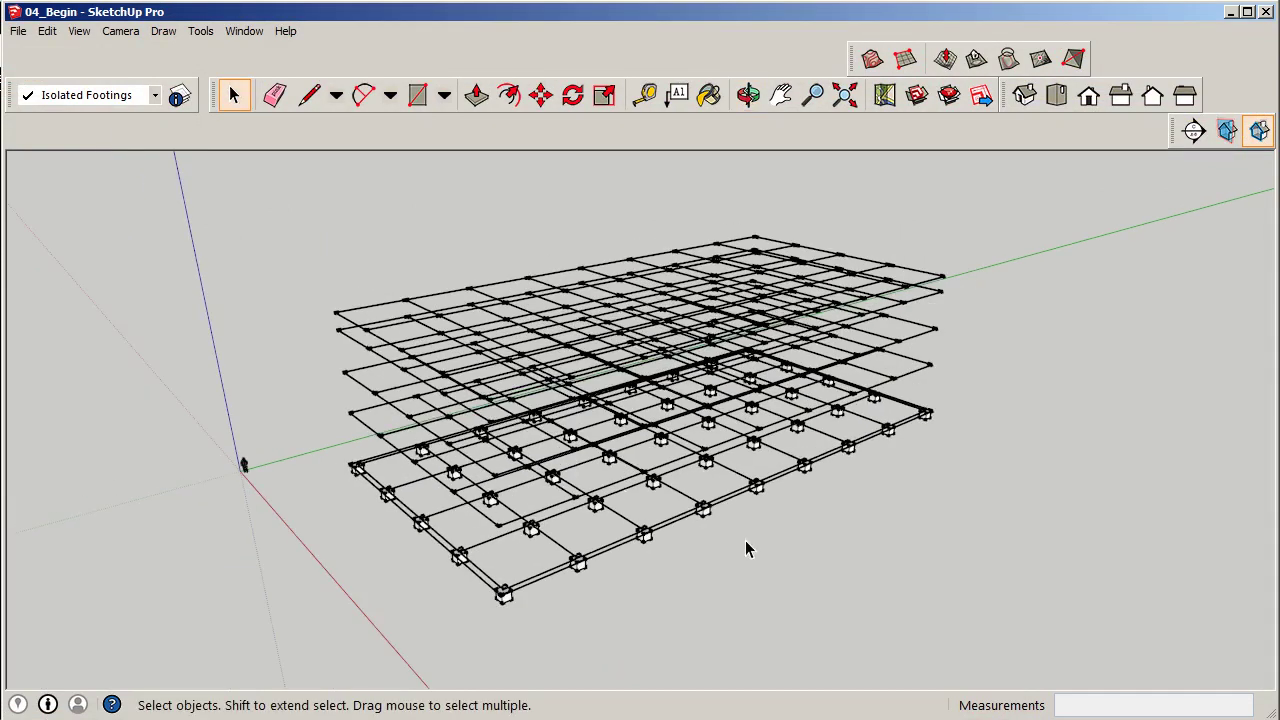
{"action": "scroll", "coordinate": [595, 605], "scroll_direction": "up", "scroll_amount": 1}
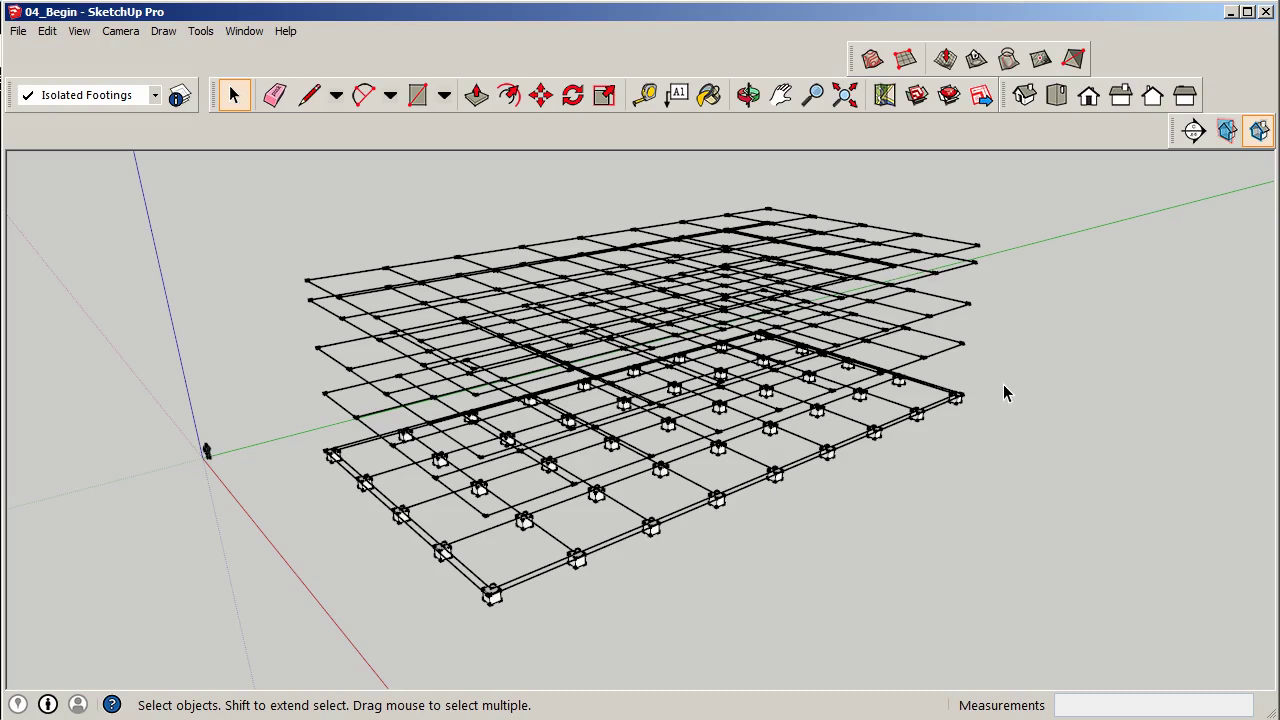
{"action": "left_click", "coordinate": [190, 105]}
{"action": "left_click_drag", "start_coordinate": [157, 184], "coordinate": [117, 166]}
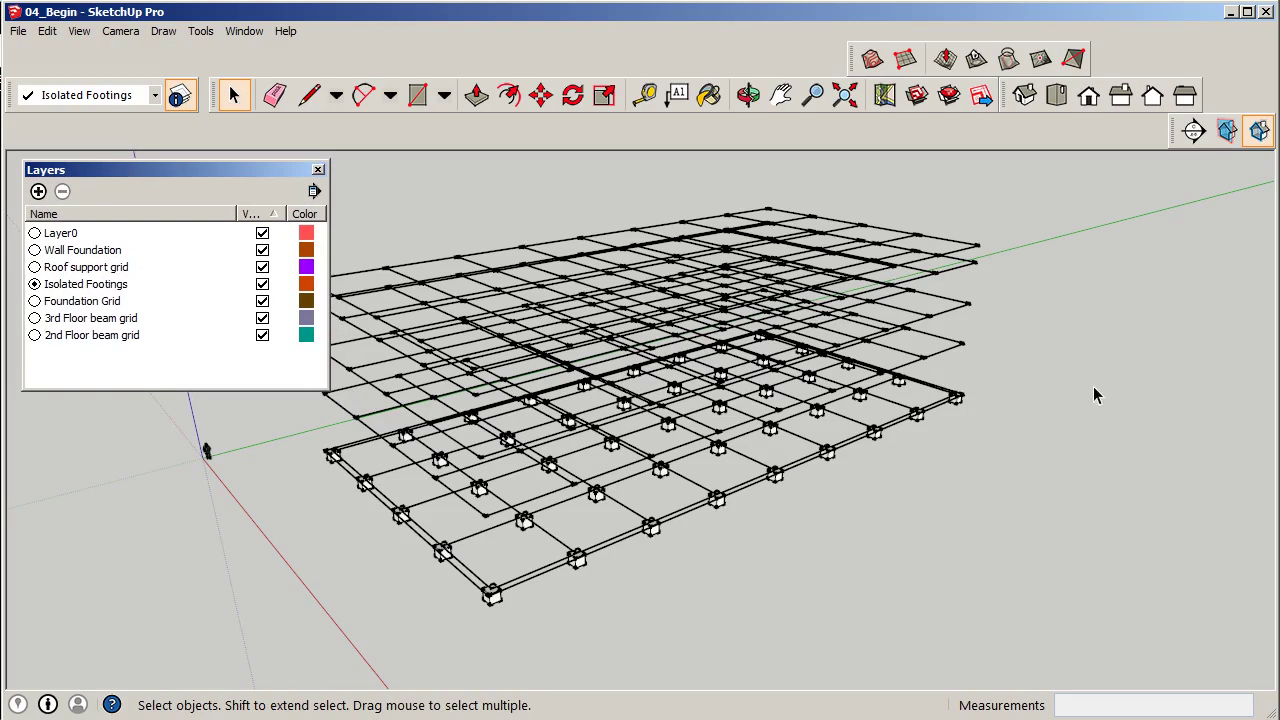
{"action": "scroll", "coordinate": [1013, 432], "scroll_direction": "down", "scroll_amount": 2}
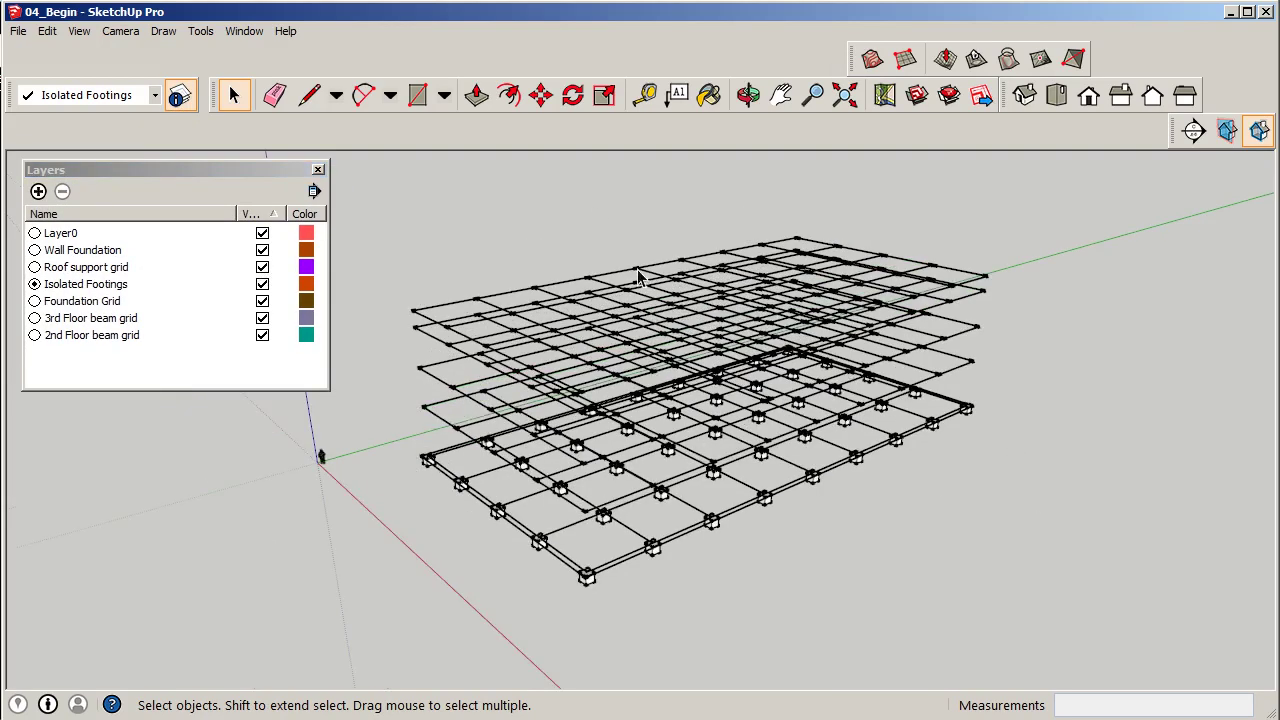
{"action": "middle_click_drag", "start_coordinate": [625, 247], "coordinate": [610, 290]}
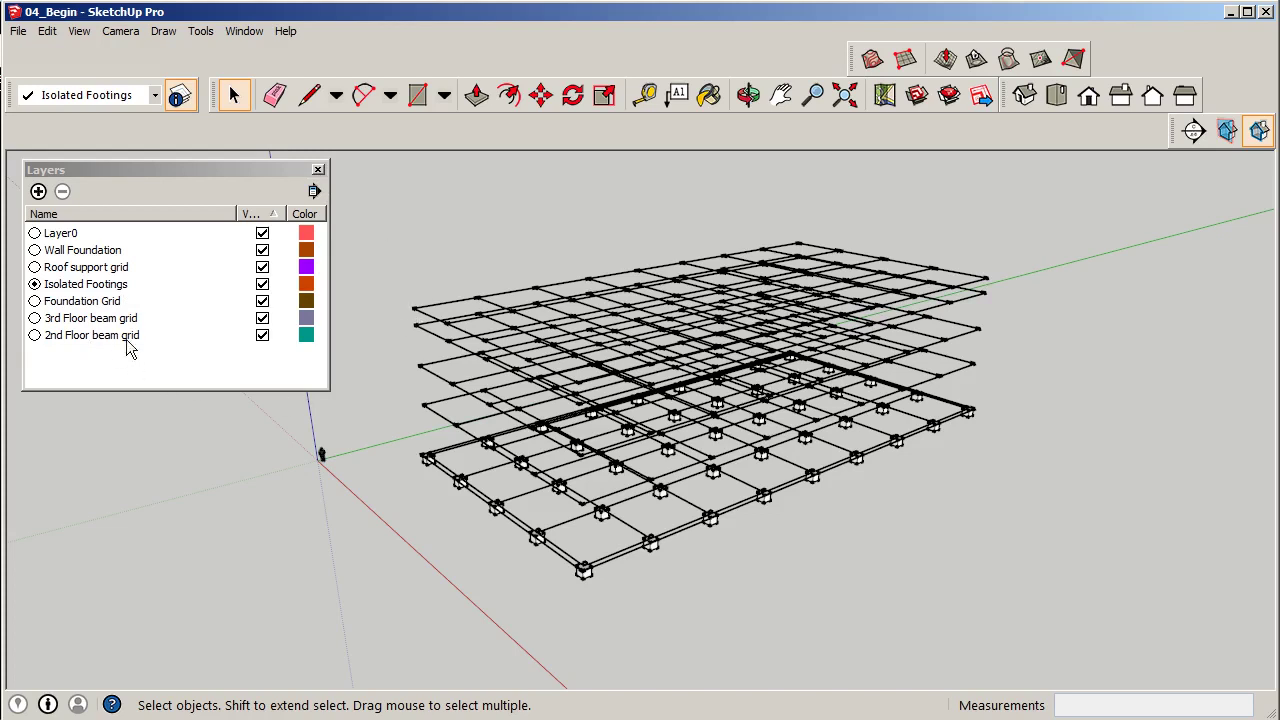
{"action": "left_click", "coordinate": [262, 335]}
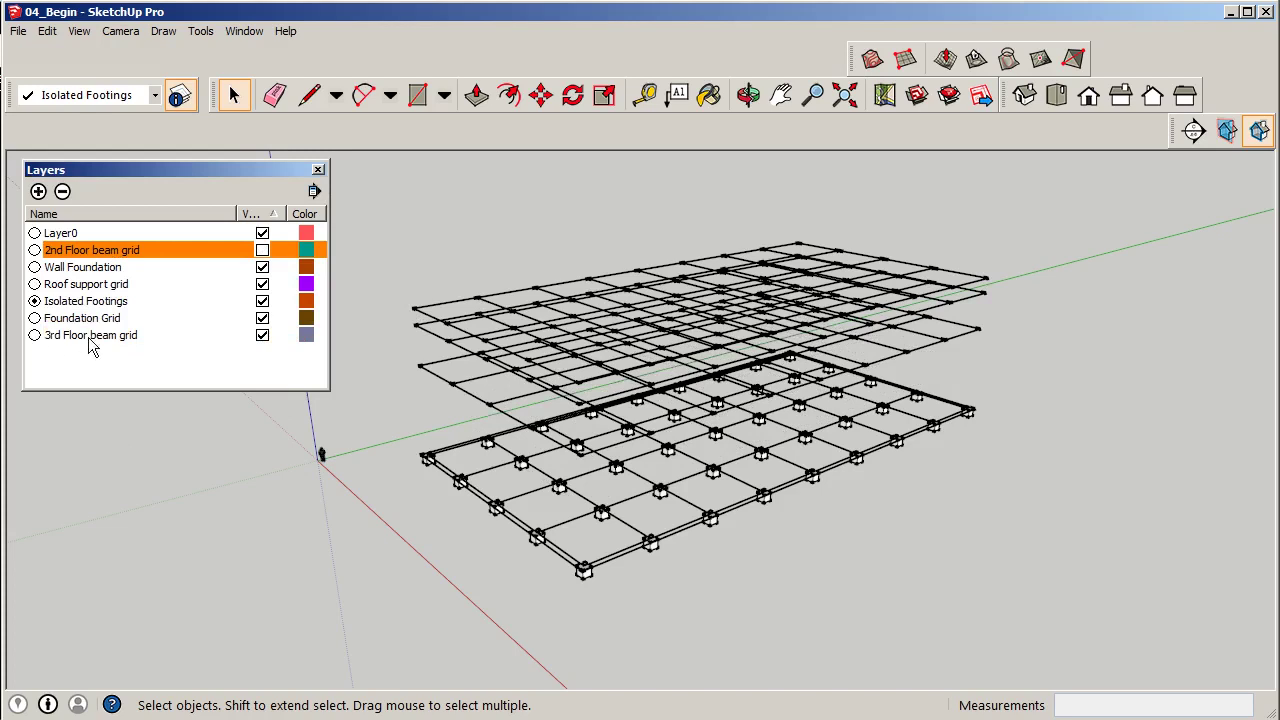
{"action": "left_click", "coordinate": [262, 335]}
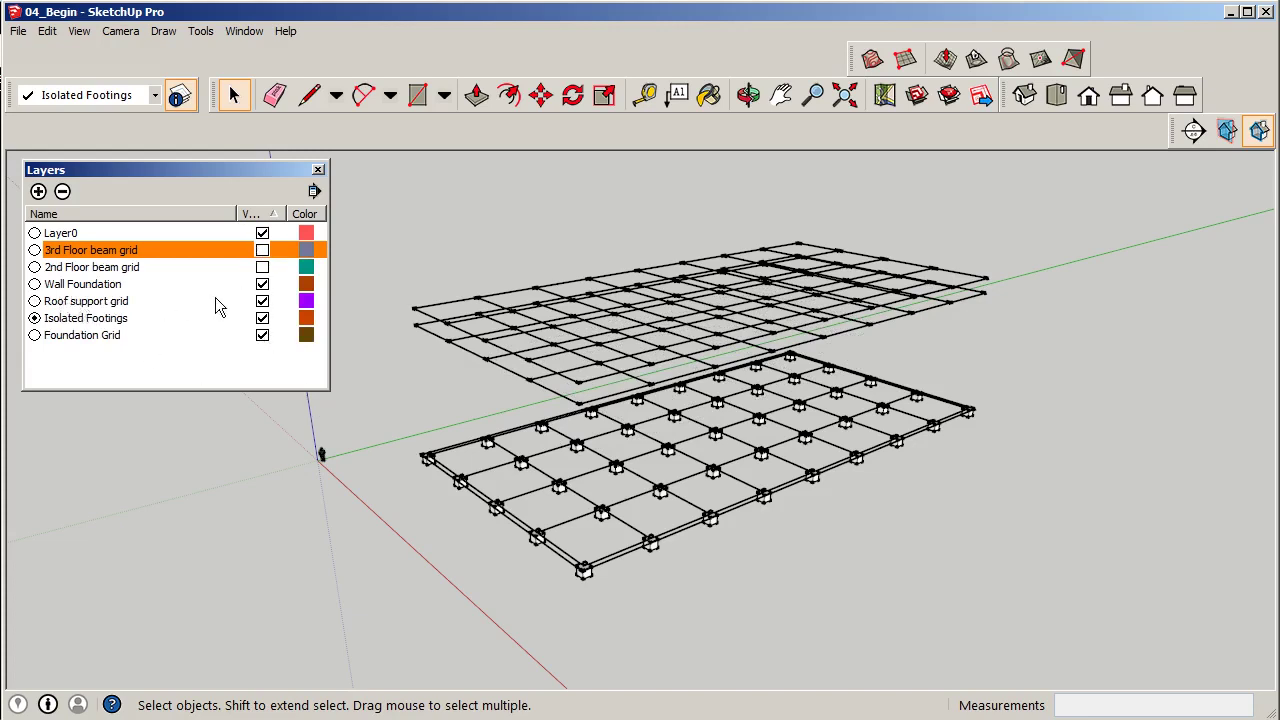
{"action": "left_click", "coordinate": [262, 301]}
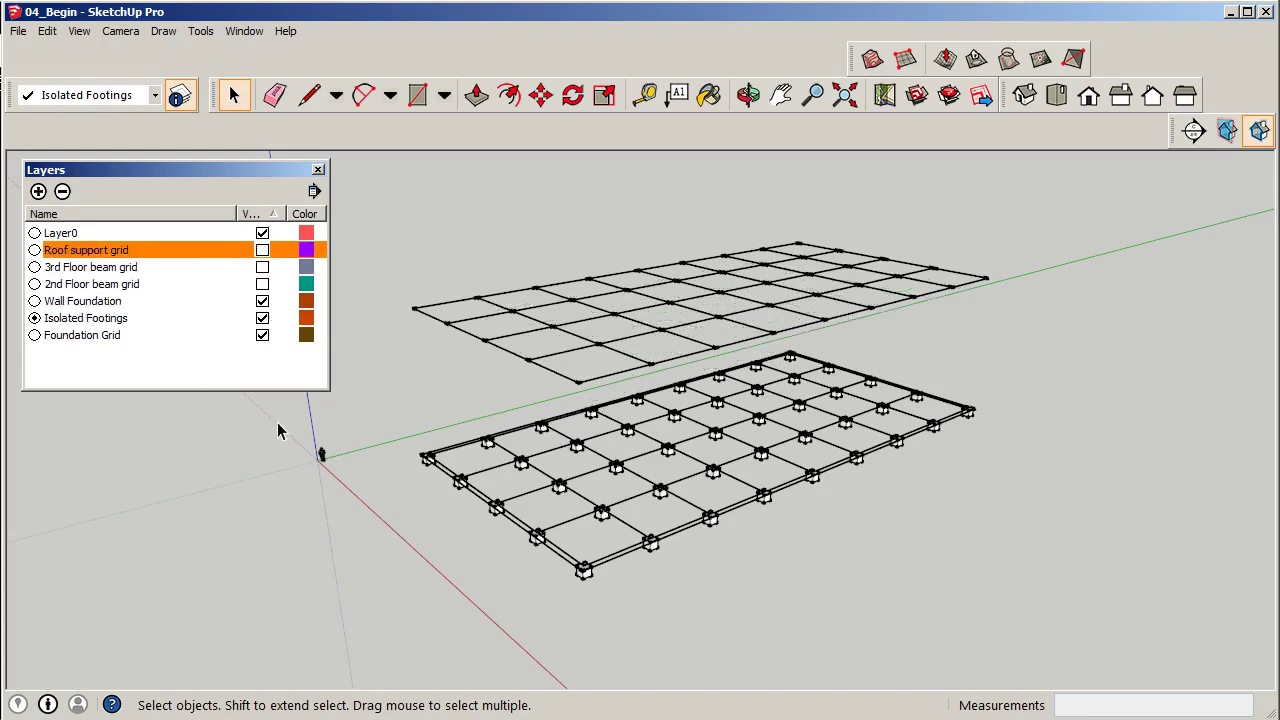
{"action": "left_click", "coordinate": [318, 170]}
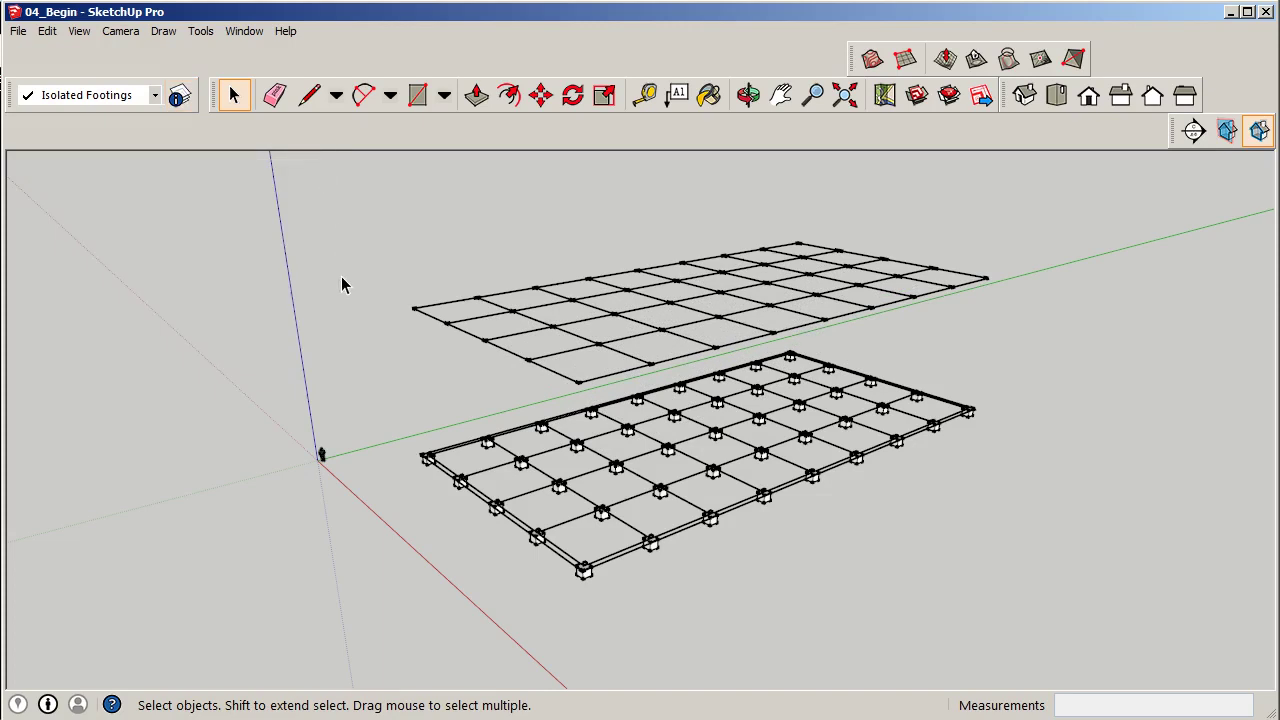
Reassign the remaining upper grid above the footings from the Foundation Grid layer to Layer0.
{"action": "left_click", "coordinate": [446, 324]}
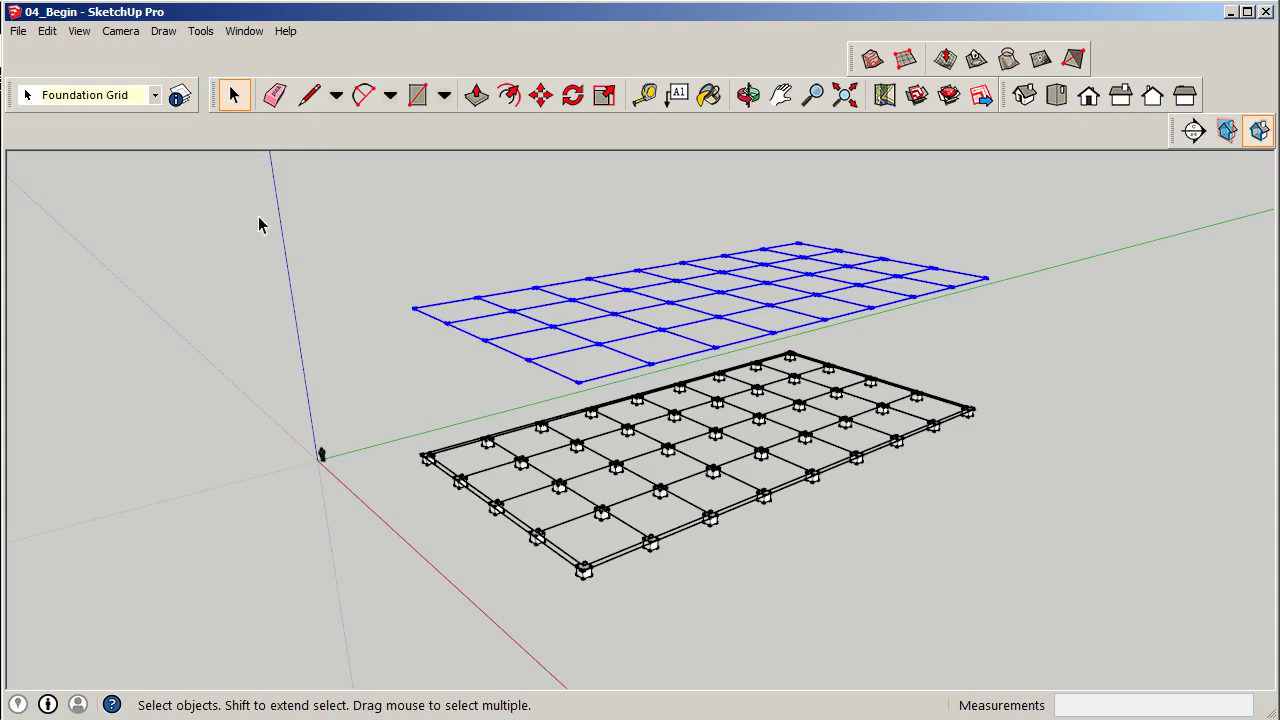
{"action": "left_click", "coordinate": [141, 100]}
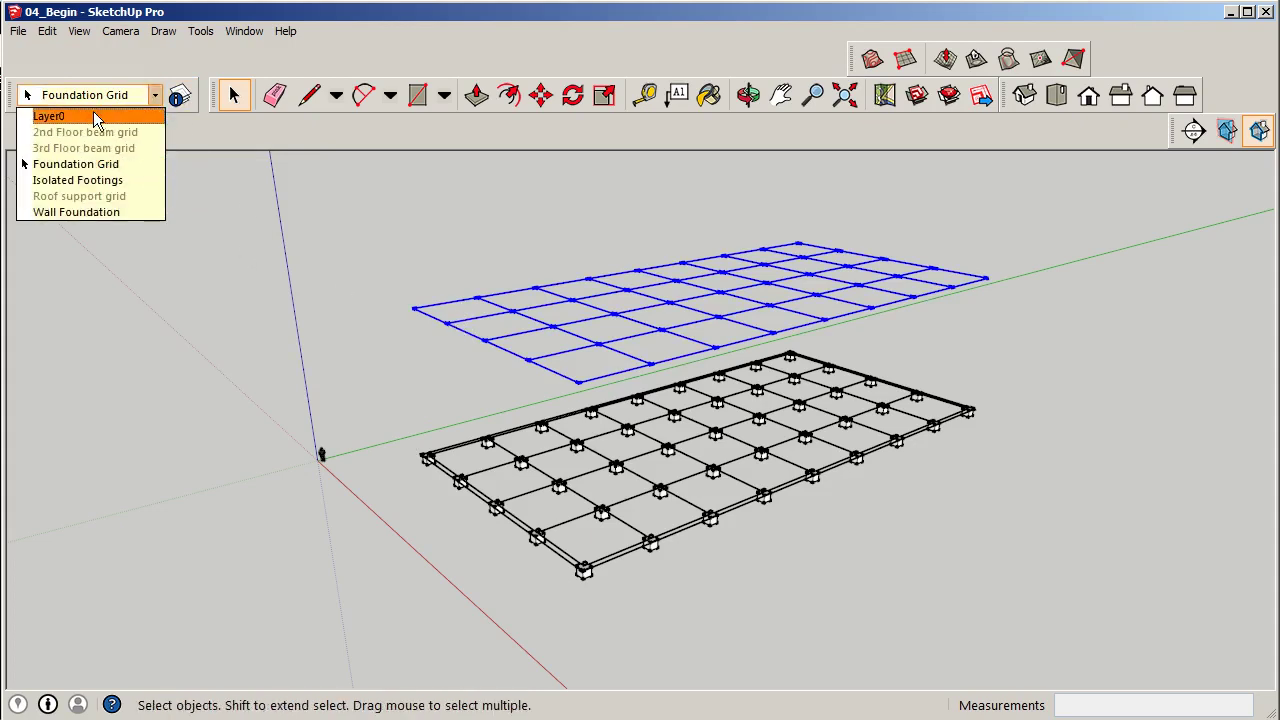
{"action": "left_click", "coordinate": [93, 114]}
{"action": "left_click", "coordinate": [386, 238]}
Hide Layer0 so only the foundation layers are displayed.
{"action": "left_click", "coordinate": [179, 95]}
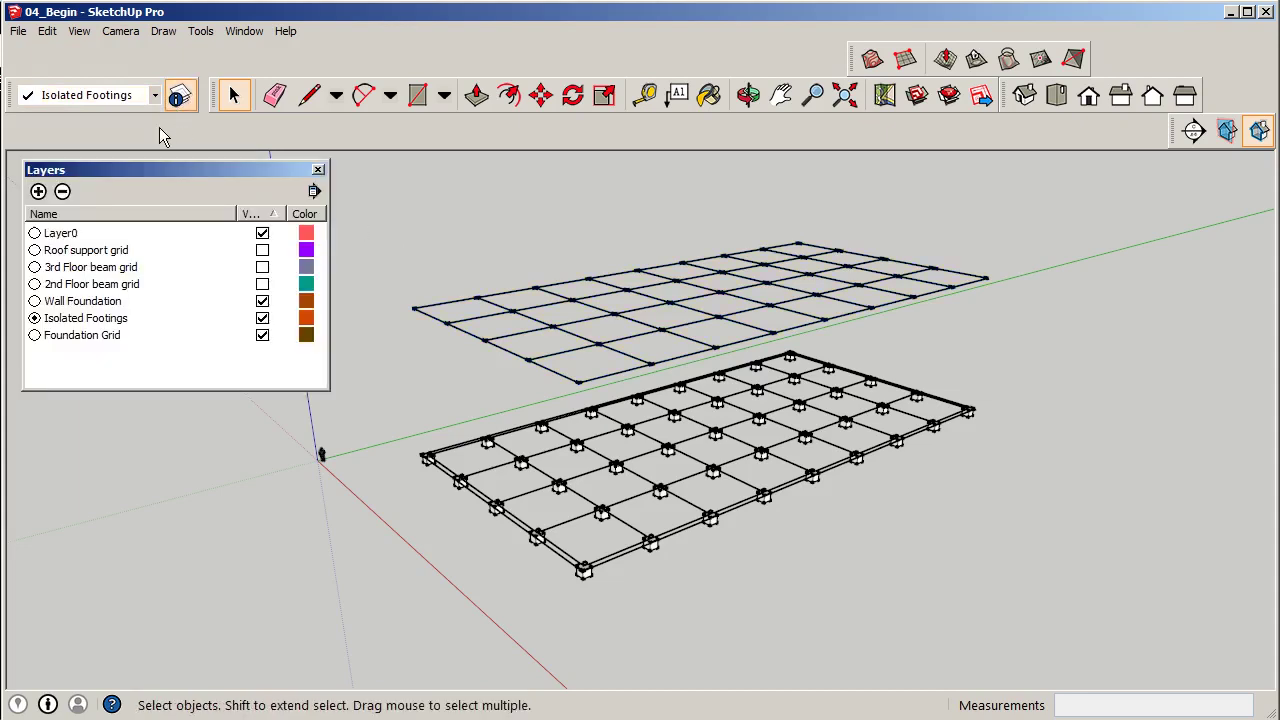
{"action": "left_click", "coordinate": [262, 234]}
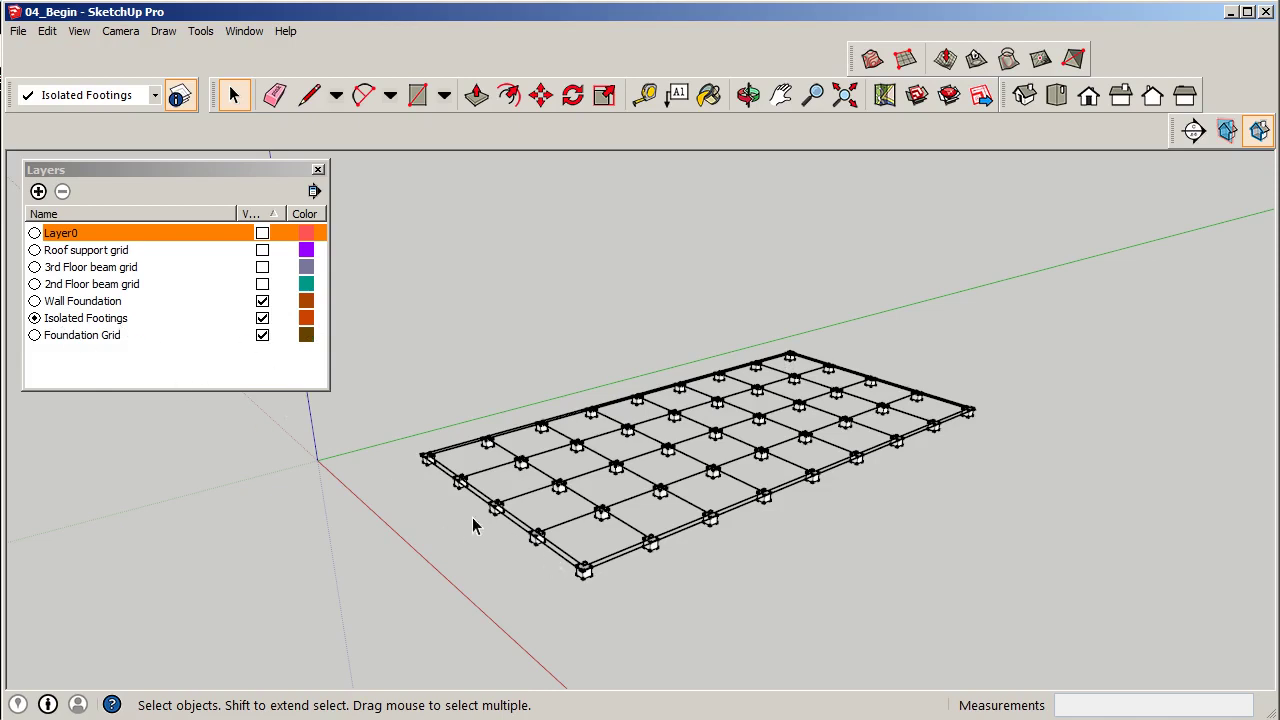
{"action": "left_click", "coordinate": [319, 169]}
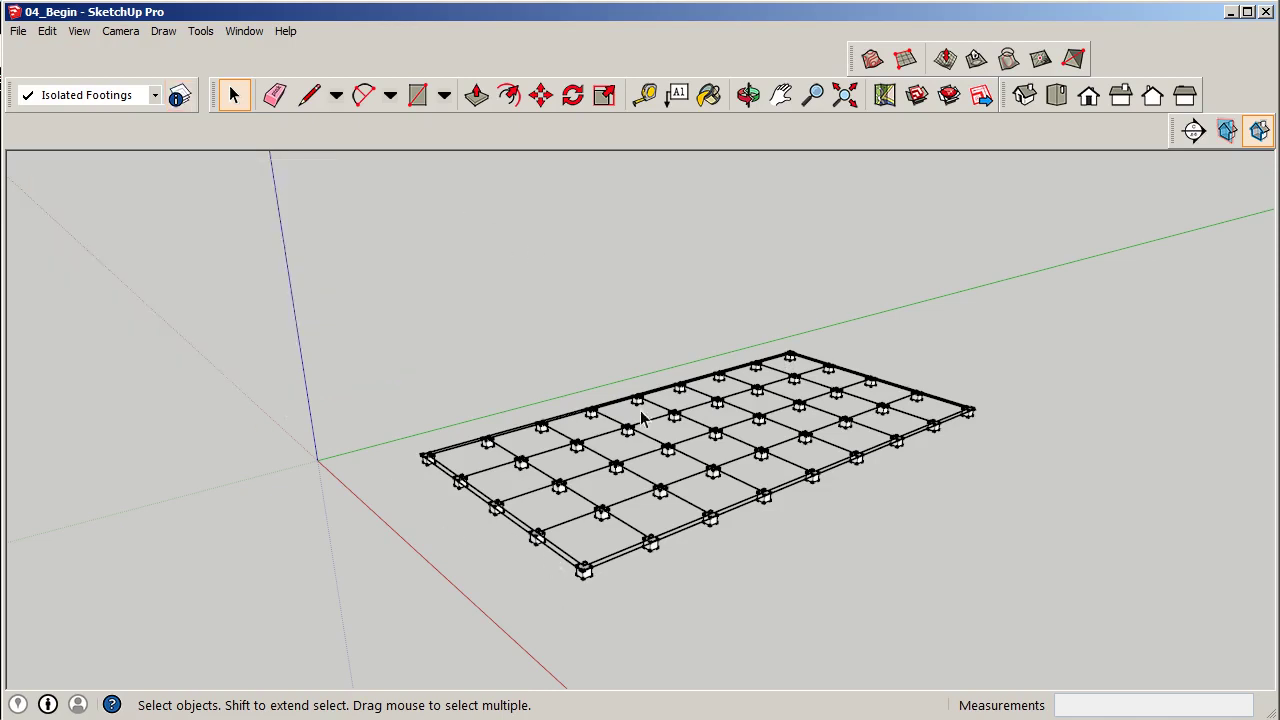
Make Wall Foundation the active layer.
{"action": "middle_click_drag", "start_coordinate": [652, 438], "coordinate": [343, 320]}
{"action": "left_click", "coordinate": [155, 95]}
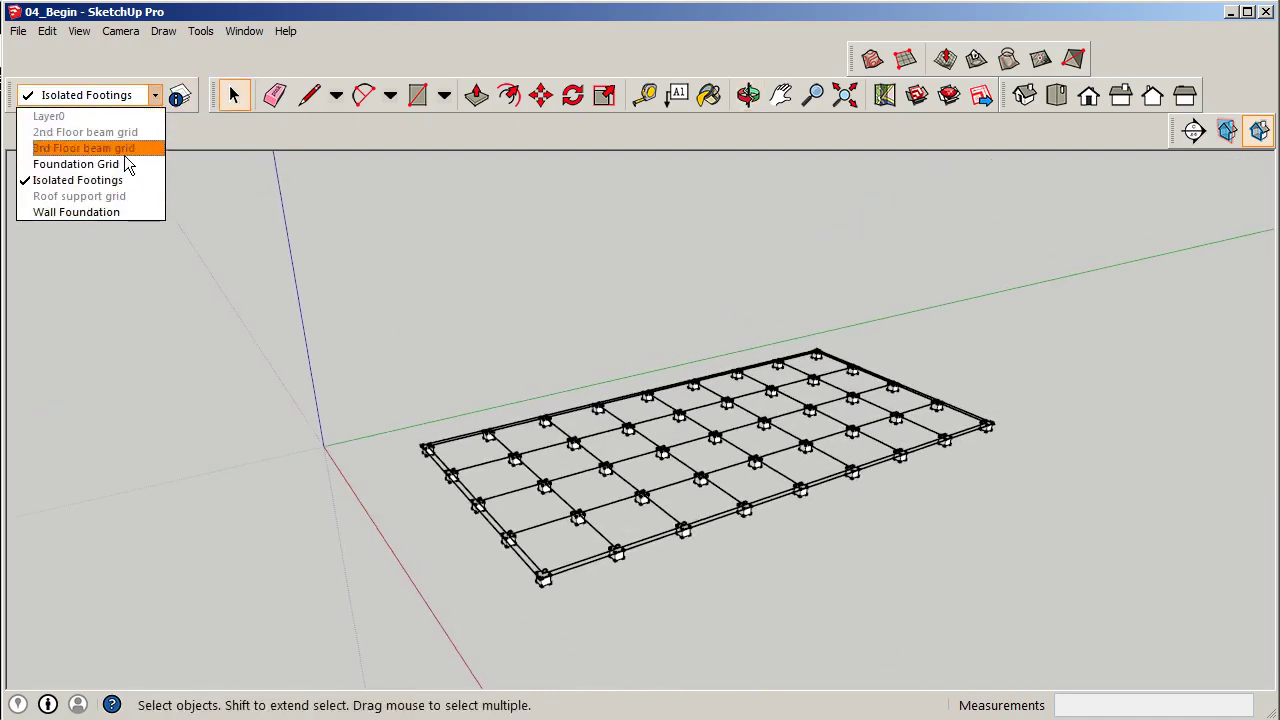
{"action": "left_click", "coordinate": [91, 213]}
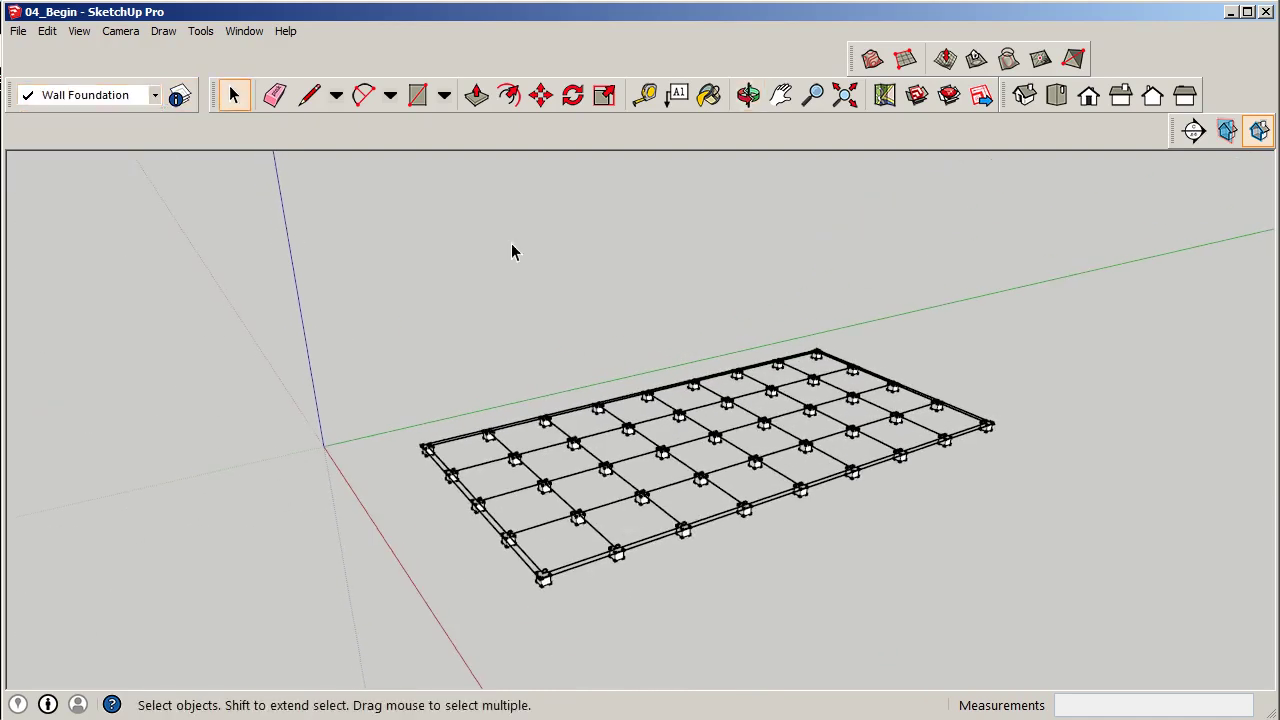
Examine the corner footing and the double grid lines running along the outer edge of the foundation.
{"action": "mouse_move", "coordinate": [580, 289]}
{"action": "middle_mouse_down"}
{"action": "mouse_move", "coordinate": [594, 277]}
{"action": "mouse_move", "coordinate": [600, 290]}
{"action": "middle_mouse_up"}
{"action": "scroll", "coordinate": [830, 545], "scroll_direction": "up", "scroll_amount": 2}
{"action": "scroll", "coordinate": [834, 541], "scroll_direction": "down", "scroll_amount": 1}
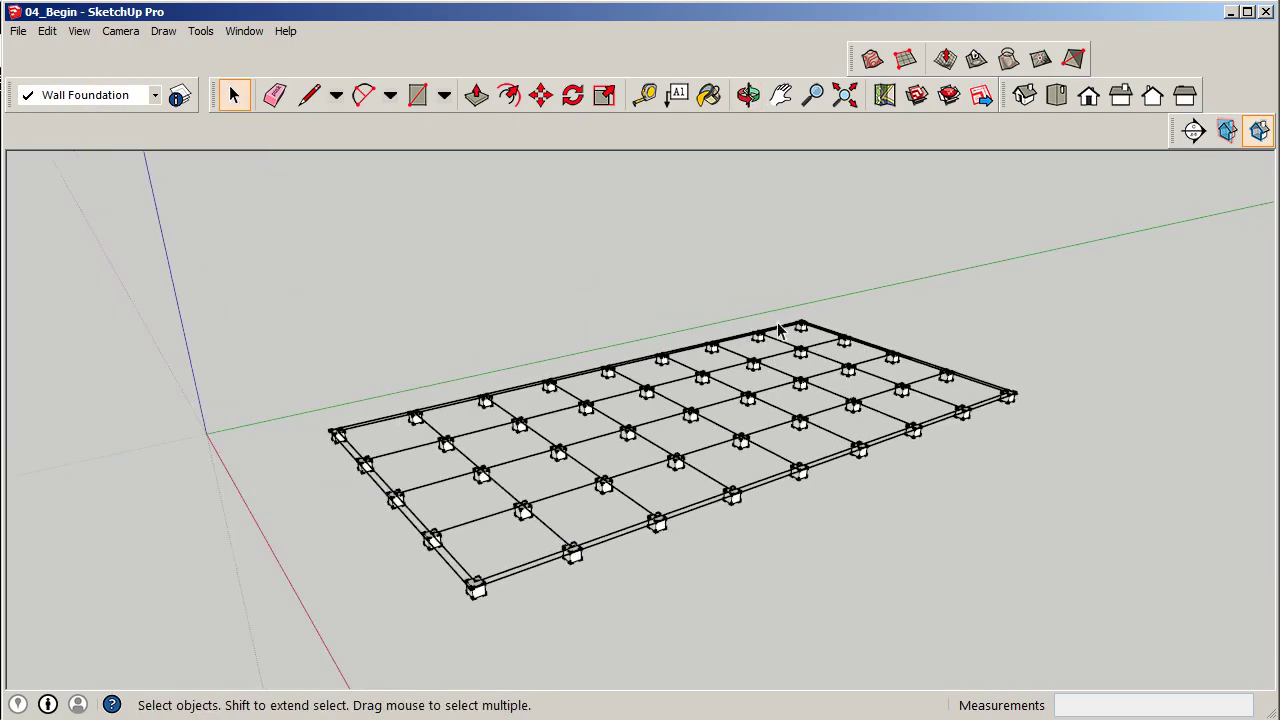
{"action": "scroll", "coordinate": [348, 453], "scroll_direction": "up", "scroll_amount": 2}
{"action": "scroll", "coordinate": [348, 453], "scroll_direction": "up", "scroll_amount": 5}
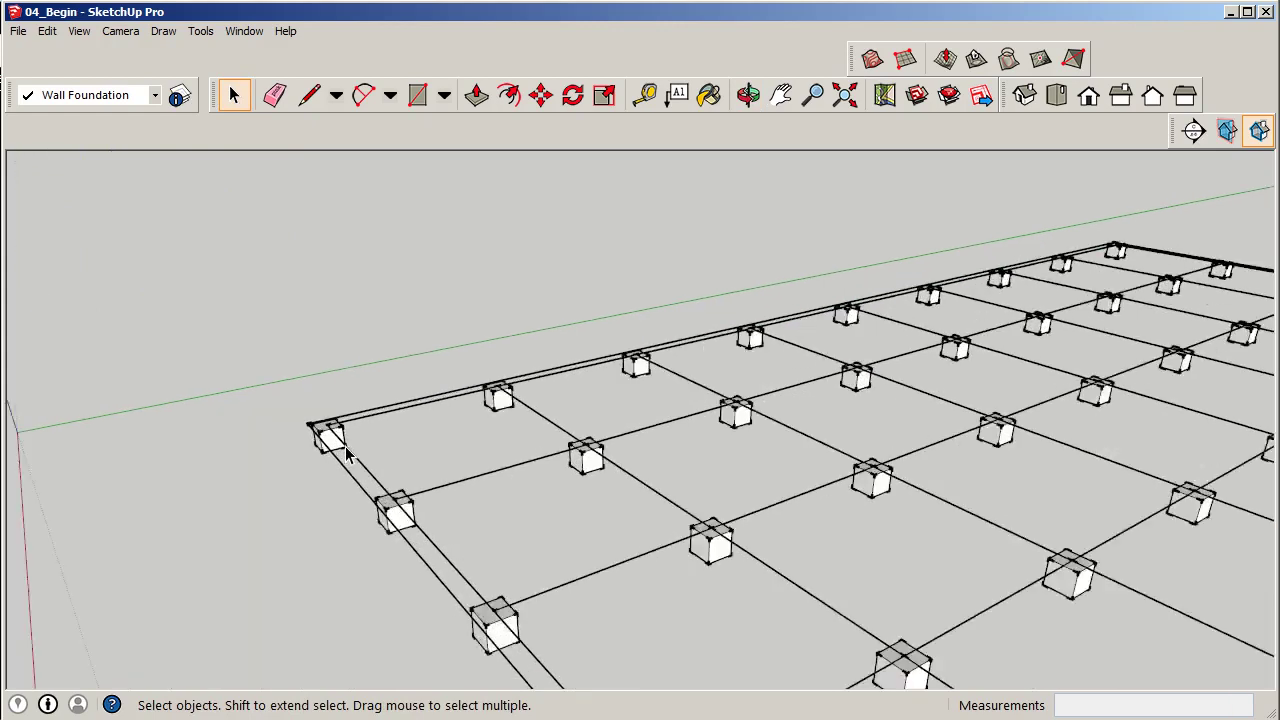
{"action": "scroll", "coordinate": [370, 455], "scroll_direction": "up", "scroll_amount": 4}
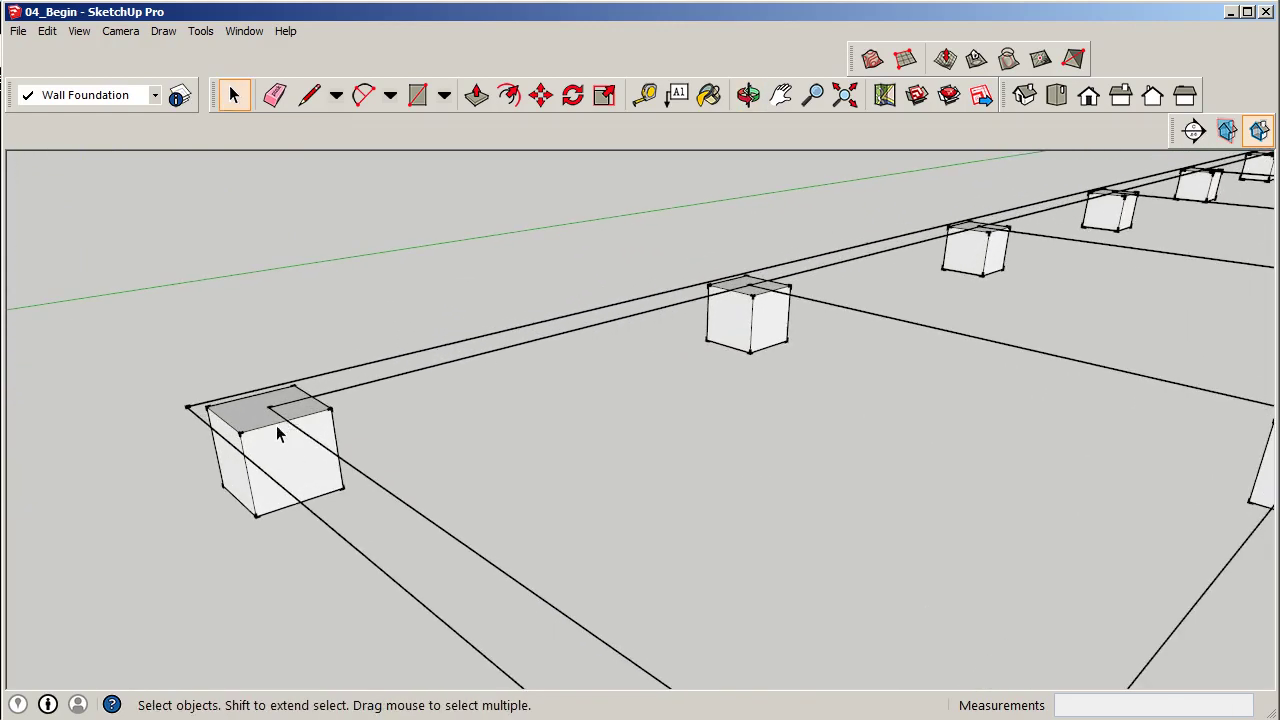
{"action": "middle_click_drag", "start_coordinate": [240, 423], "coordinate": [220, 446]}
{"action": "scroll", "coordinate": [297, 422], "scroll_direction": "up", "scroll_amount": 1}
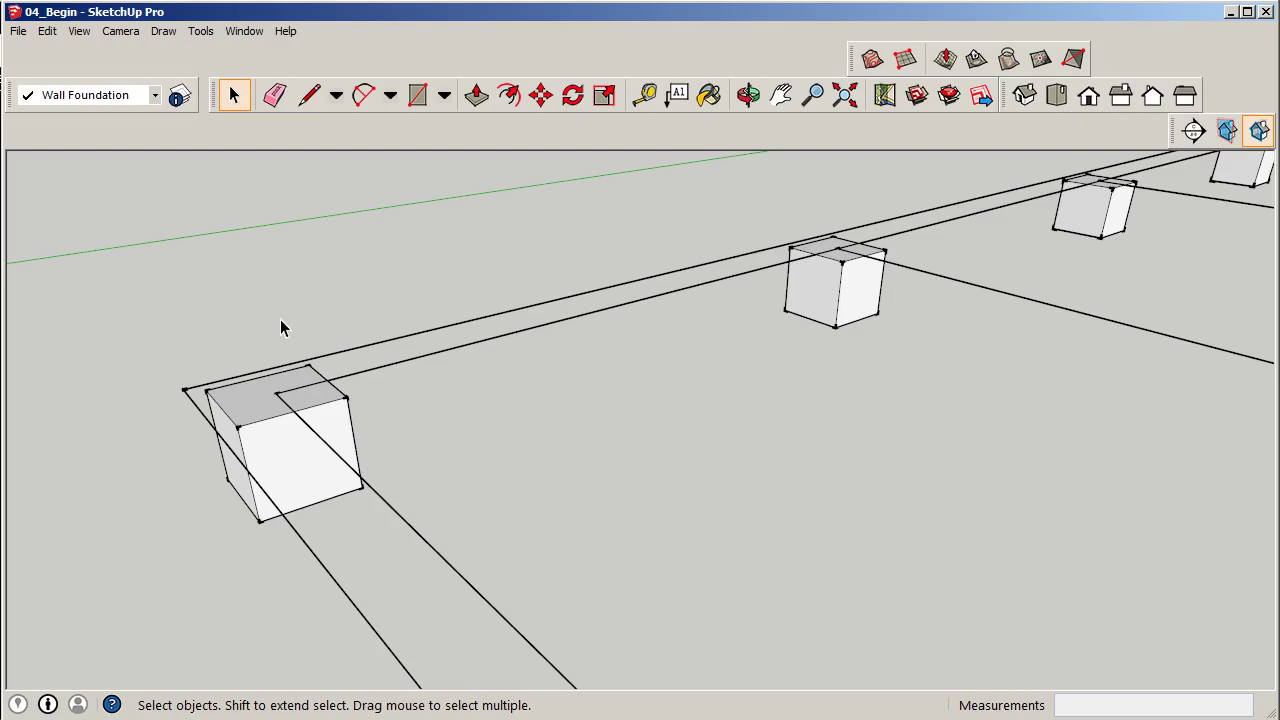
{"action": "middle_click_drag", "start_coordinate": [281, 311], "coordinate": [289, 311]}
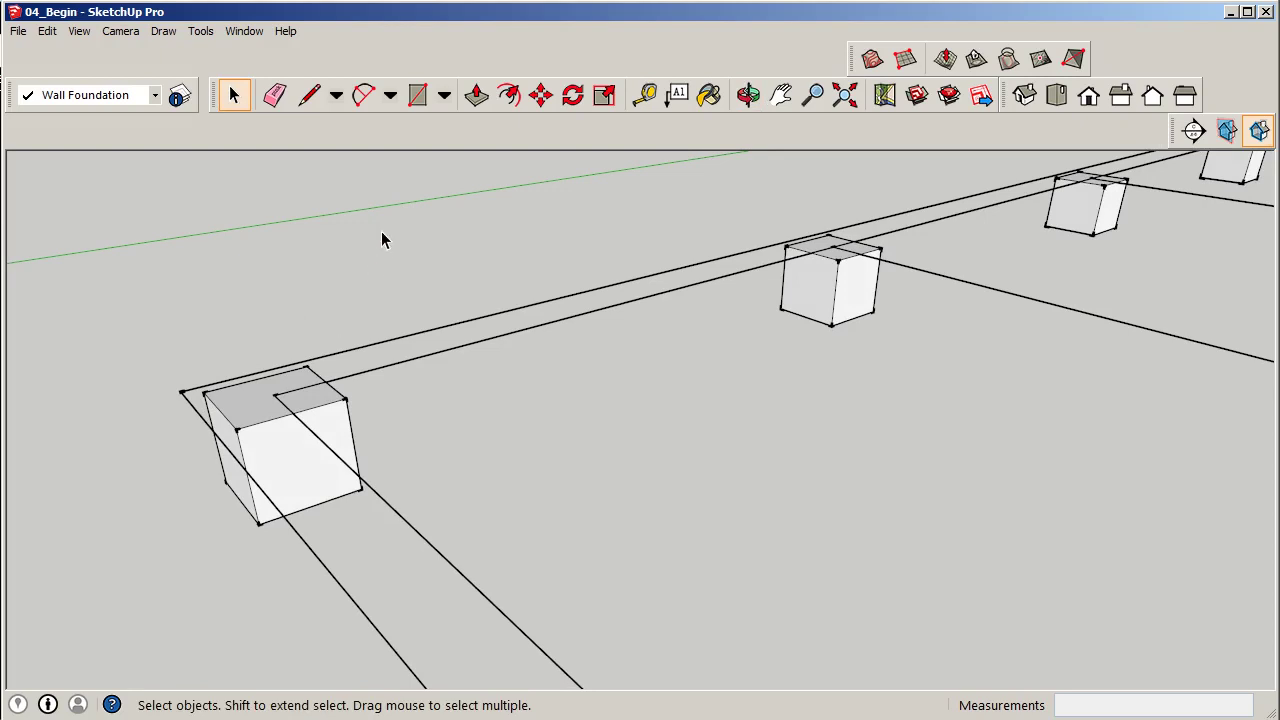
Draw a 2' by 2' square on the ground beside the corner footing, outside the foundation grid.
{"action": "scroll", "coordinate": [548, 312], "scroll_direction": "down", "scroll_amount": 2}
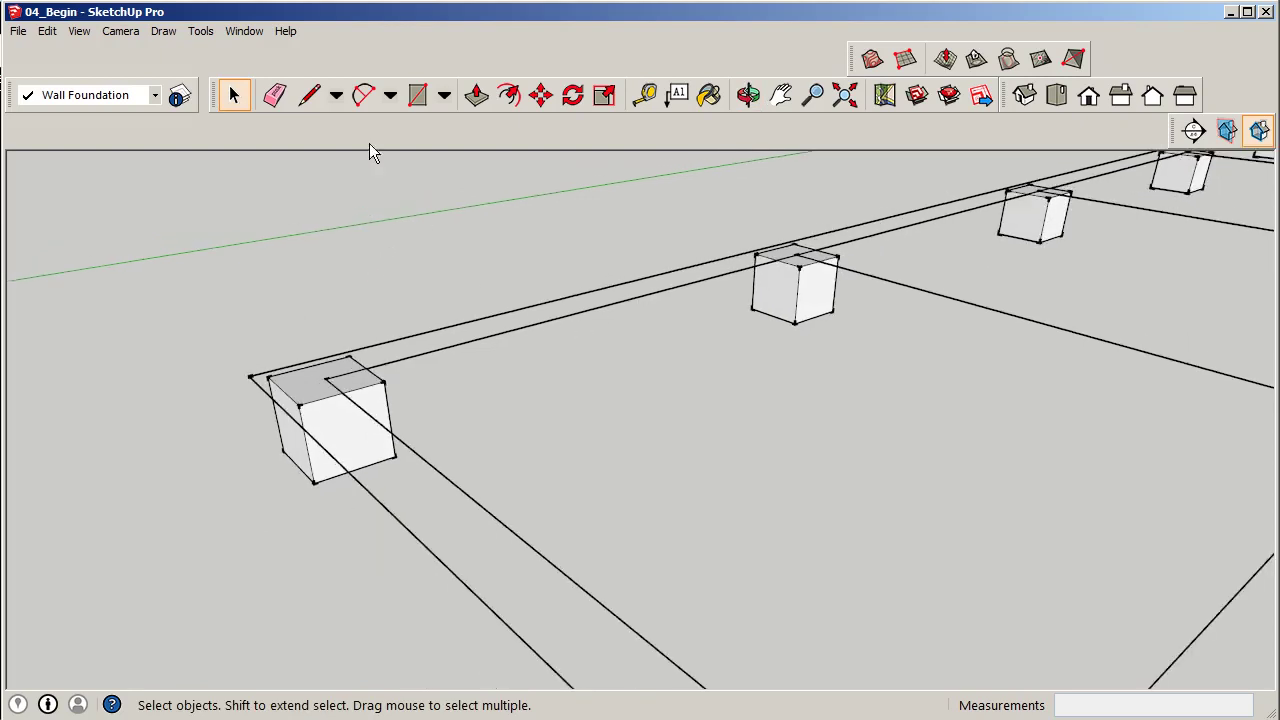
{"action": "left_click", "coordinate": [416, 96]}
{"action": "left_click", "coordinate": [133, 477]}
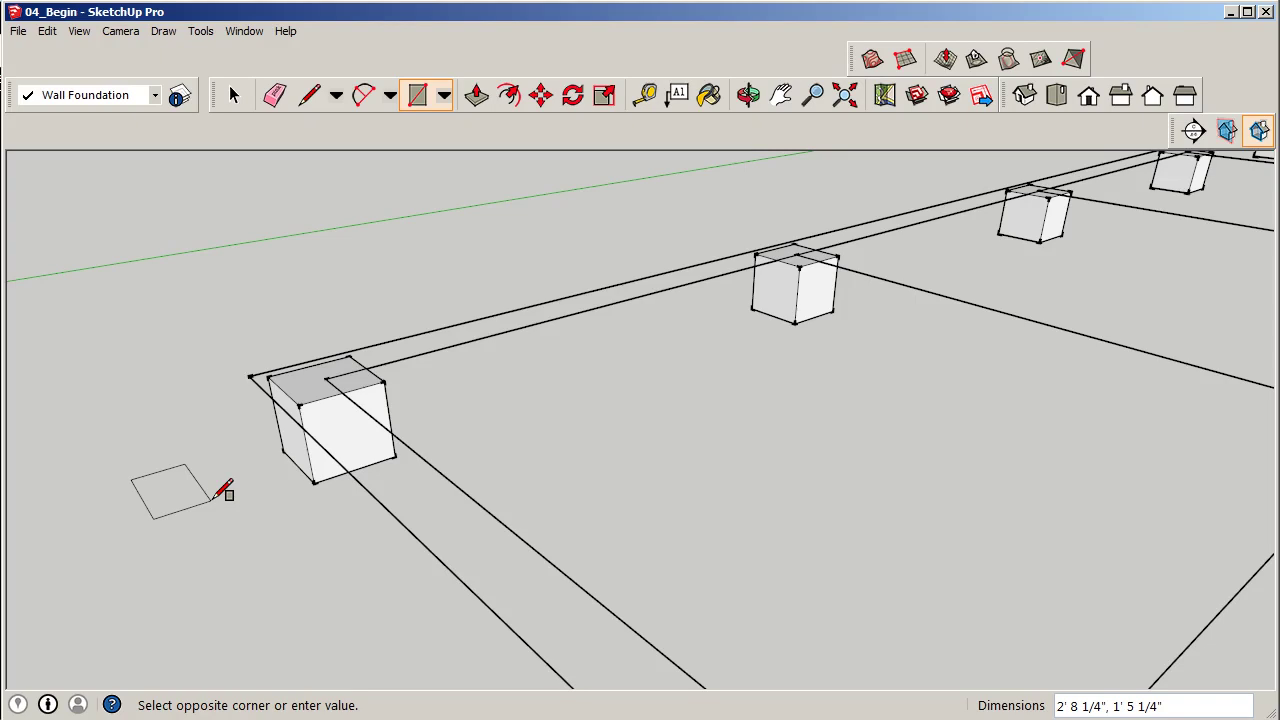
{"action": "type", "text": "2',2'"}
{"action": "key", "text": "Return"}
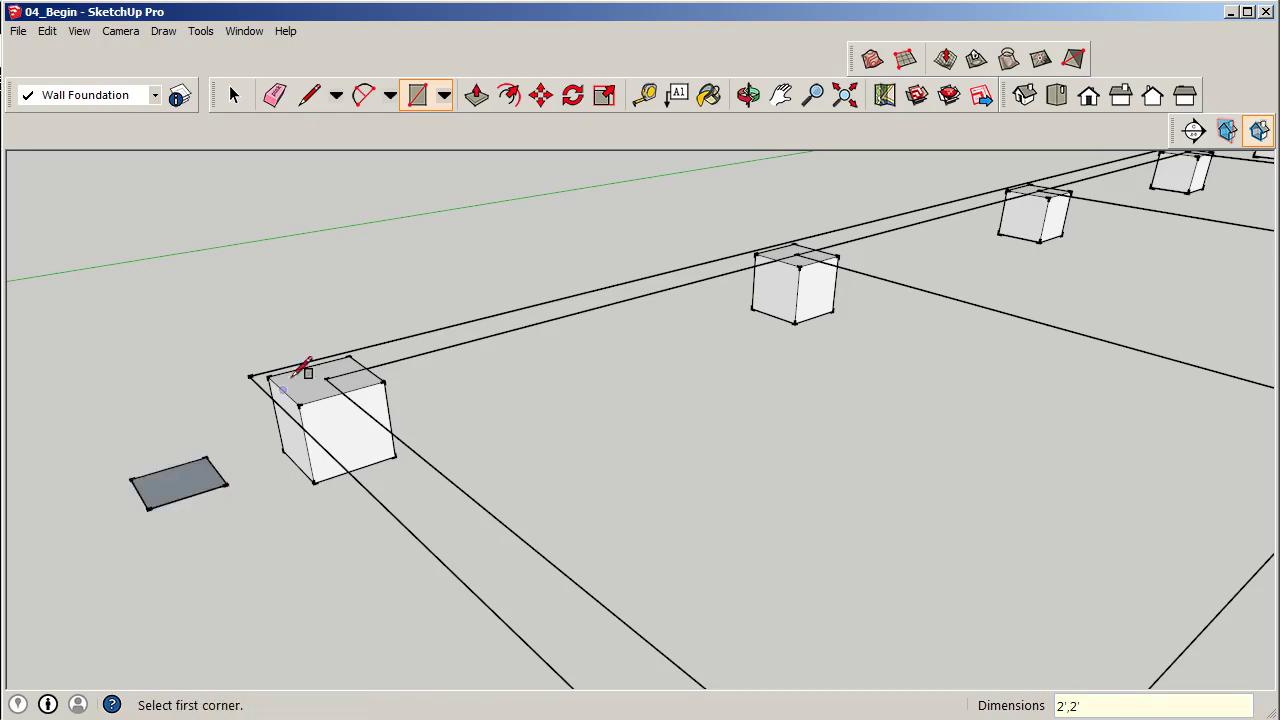
Extrude the square beside the corner footing upward by 2' with Push/Pull.
{"action": "left_click", "coordinate": [476, 94]}
{"action": "left_click_drag", "start_coordinate": [184, 497], "coordinate": [184, 458]}
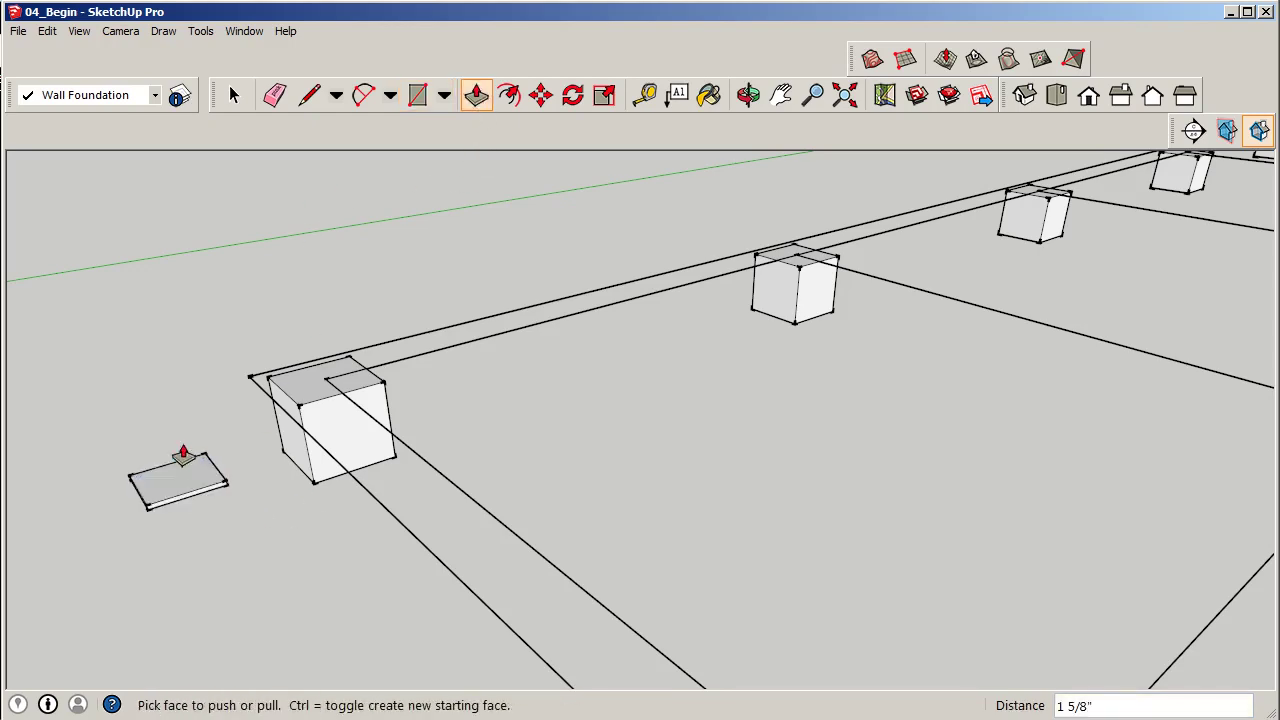
{"action": "key", "text": "ctrl+z"}
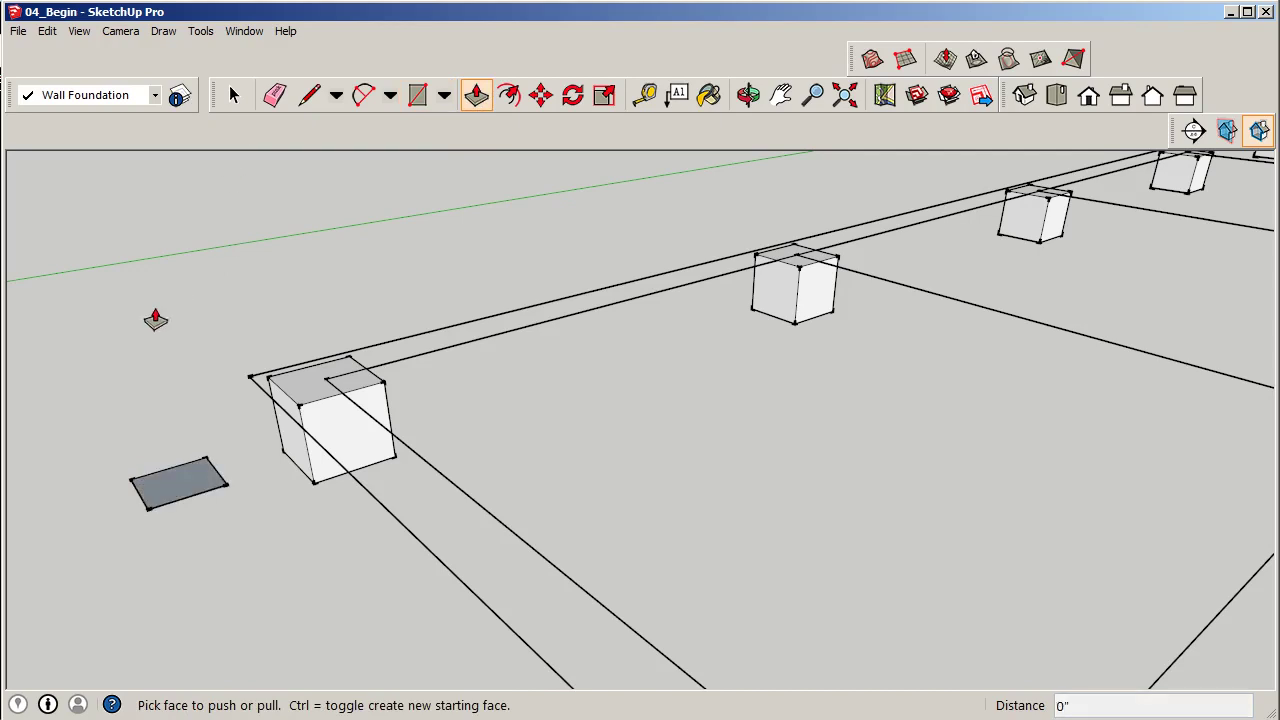
{"action": "left_click_drag", "start_coordinate": [172, 476], "coordinate": [165, 432]}
{"action": "type", "text": "2'"}
{"action": "key", "text": "Return"}
{"action": "scroll", "coordinate": [90, 415], "scroll_direction": "down", "scroll_amount": 1}
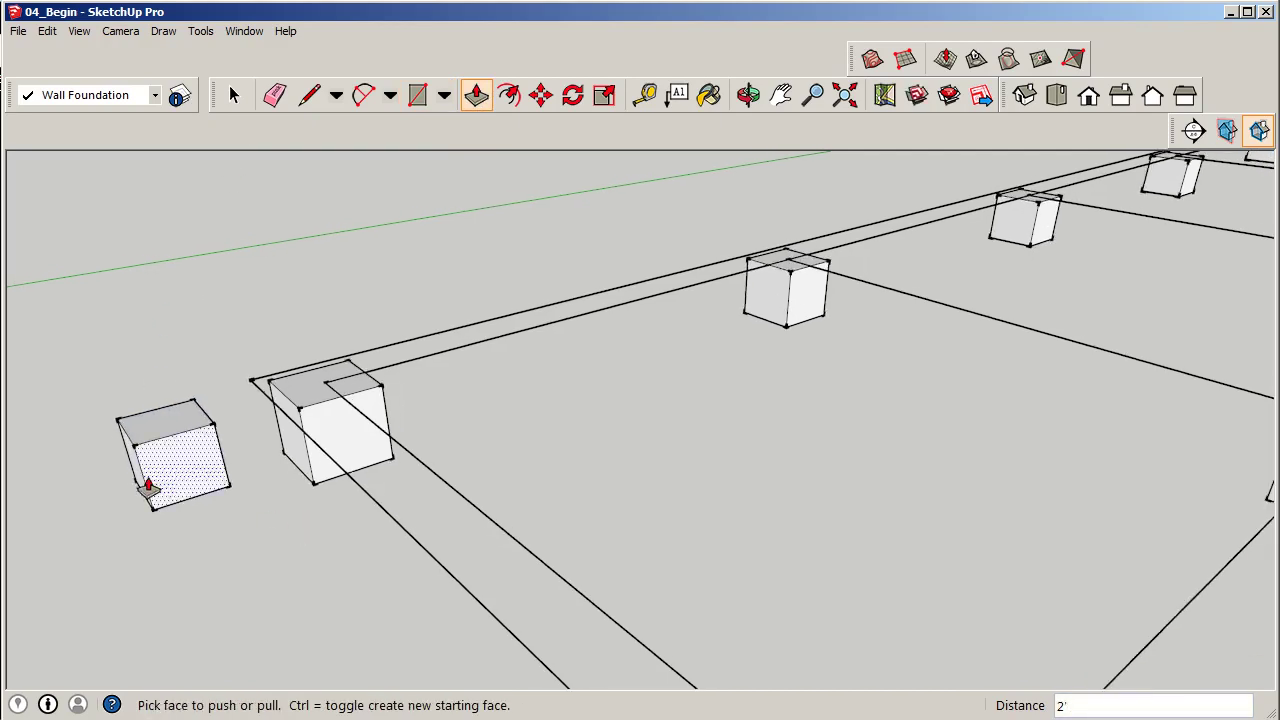
Create a component named "wall foundations" from the whole 2' cube.
{"action": "left_click", "coordinate": [236, 95]}
{"action": "left_click_drag", "start_coordinate": [67, 374], "coordinate": [237, 575]}
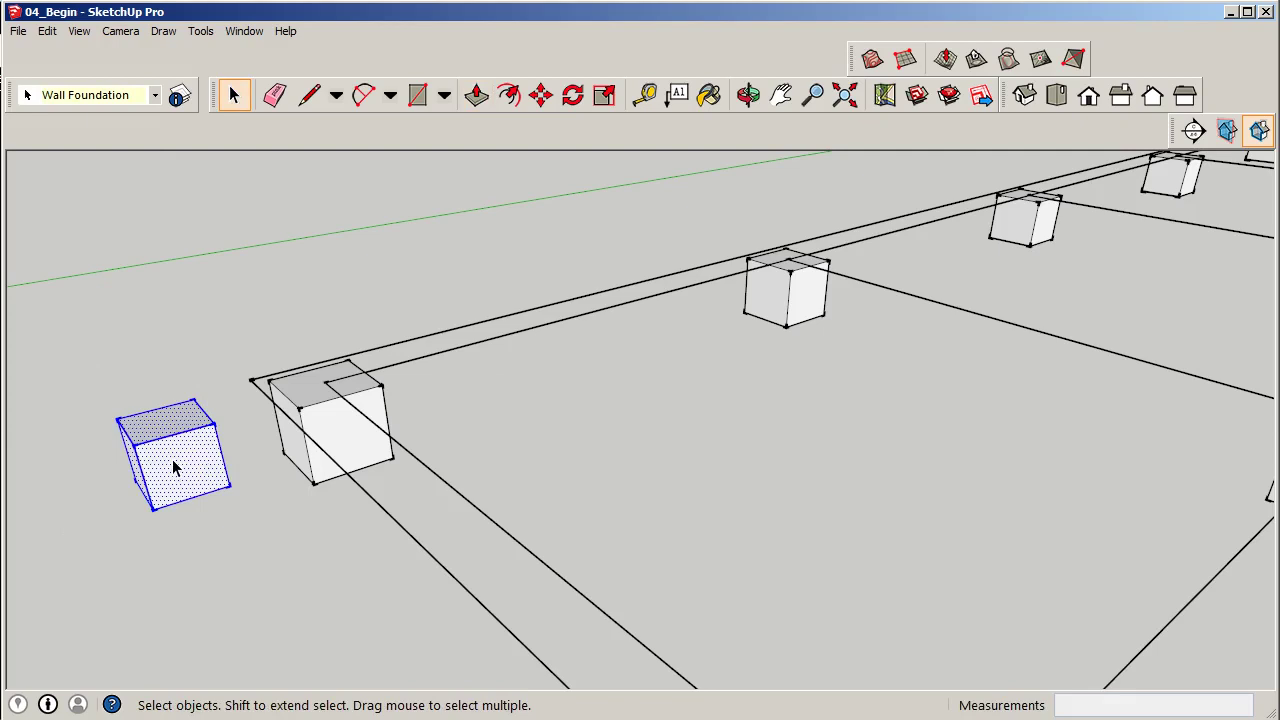
{"action": "type", "text": "gwall dound"}
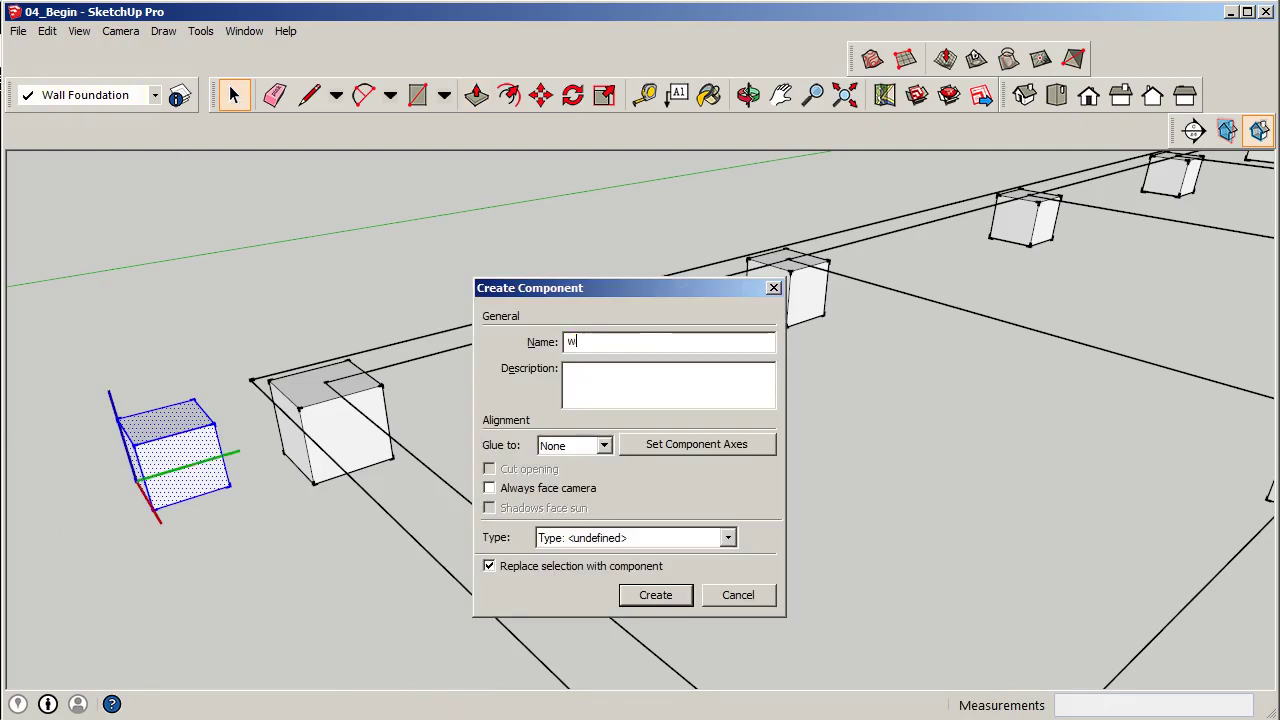
{"action": "key", "text": "BackSpace"}
{"action": "key", "text": "BackSpace"}
{"action": "key", "text": "BackSpace"}
{"action": "key", "text": "BackSpace"}
{"action": "key", "text": "BackSpace"}
{"action": "type", "text": "foundations"}
{"action": "left_click", "coordinate": [640, 595]}
{"action": "left_click", "coordinate": [384, 576]}
{"action": "left_click", "coordinate": [203, 432]}
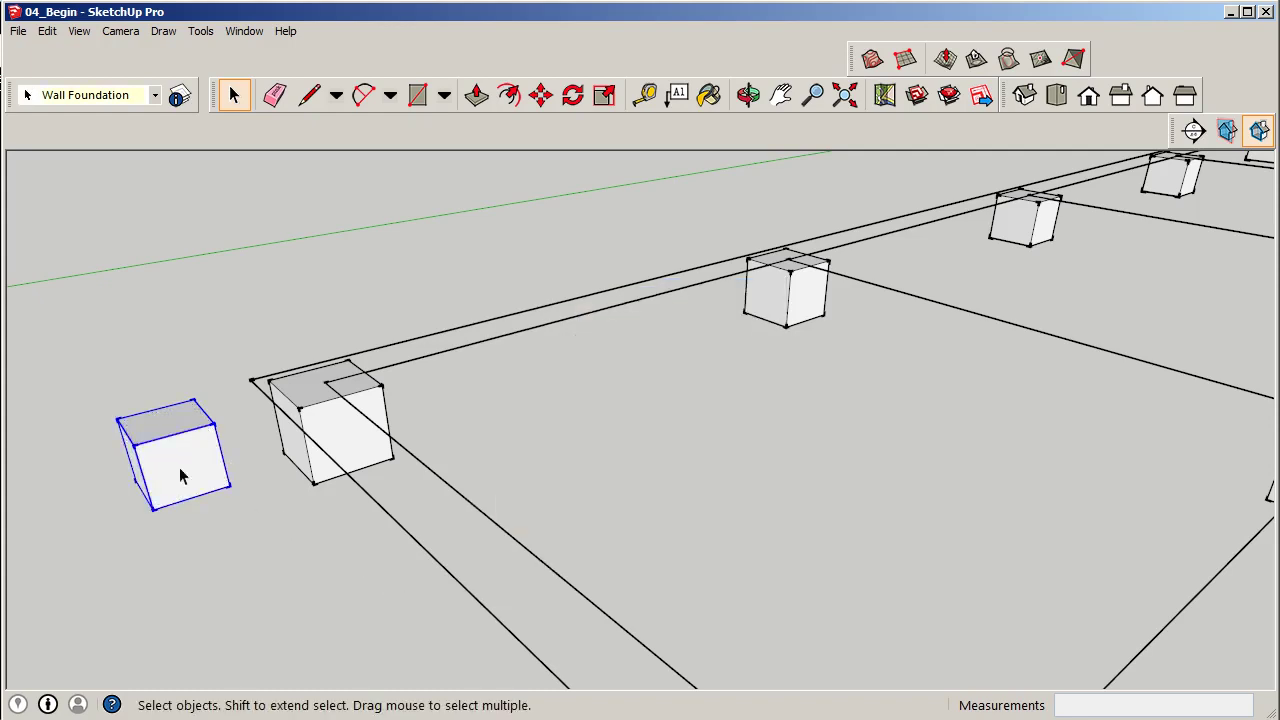
{"action": "left_click", "coordinate": [223, 551]}
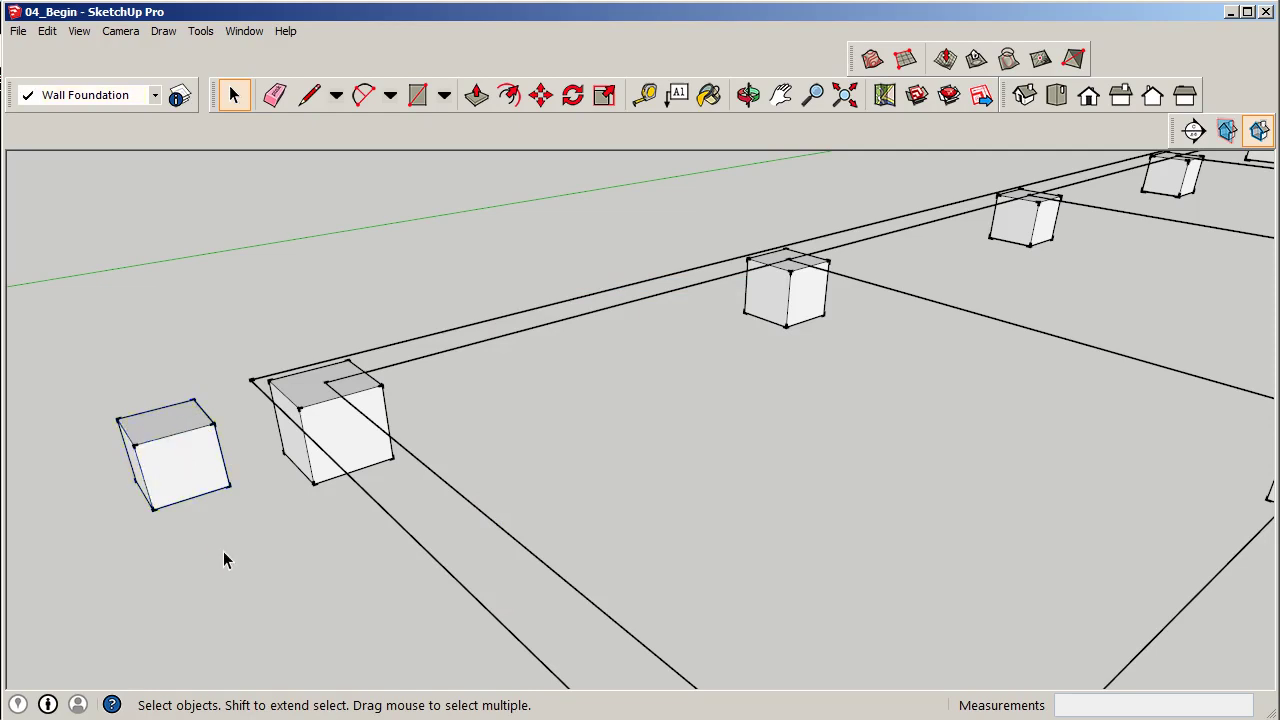
Move the wall foundation cube against the corner footing, aligning its top-edge midpoint with the midpoint of the footing's top edge.
{"action": "left_click", "coordinate": [202, 432]}
{"action": "left_click", "coordinate": [540, 95]}
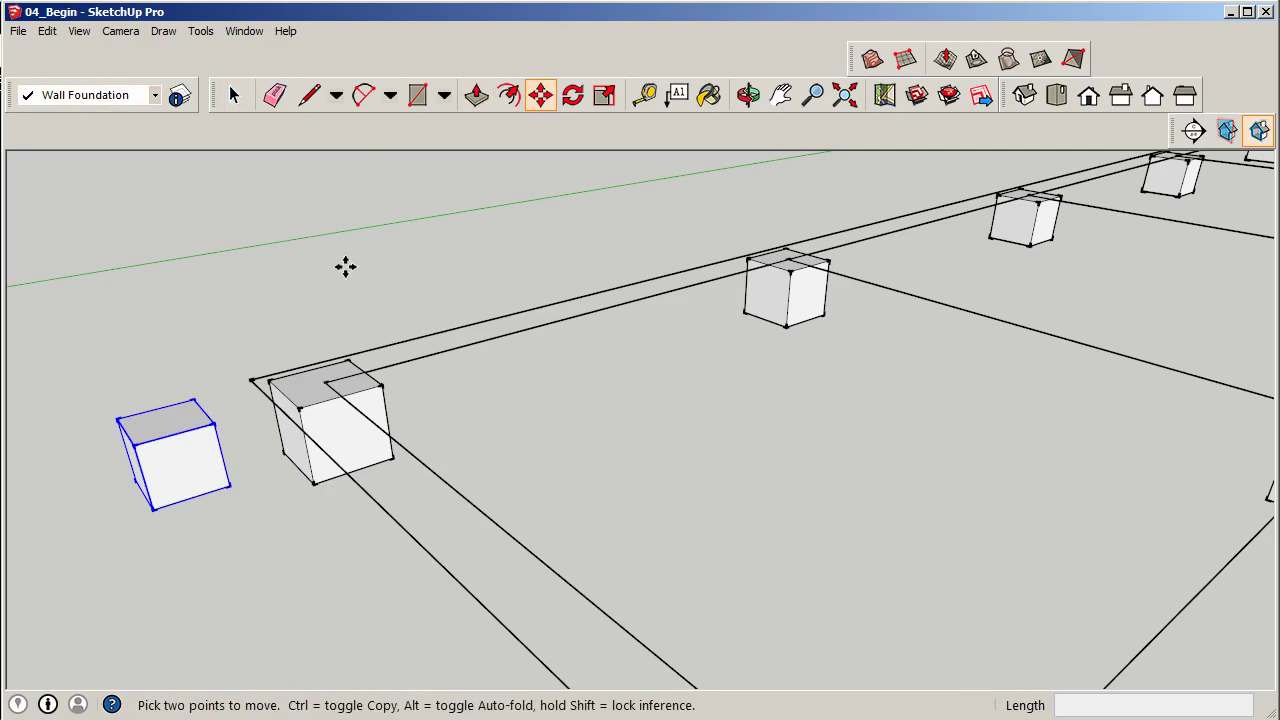
{"action": "left_click", "coordinate": [166, 405]}
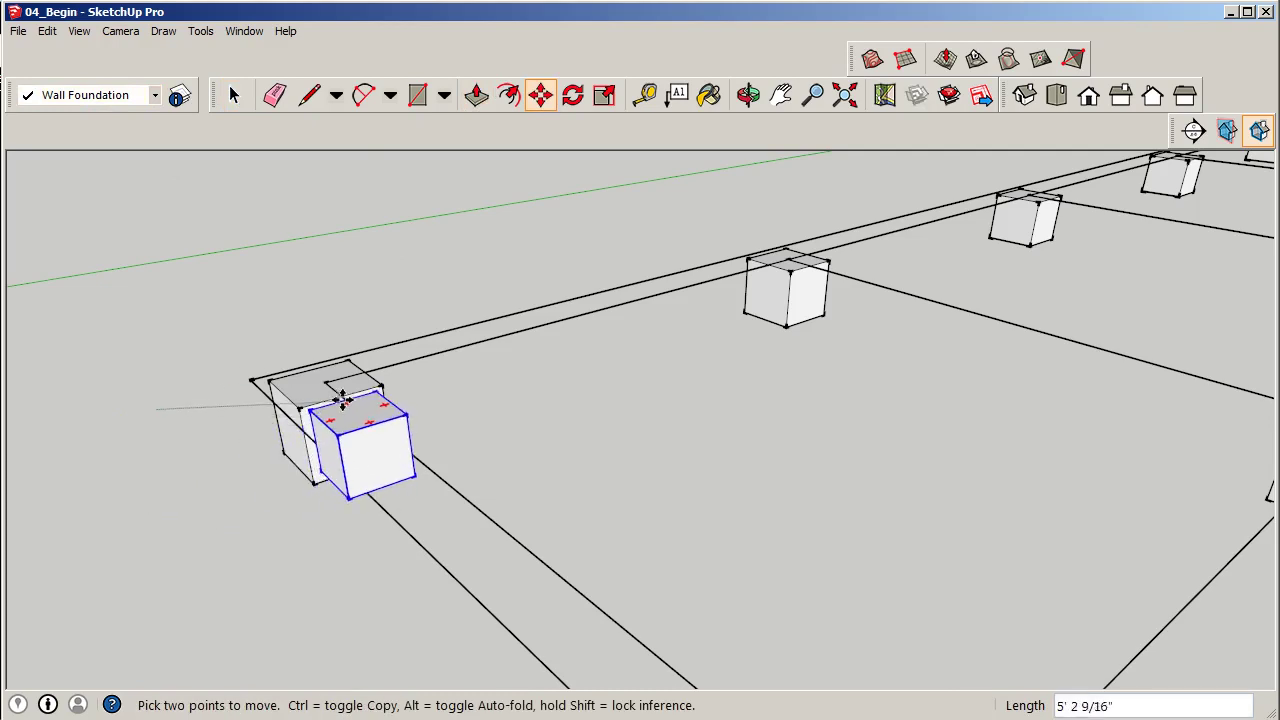
{"action": "scroll", "coordinate": [343, 397], "scroll_direction": "up", "scroll_amount": 4}
{"action": "middle_click_drag", "start_coordinate": [349, 414], "coordinate": [288, 432]}
{"action": "scroll", "coordinate": [280, 443], "scroll_direction": "up", "scroll_amount": 4}
{"action": "middle_click_drag", "start_coordinate": [383, 409], "coordinate": [429, 408]}
{"action": "scroll", "coordinate": [429, 408], "scroll_direction": "down", "scroll_amount": 4}
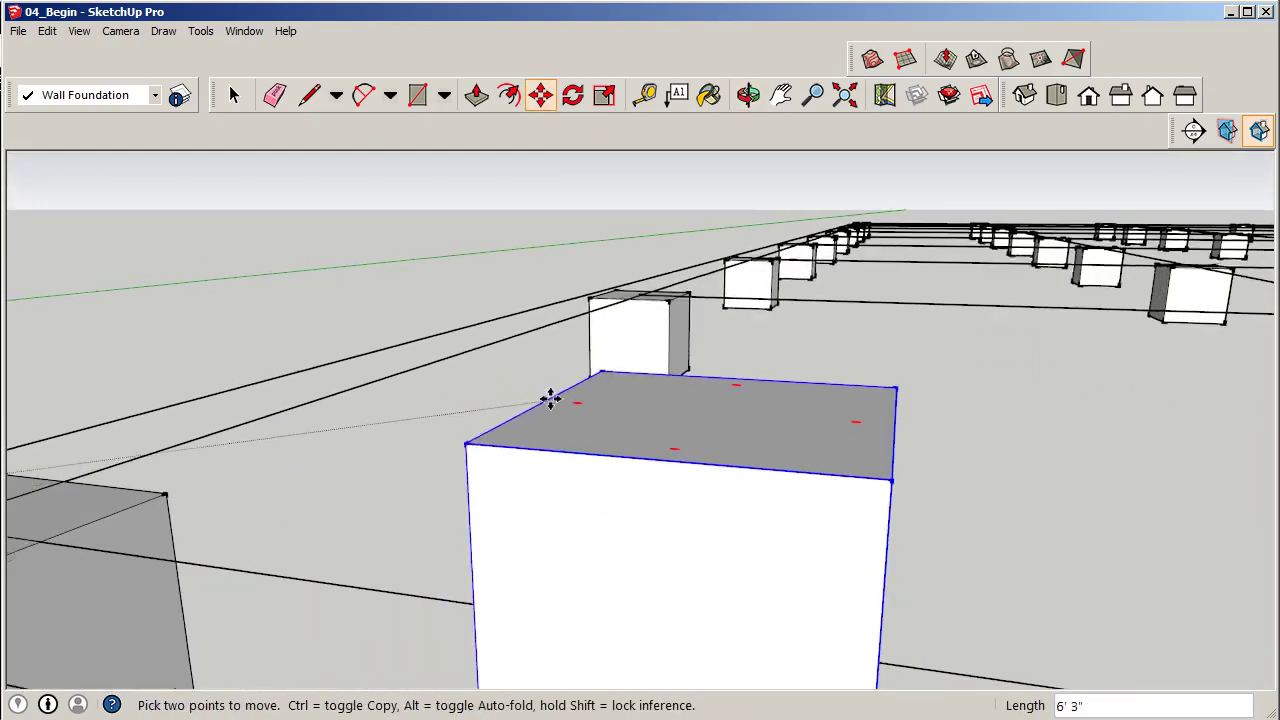
{"action": "scroll", "coordinate": [557, 397], "scroll_direction": "down", "scroll_amount": 3}
{"action": "middle_click_drag", "start_coordinate": [623, 366], "coordinate": [389, 451]}
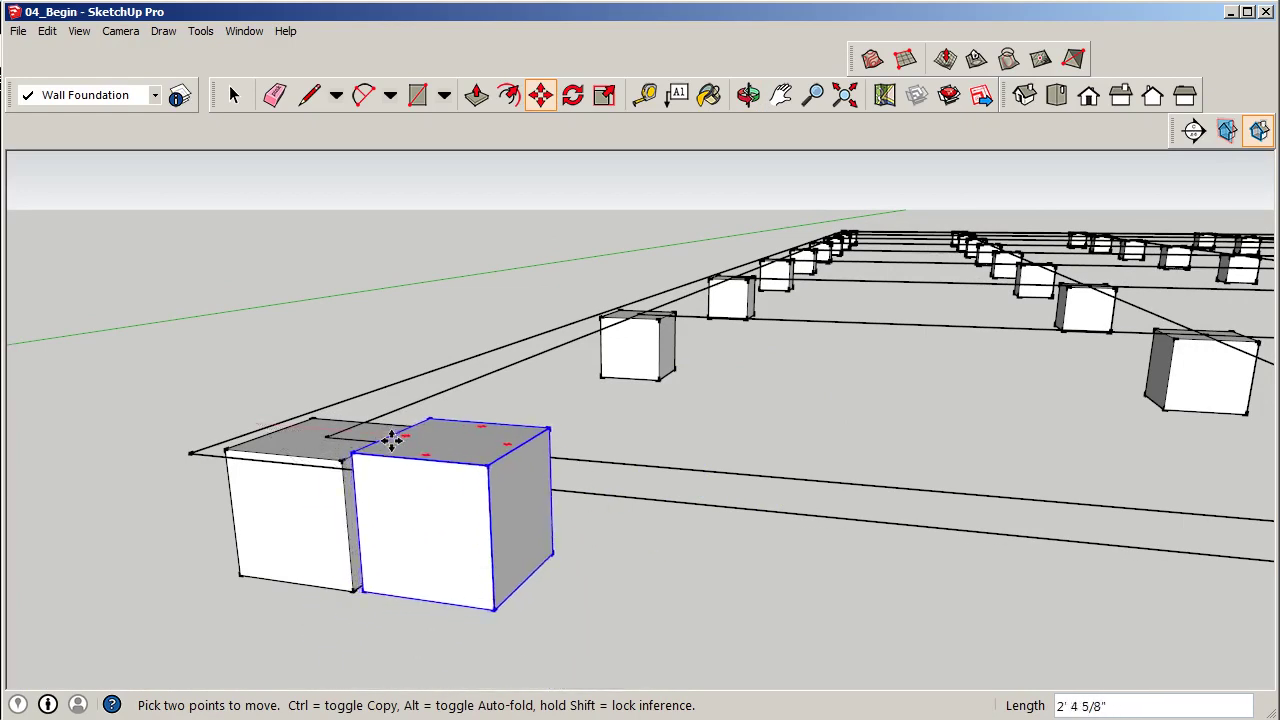
{"action": "scroll", "coordinate": [392, 445], "scroll_direction": "up", "scroll_amount": 1}
{"action": "middle_click_drag", "start_coordinate": [392, 445], "coordinate": [523, 429]}
{"action": "scroll", "coordinate": [289, 463], "scroll_direction": "up", "scroll_amount": 3}
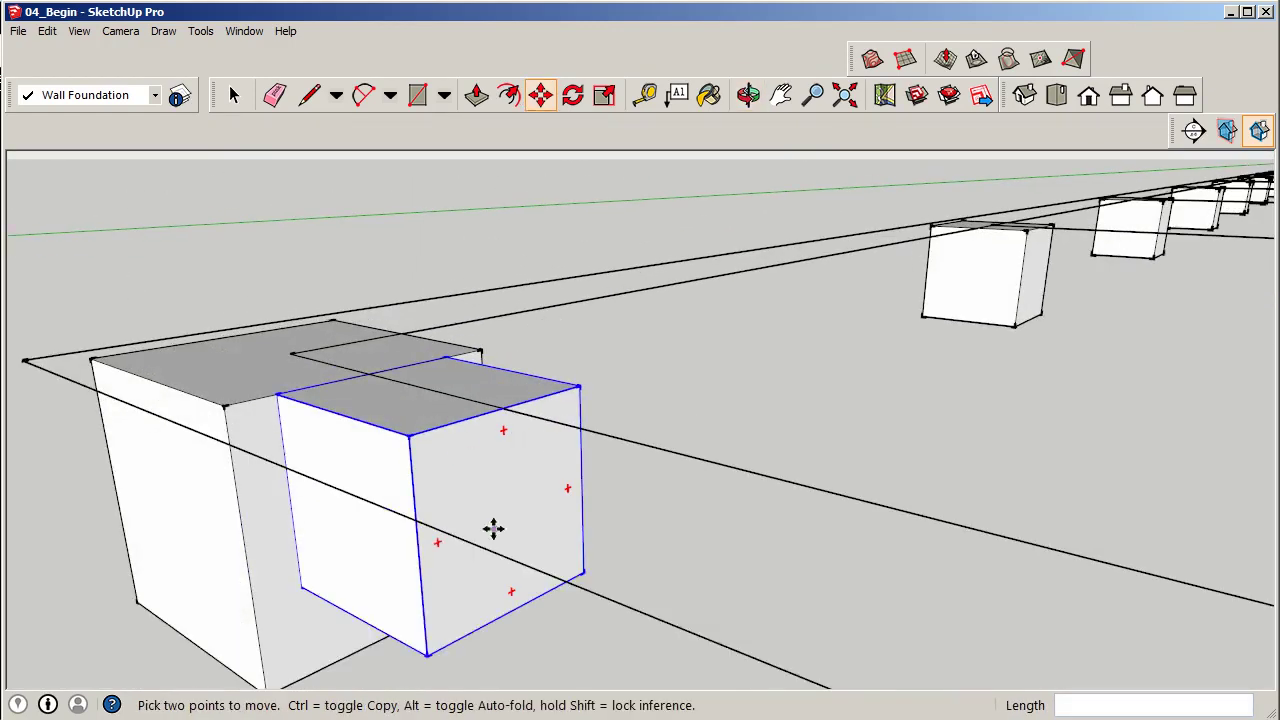
{"action": "left_click", "coordinate": [238, 99]}
{"action": "scroll", "coordinate": [338, 303], "scroll_direction": "down", "scroll_amount": 2}
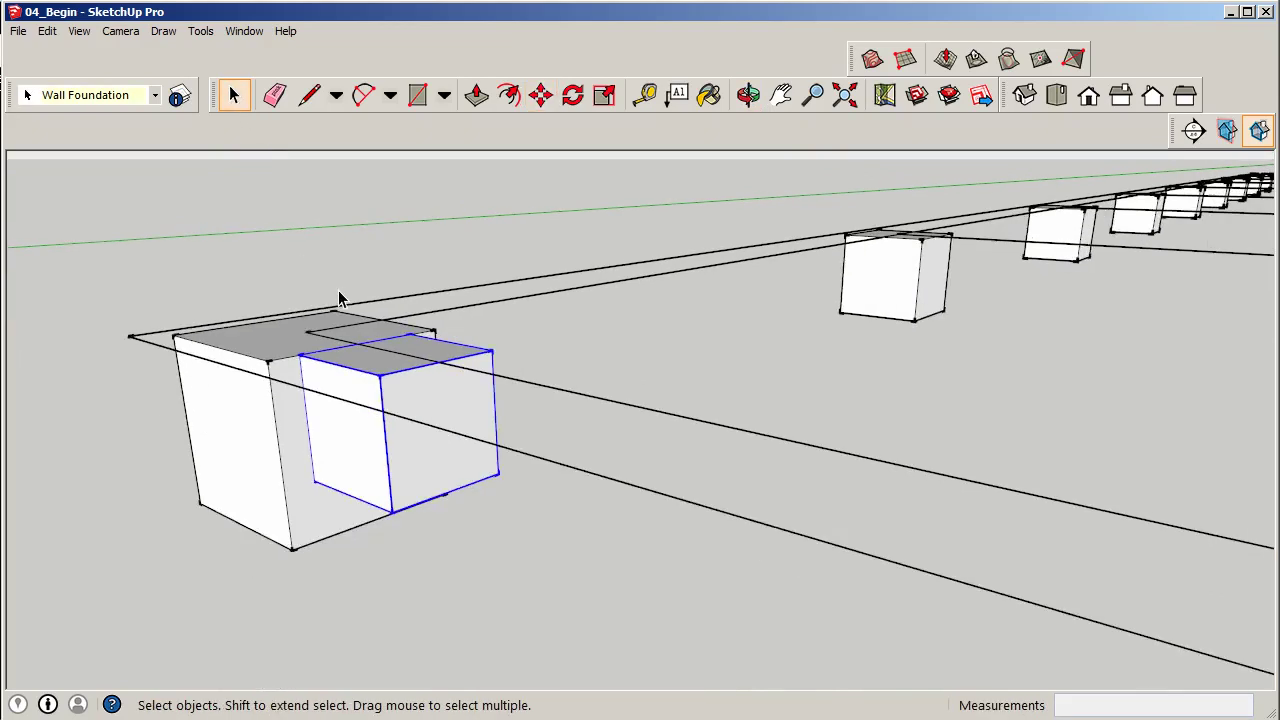
{"action": "scroll", "coordinate": [338, 300], "scroll_direction": "up", "scroll_amount": 1}
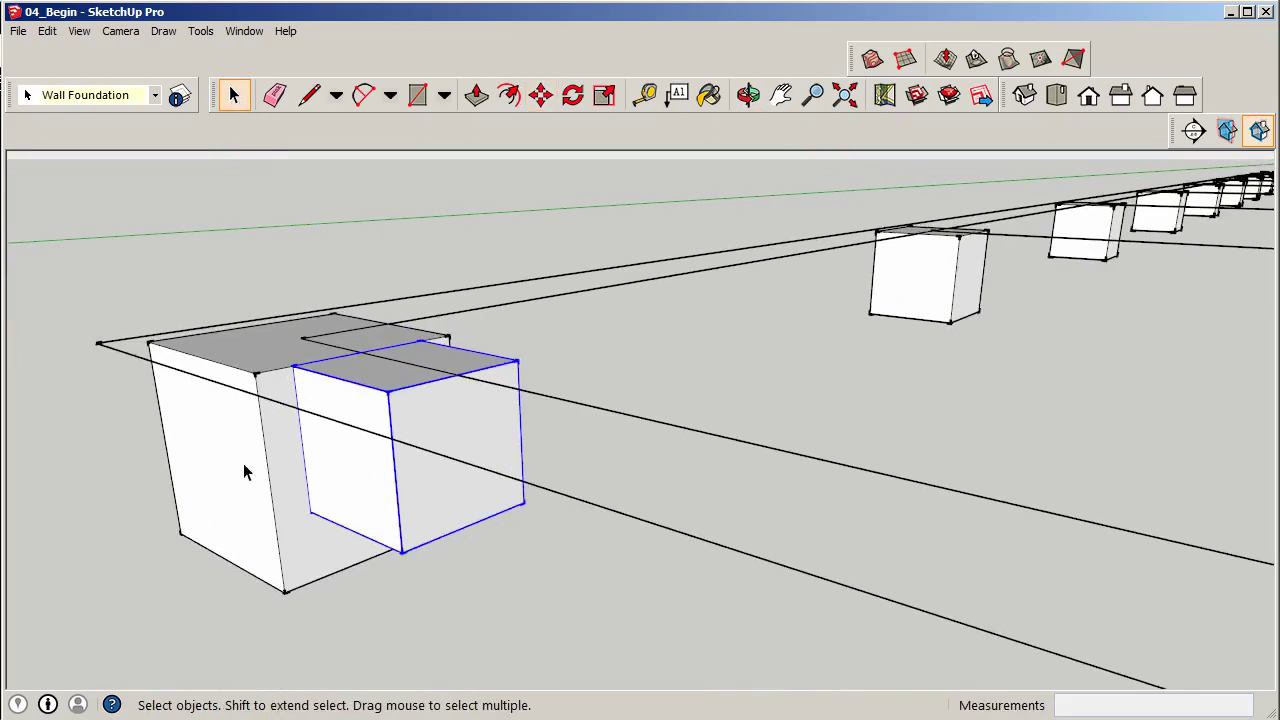
Inside the wall foundation component, extrude the cube's end face 20' with Push/Pull to reach the next footing along the short side.
{"action": "scroll", "coordinate": [301, 429], "scroll_direction": "down", "scroll_amount": 1}
{"action": "scroll", "coordinate": [250, 430], "scroll_direction": "down", "scroll_amount": 1}
{"action": "scroll", "coordinate": [344, 402], "scroll_direction": "down", "scroll_amount": 1}
{"action": "scroll", "coordinate": [222, 372], "scroll_direction": "down", "scroll_amount": 1}
{"action": "middle_click_drag", "start_coordinate": [298, 374], "coordinate": [334, 388]}
{"action": "left_click", "coordinate": [310, 408]}
{"action": "left_click", "coordinate": [310, 408]}
{"action": "double_click", "coordinate": [307, 402]}
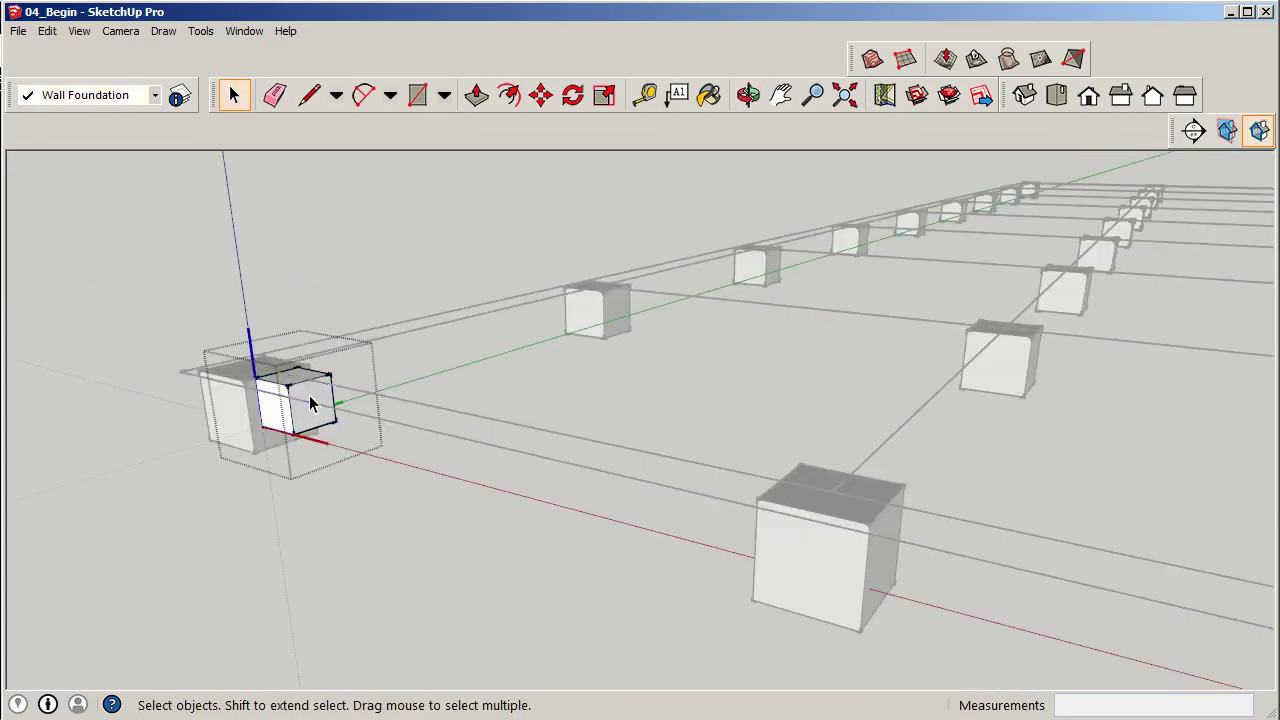
{"action": "triple_click", "coordinate": [322, 408]}
{"action": "left_click", "coordinate": [308, 400]}
{"action": "left_click", "coordinate": [477, 95]}
{"action": "left_click", "coordinate": [315, 410]}
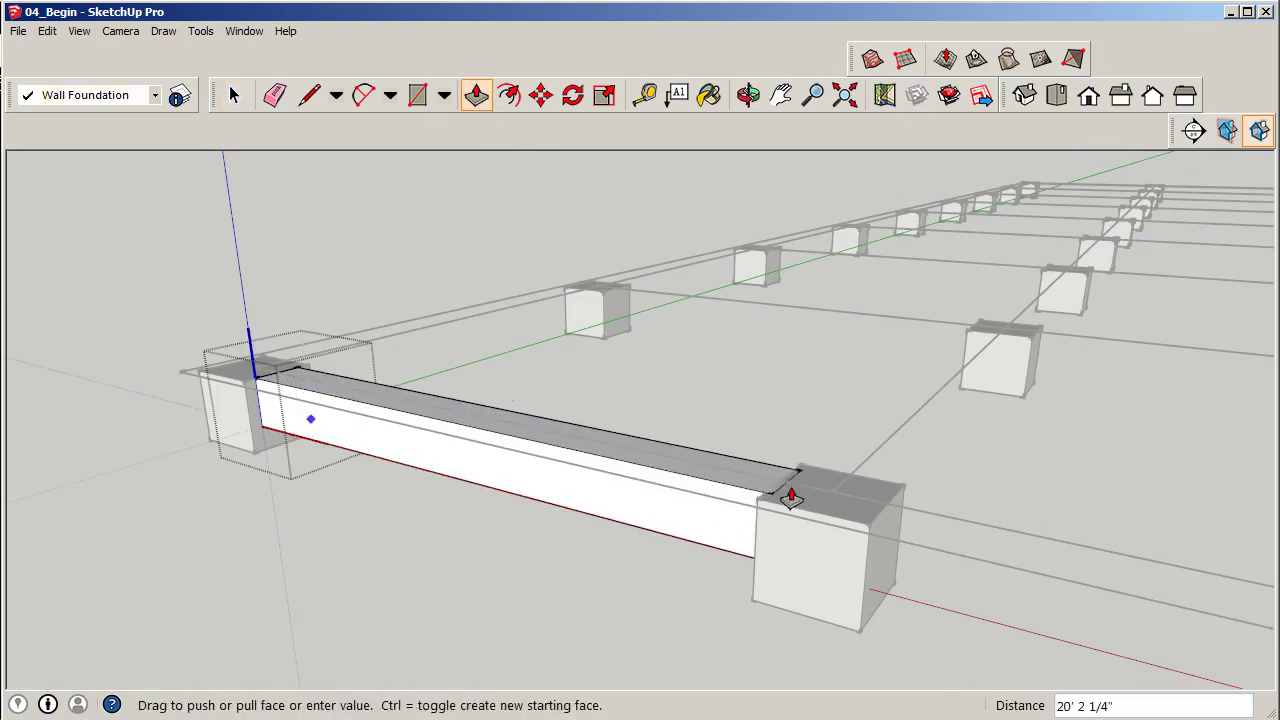
{"action": "left_click", "coordinate": [756, 513]}
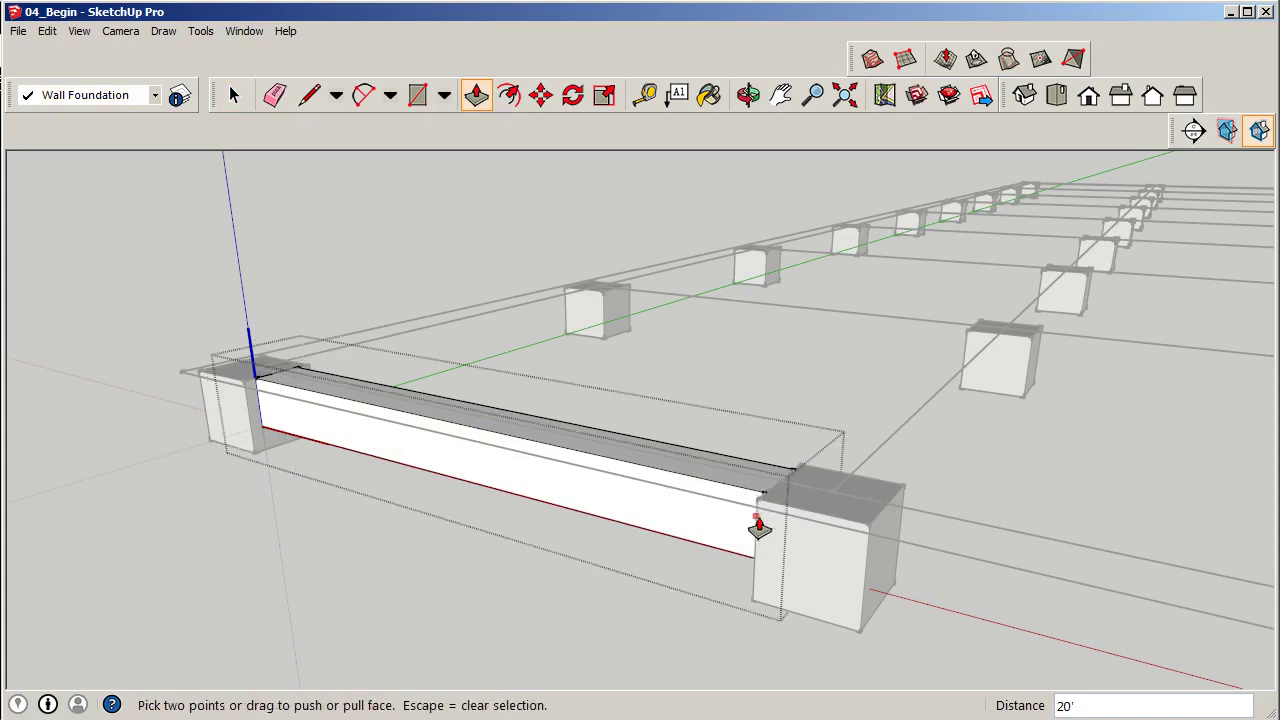
{"action": "left_click", "coordinate": [231, 90]}
{"action": "left_click", "coordinate": [161, 303]}
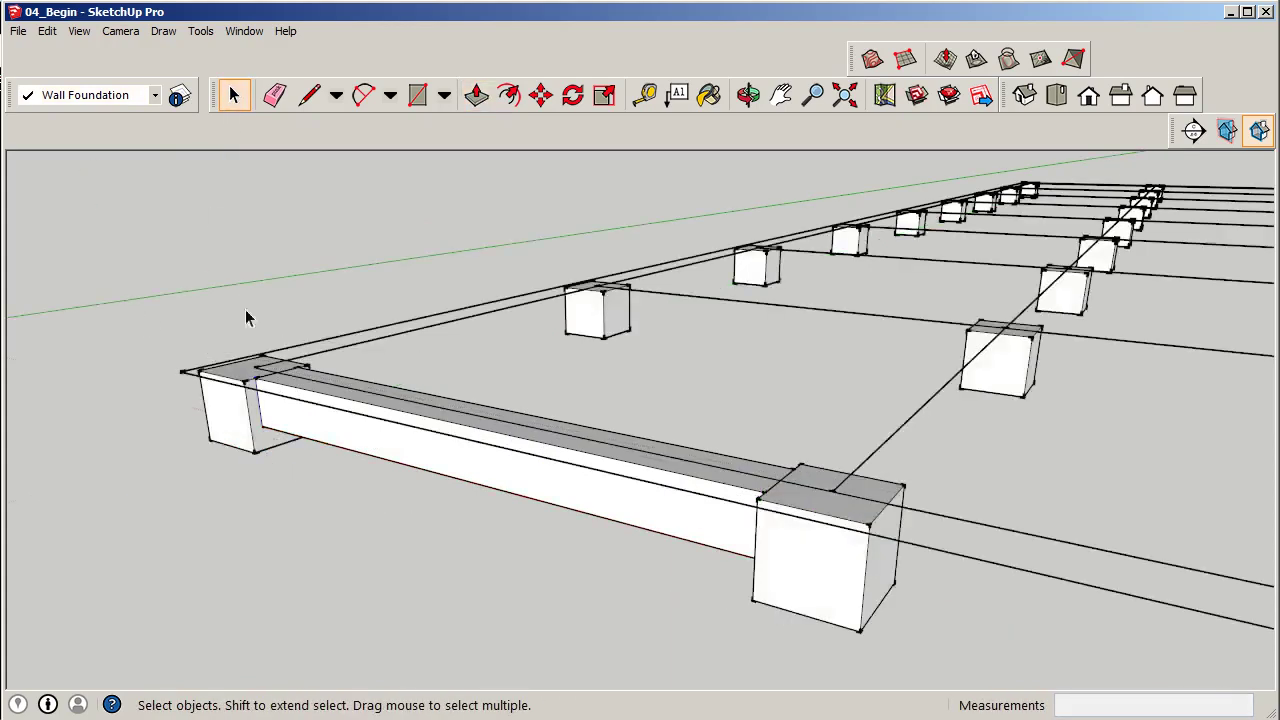
Check the layer assignments of the wall foundation segment and the isolated footings.
{"action": "middle_click_drag", "start_coordinate": [371, 291], "coordinate": [447, 451]}
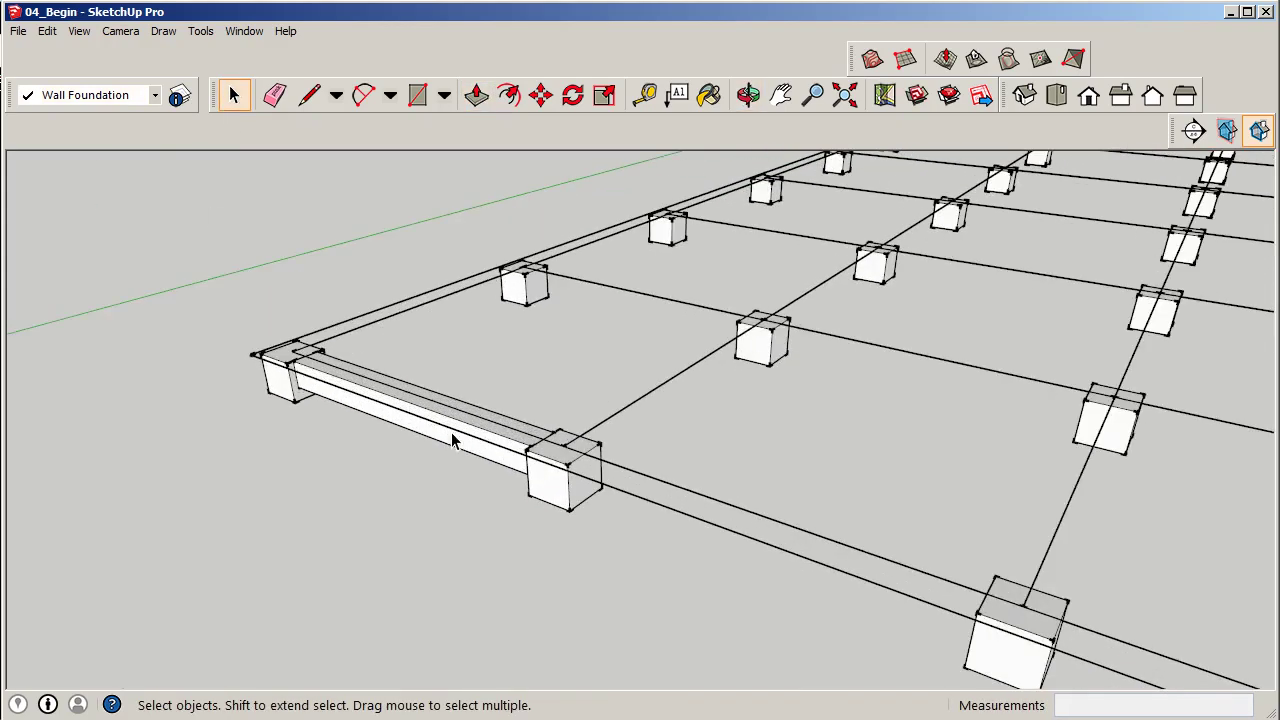
{"action": "left_click", "coordinate": [452, 441]}
{"action": "left_click", "coordinate": [449, 453]}
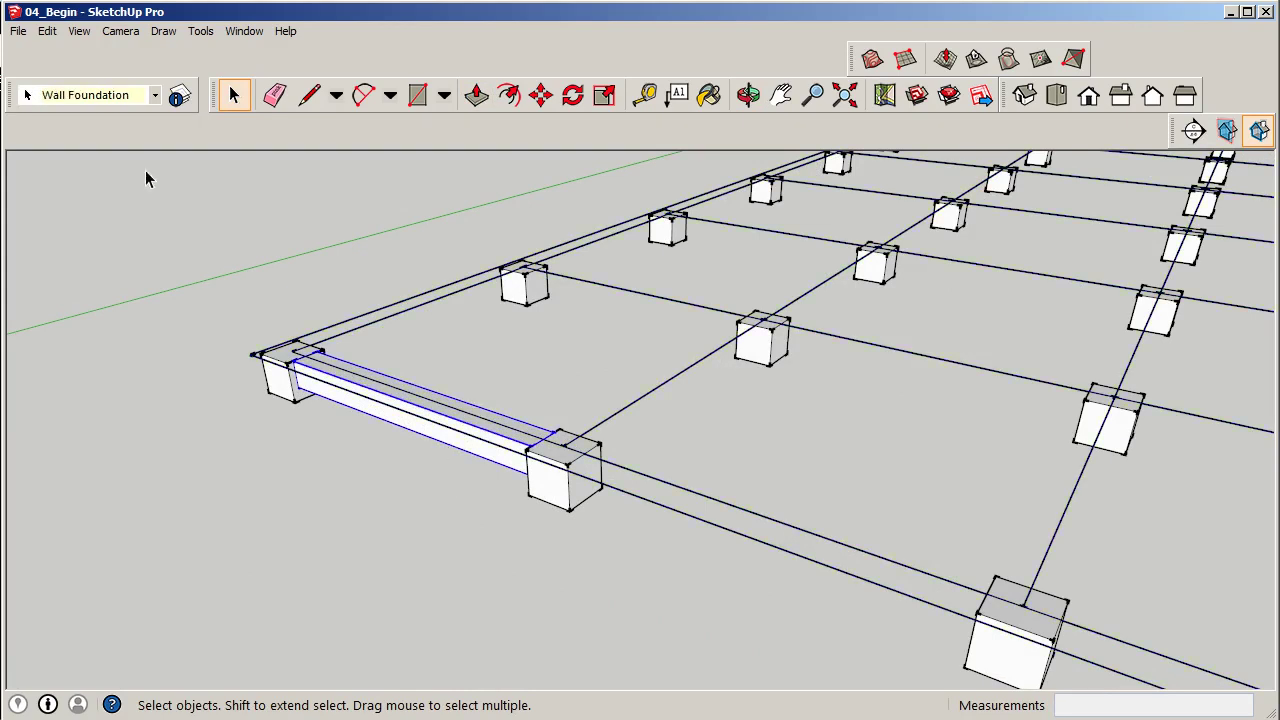
{"action": "left_click", "coordinate": [279, 393]}
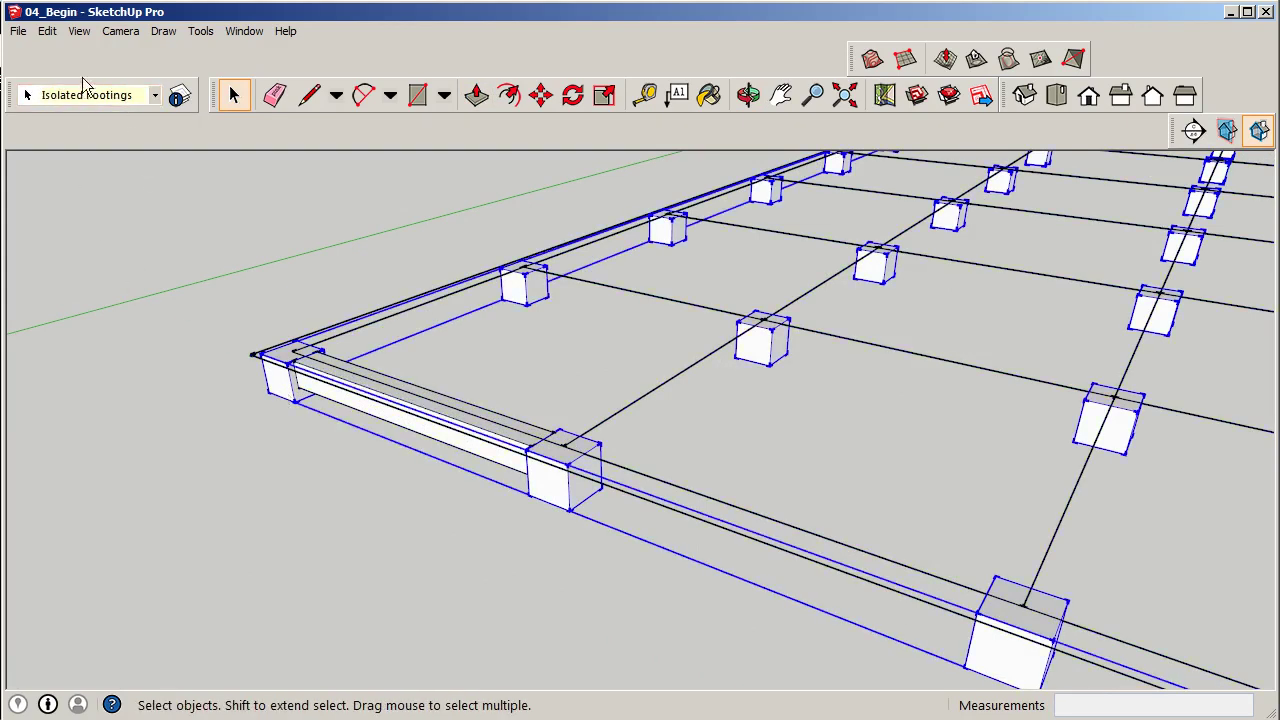
{"action": "left_click", "coordinate": [308, 398]}
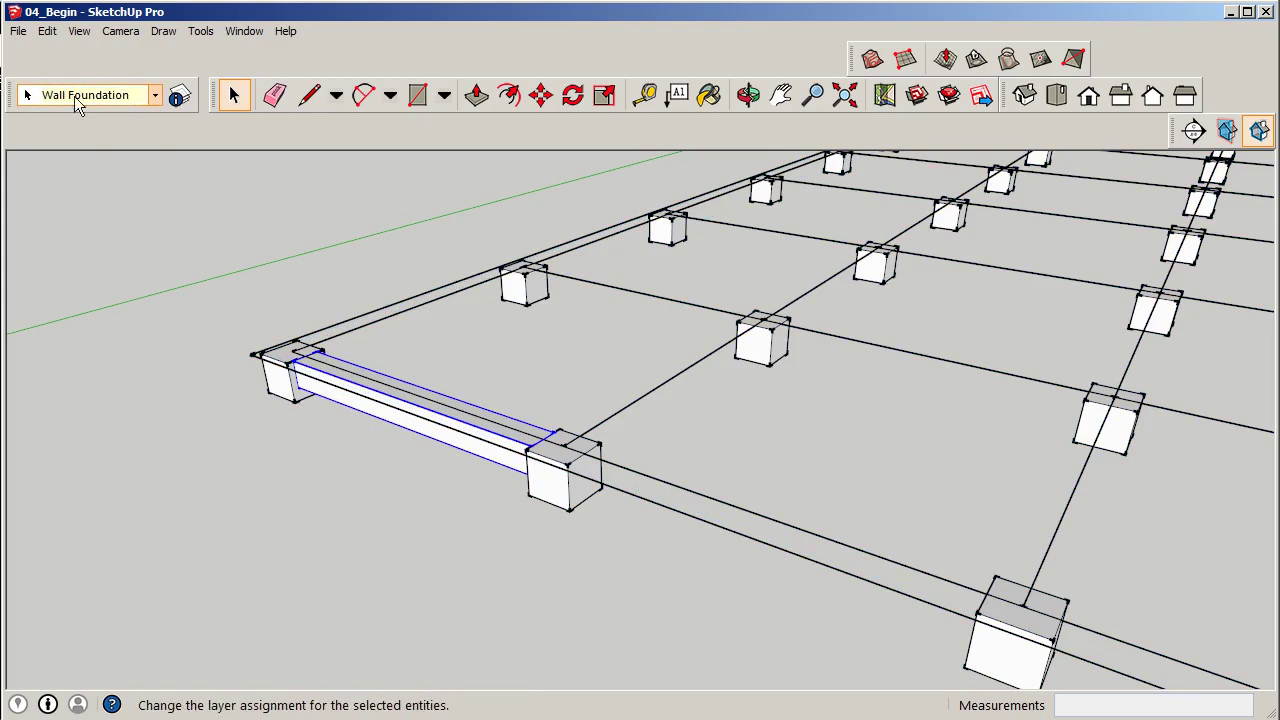
Copy the wall foundation segment 25' along the short side, into the gap between the second and third footings.
{"action": "scroll", "coordinate": [322, 400], "scroll_direction": "down", "scroll_amount": 2}
{"action": "scroll", "coordinate": [195, 367], "scroll_direction": "up", "scroll_amount": 1}
{"action": "scroll", "coordinate": [186, 357], "scroll_direction": "down", "scroll_amount": 2}
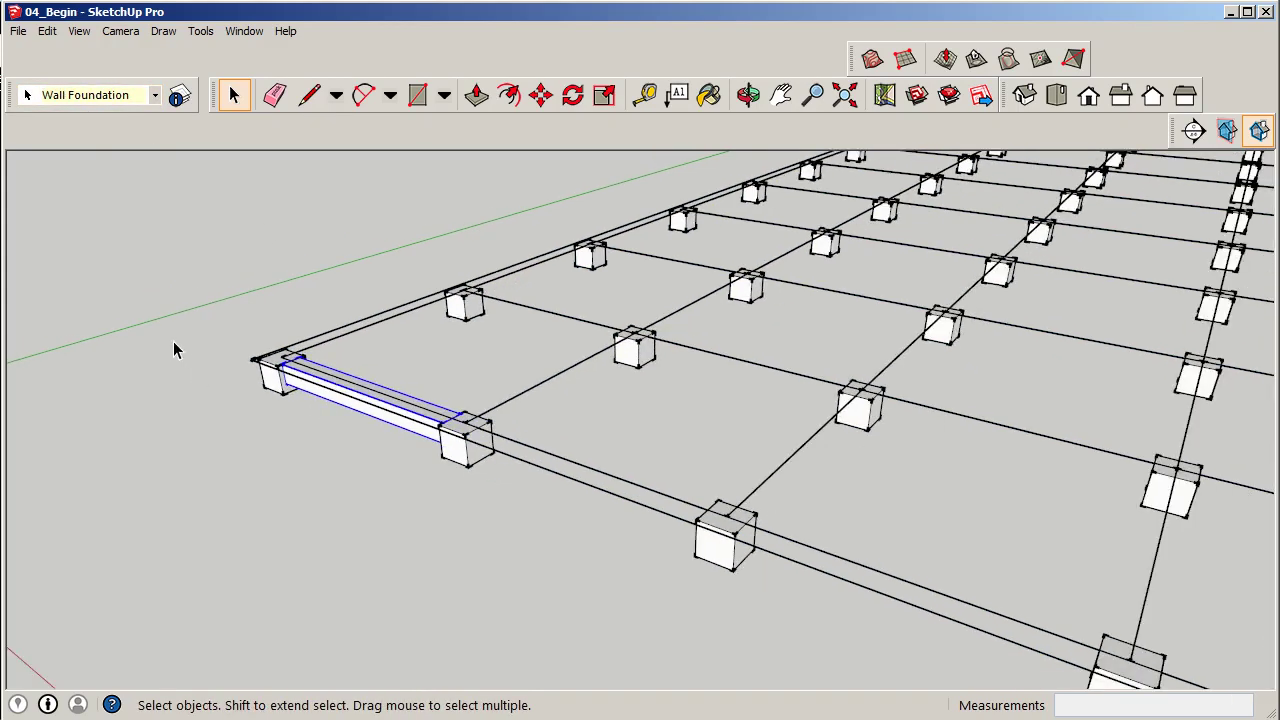
{"action": "scroll", "coordinate": [153, 317], "scroll_direction": "down", "scroll_amount": 2}
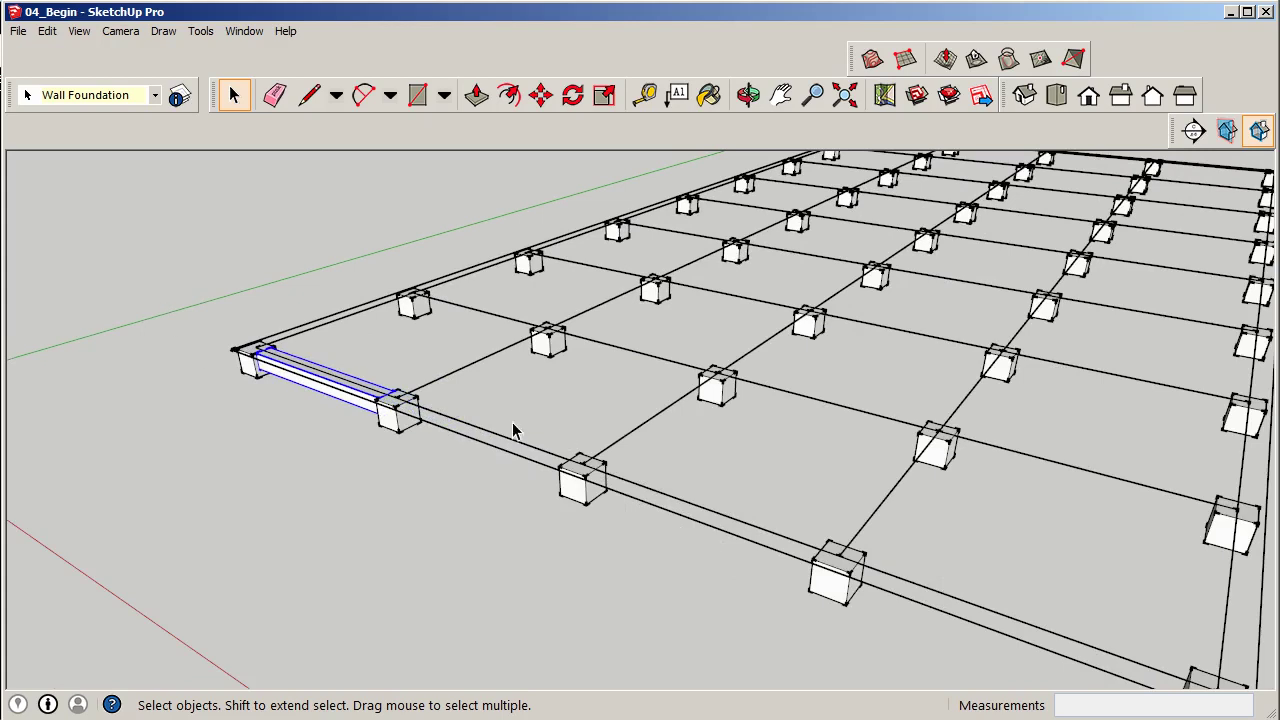
{"action": "scroll", "coordinate": [364, 410], "scroll_direction": "up", "scroll_amount": 2}
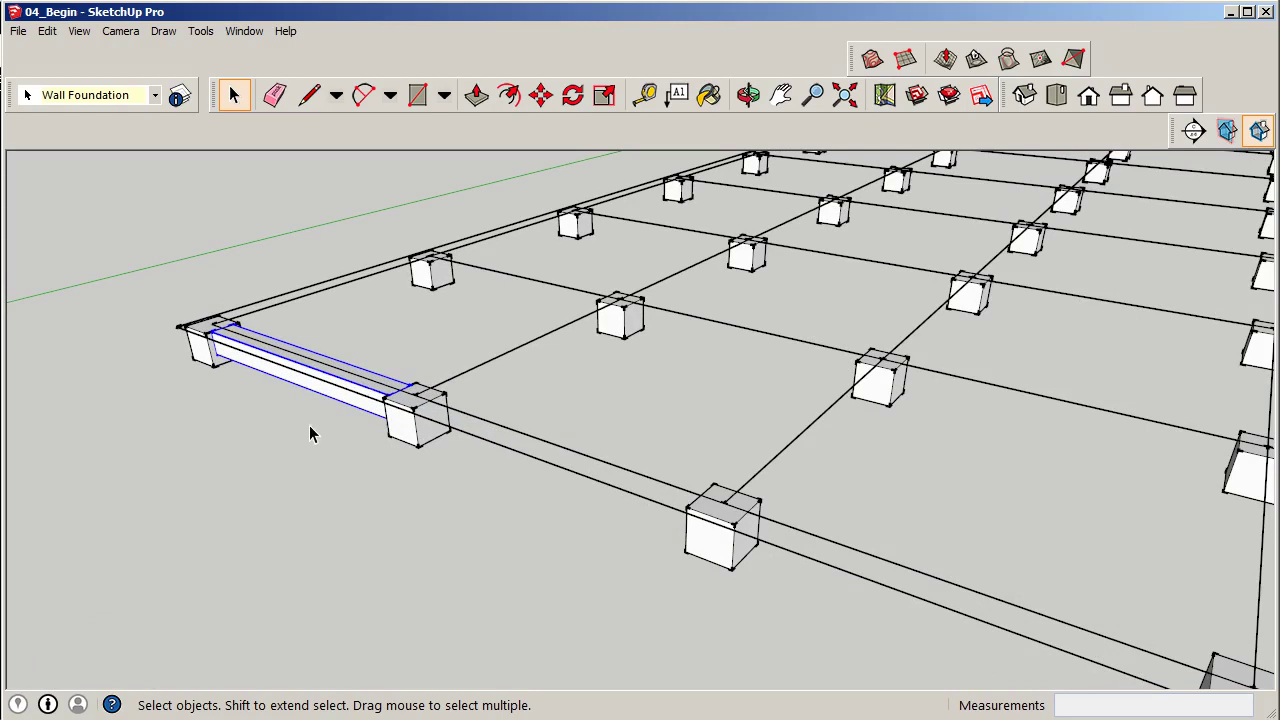
{"action": "left_click", "coordinate": [541, 97]}
{"action": "middle_click_drag", "start_coordinate": [543, 391], "coordinate": [571, 388]}
{"action": "scroll", "coordinate": [400, 417], "scroll_direction": "up", "scroll_amount": 3}
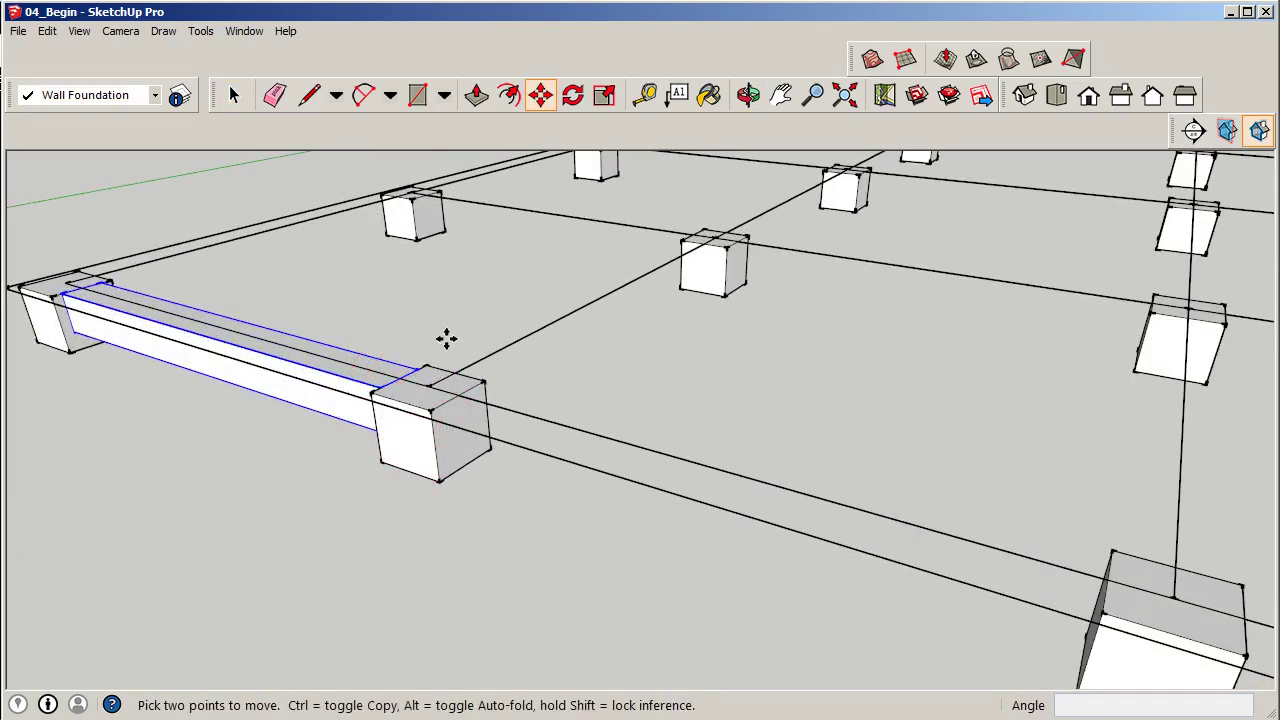
{"action": "middle_click", "coordinate": [400, 393]}
{"action": "scroll", "coordinate": [365, 402], "scroll_direction": "up", "scroll_amount": 3}
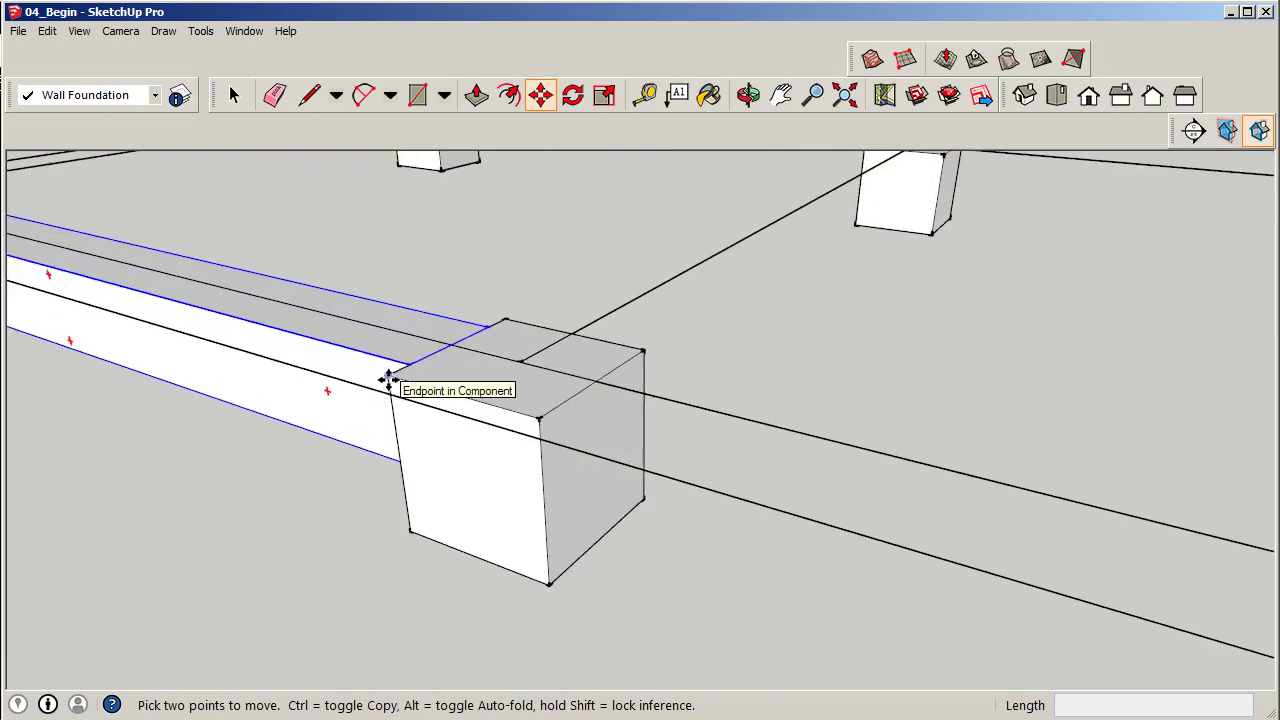
{"action": "left_click", "coordinate": [389, 378]}
{"action": "key", "text": "ctrl"}
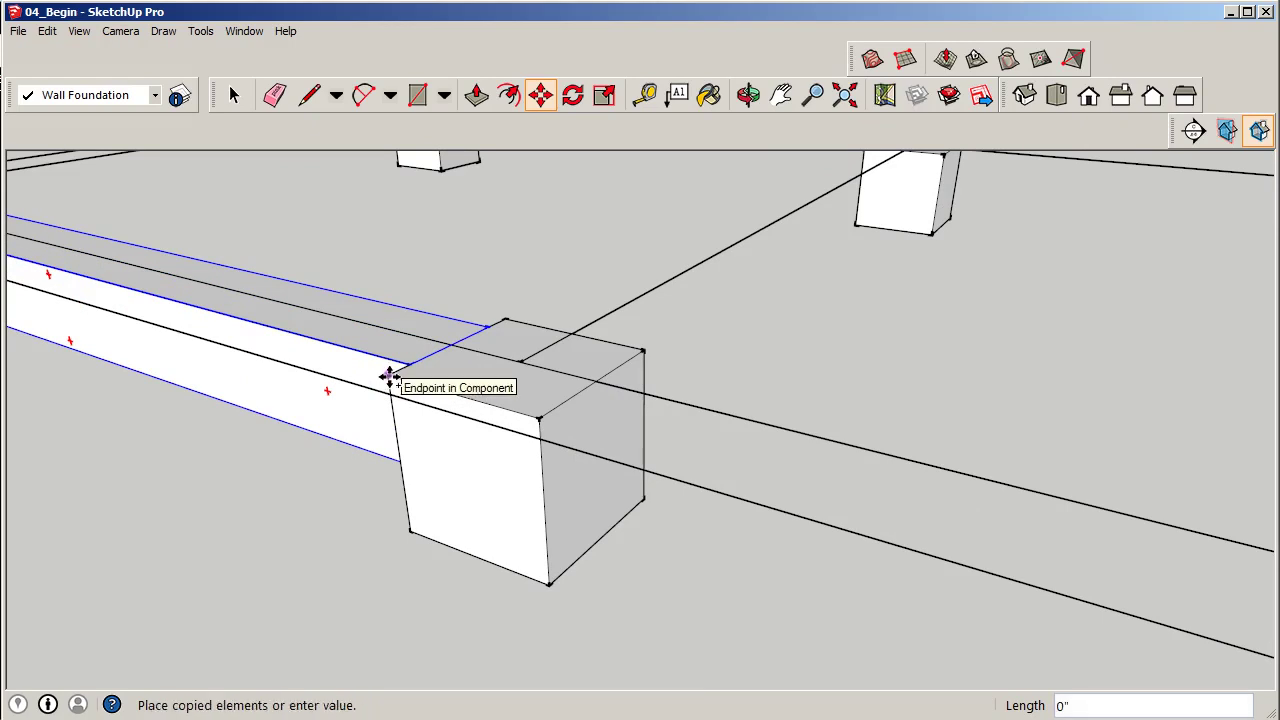
{"action": "scroll", "coordinate": [385, 375], "scroll_direction": "down", "scroll_amount": 5}
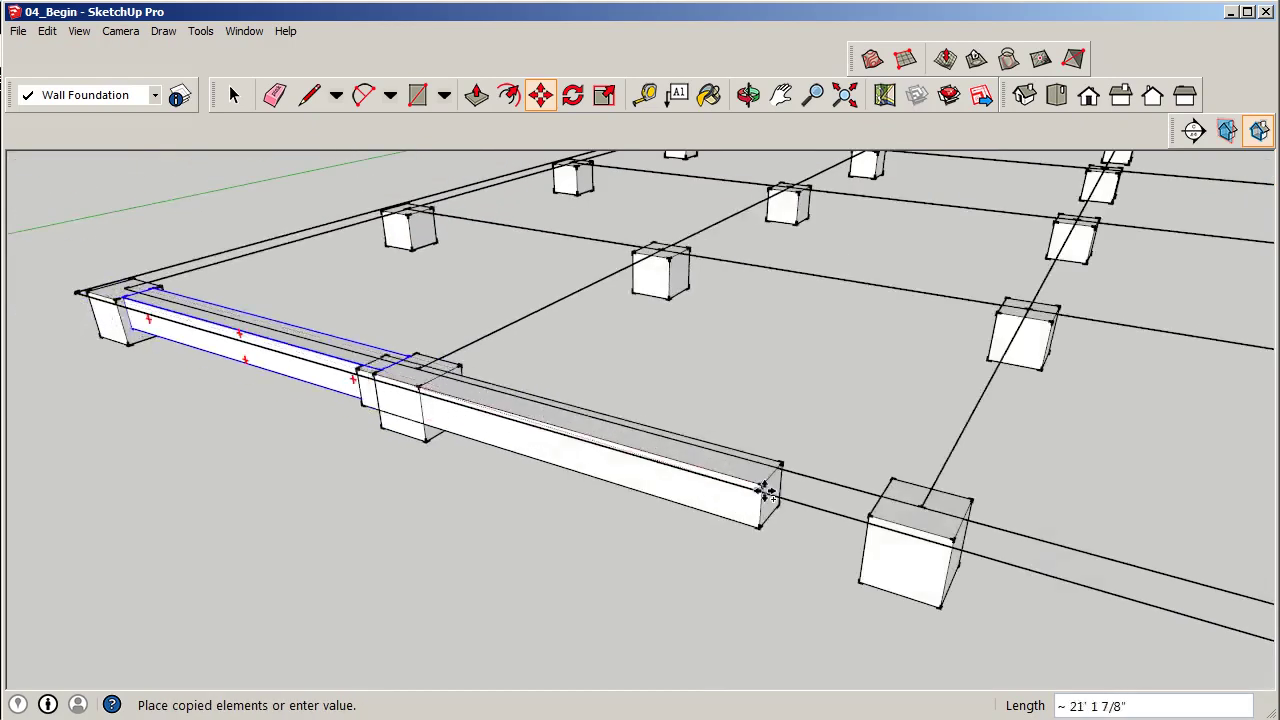
{"action": "scroll", "coordinate": [860, 515], "scroll_direction": "up", "scroll_amount": 4}
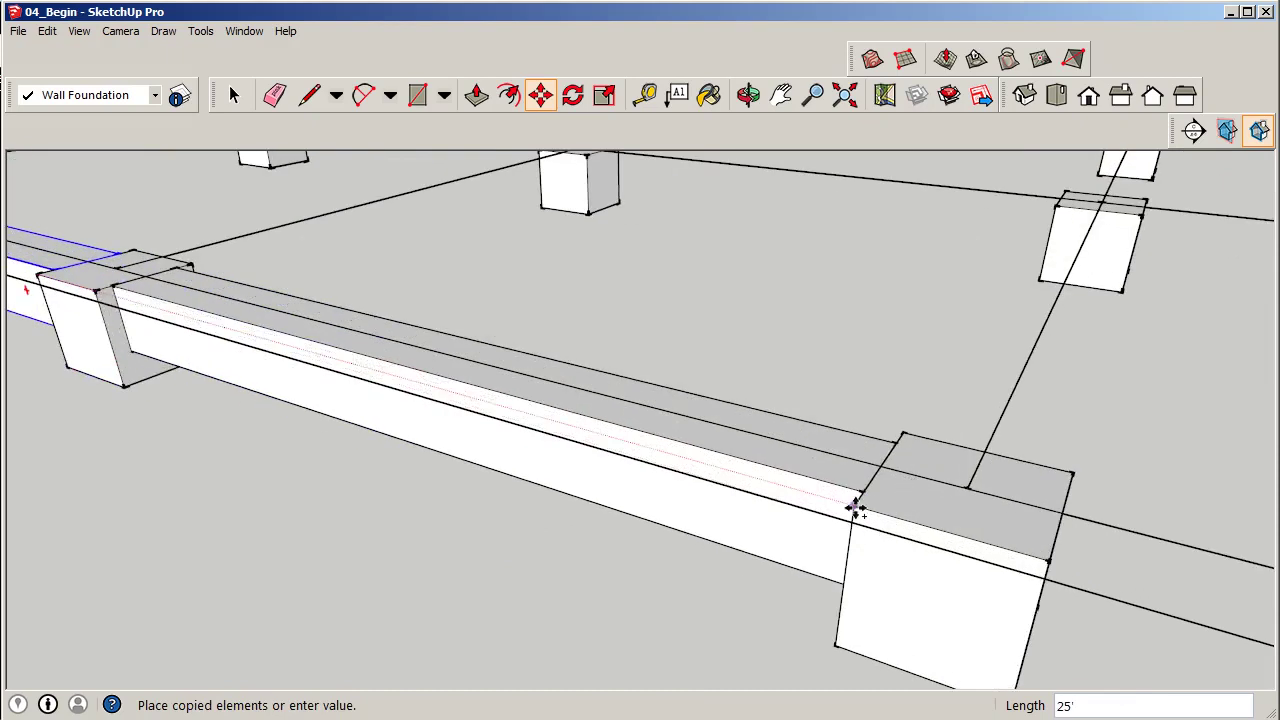
{"action": "left_click", "coordinate": [856, 510]}
Copy the second wall foundation segment 25' further along the short side, between the third and fourth footings.
{"action": "scroll", "coordinate": [514, 437], "scroll_direction": "down", "scroll_amount": 4}
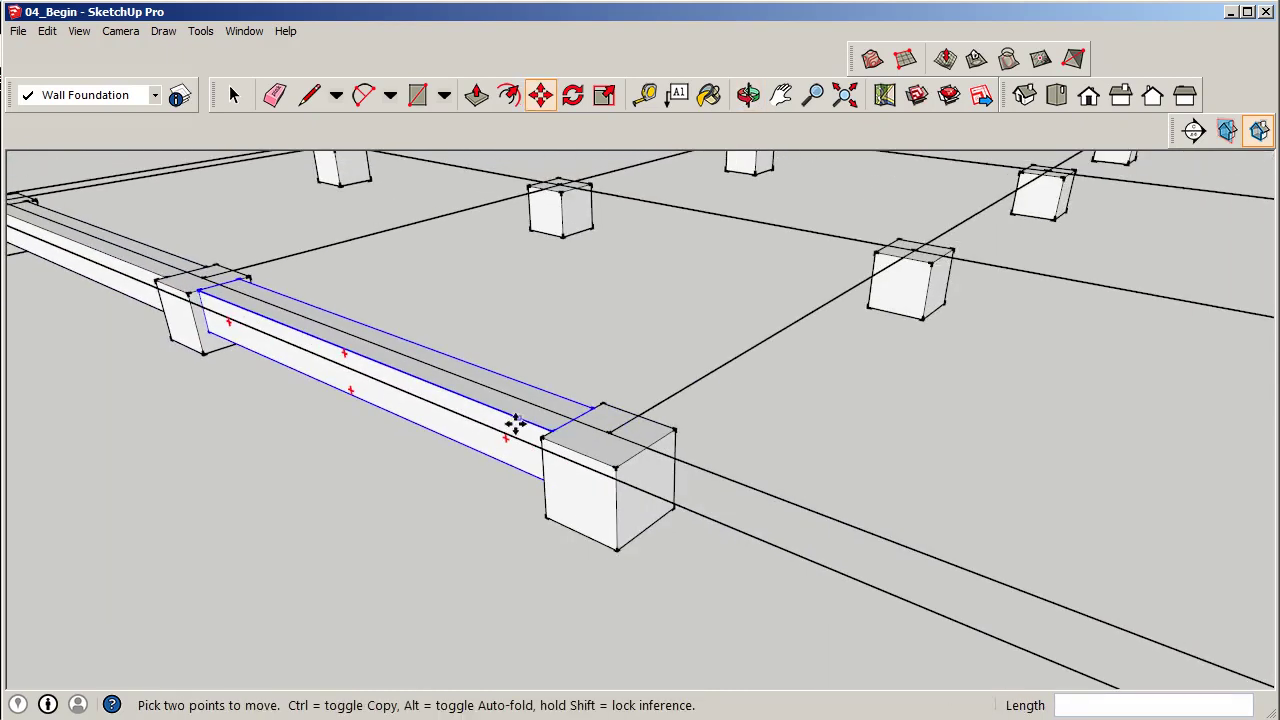
{"action": "scroll", "coordinate": [516, 424], "scroll_direction": "up", "scroll_amount": 2}
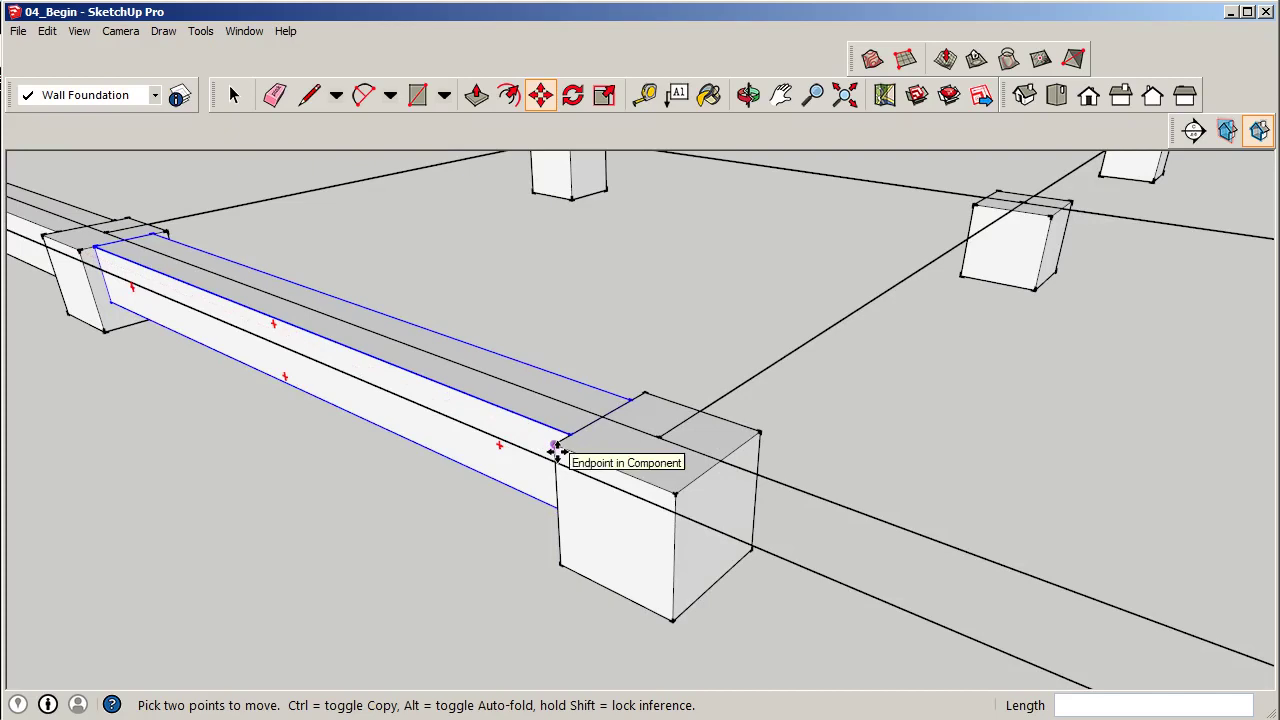
{"action": "scroll", "coordinate": [590, 455], "scroll_direction": "down", "scroll_amount": 1}
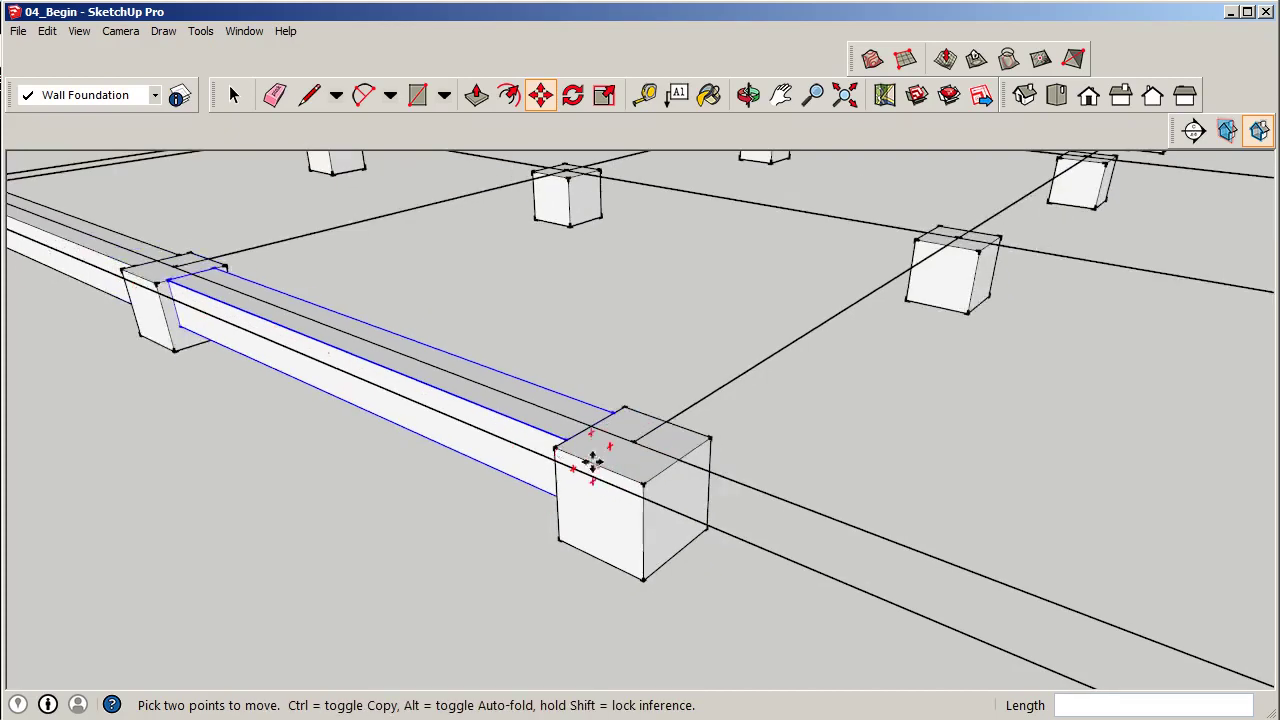
{"action": "scroll", "coordinate": [569, 449], "scroll_direction": "down", "scroll_amount": 2}
{"action": "scroll", "coordinate": [560, 438], "scroll_direction": "up", "scroll_amount": 3}
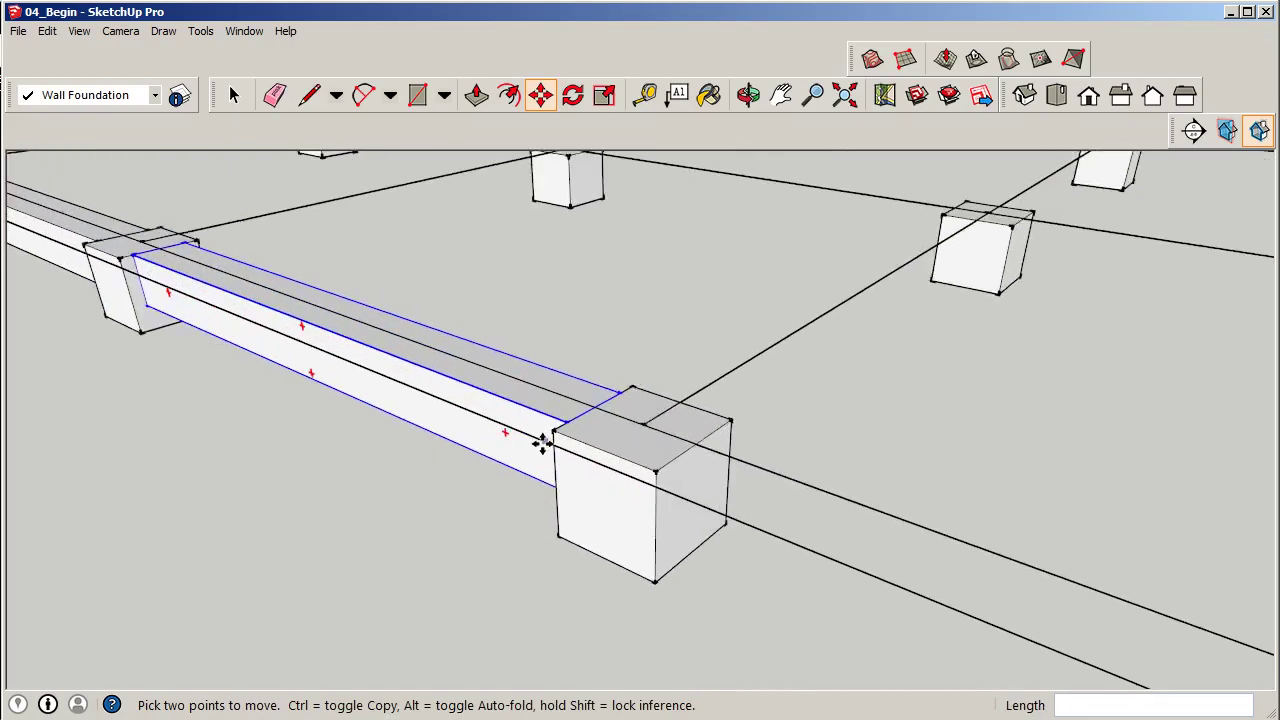
{"action": "scroll", "coordinate": [540, 443], "scroll_direction": "up", "scroll_amount": 1}
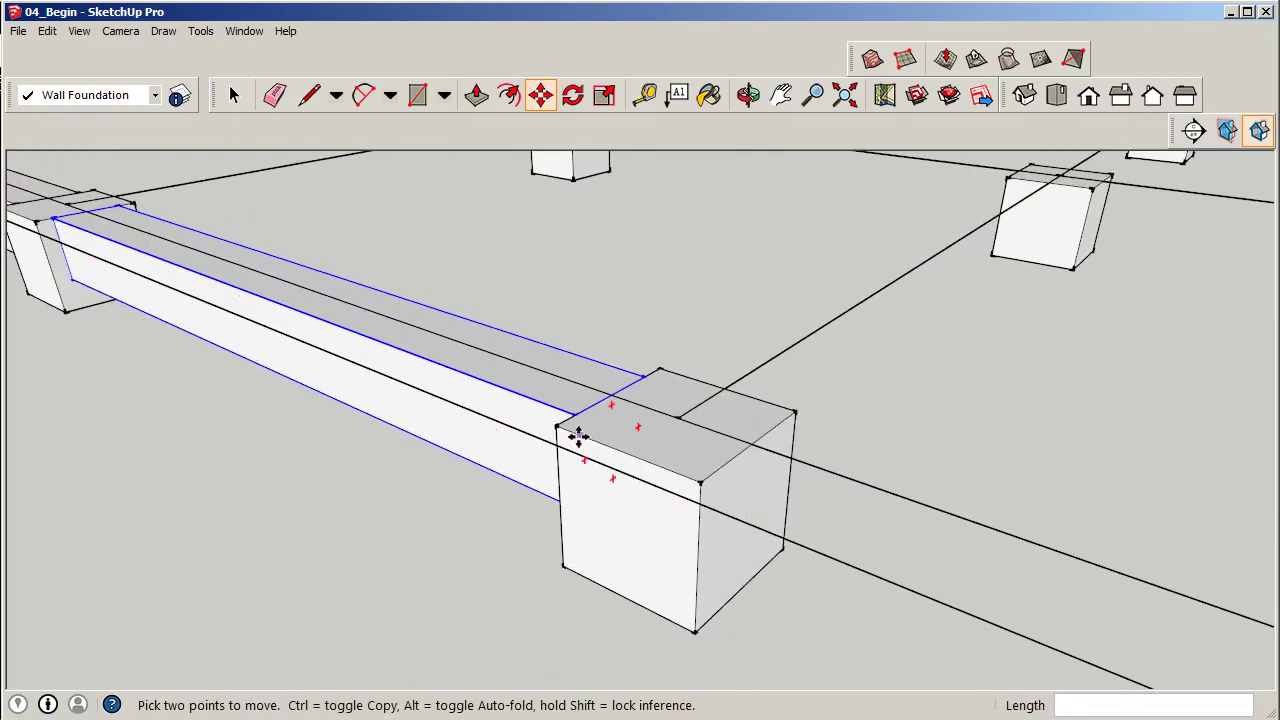
{"action": "left_click", "coordinate": [558, 425]}
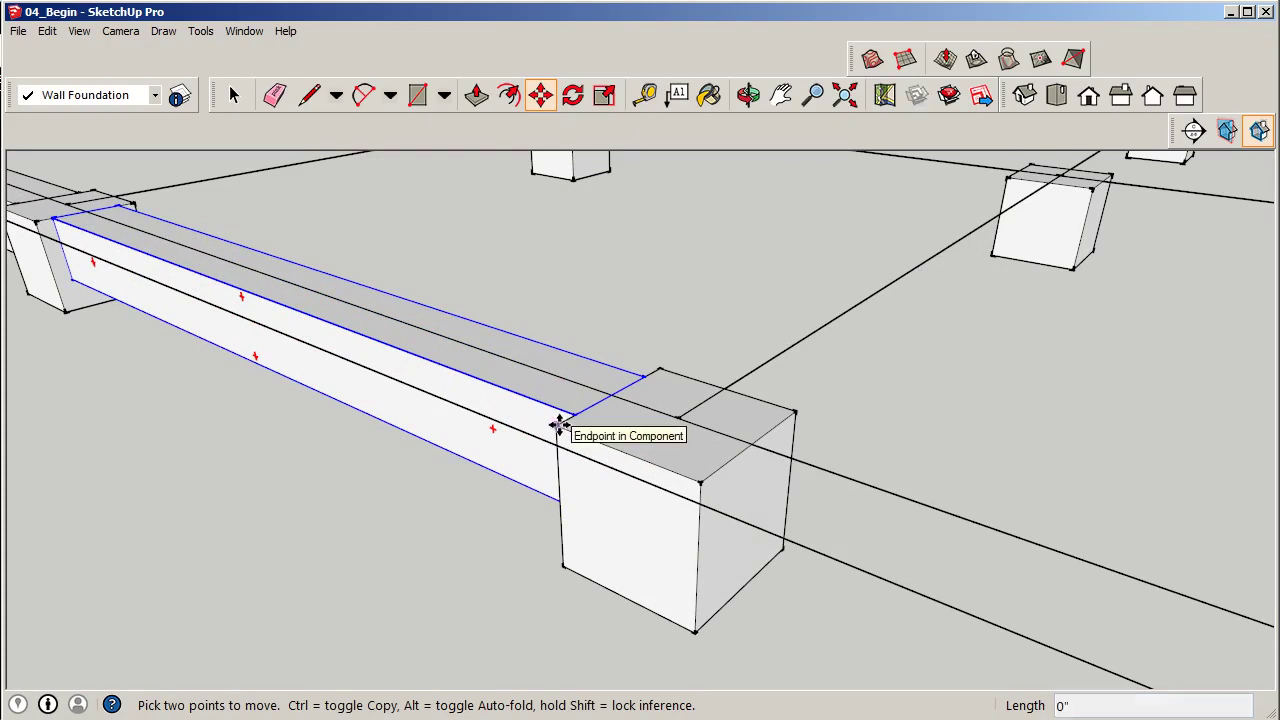
{"action": "key", "text": "ctrl"}
{"action": "scroll", "coordinate": [558, 425], "scroll_direction": "down", "scroll_amount": 3}
{"action": "scroll", "coordinate": [378, 380], "scroll_direction": "down", "scroll_amount": 3}
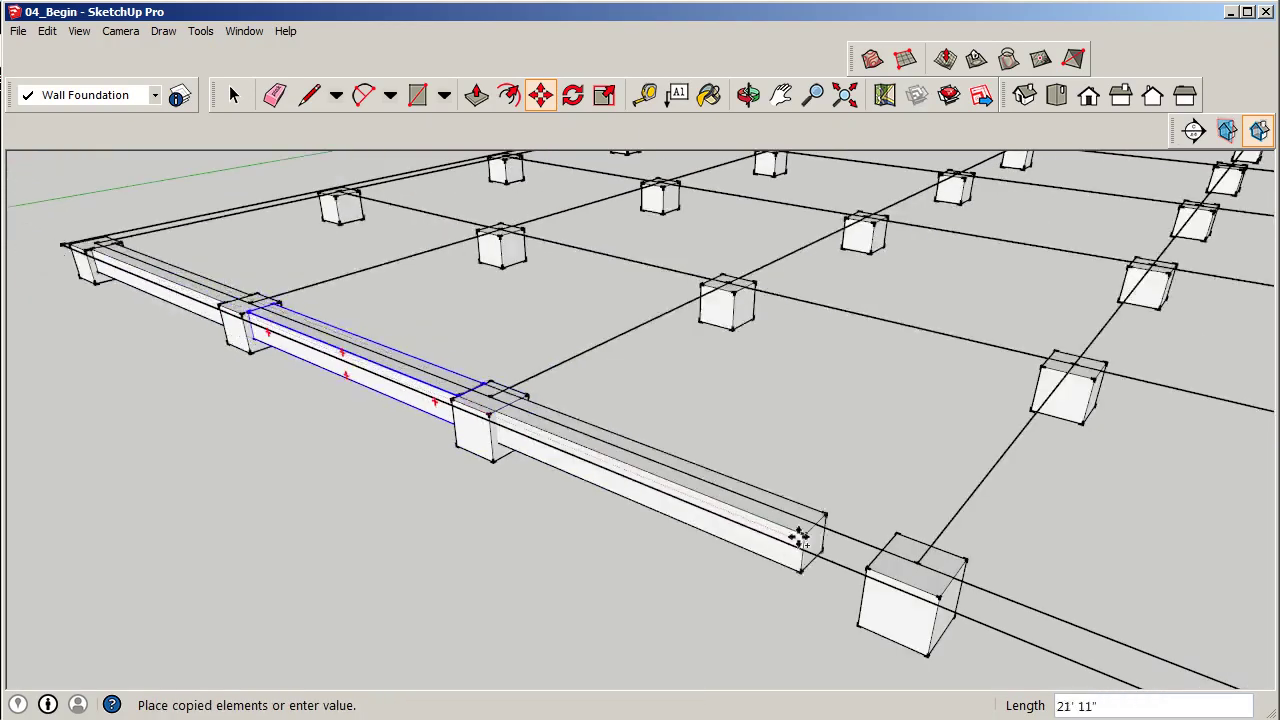
{"action": "type", "text": "25'"}
{"action": "key", "text": "Return"}
Copy the third wall foundation segment 25' further, filling the last gap up to the far corner footing of the short side.
{"action": "scroll", "coordinate": [868, 572], "scroll_direction": "up", "scroll_amount": 2}
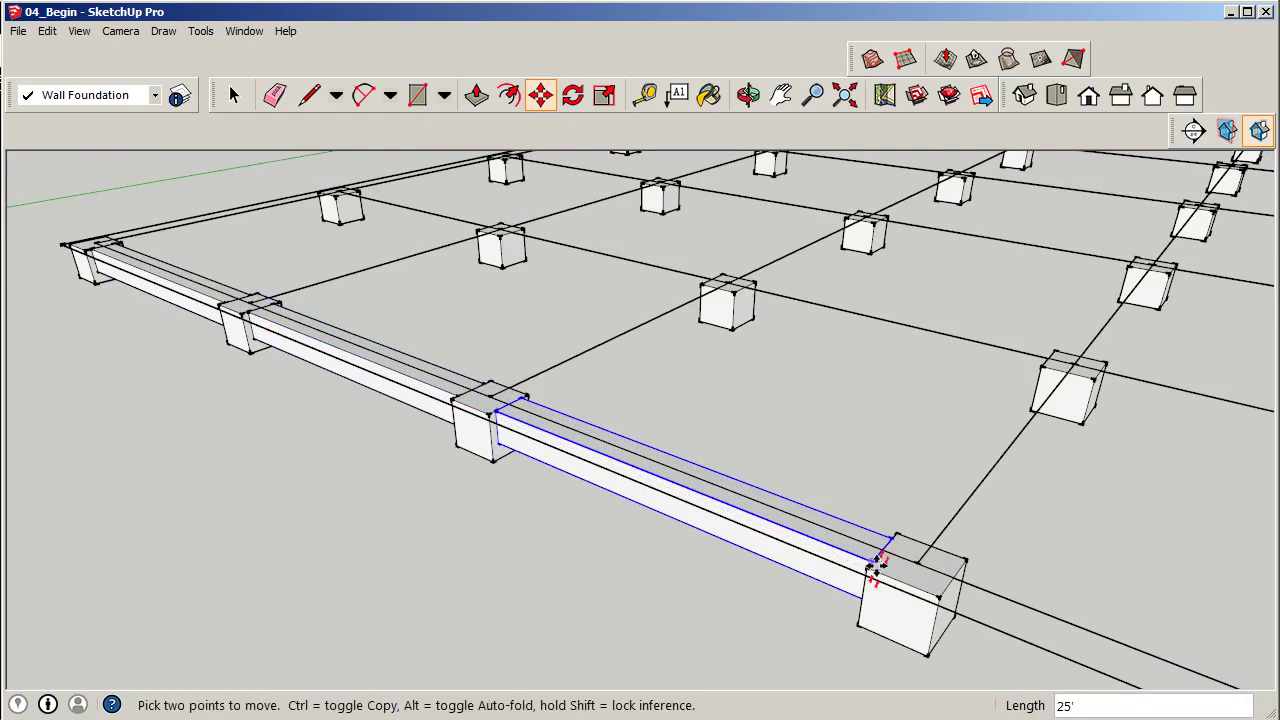
{"action": "scroll", "coordinate": [868, 572], "scroll_direction": "up", "scroll_amount": 3}
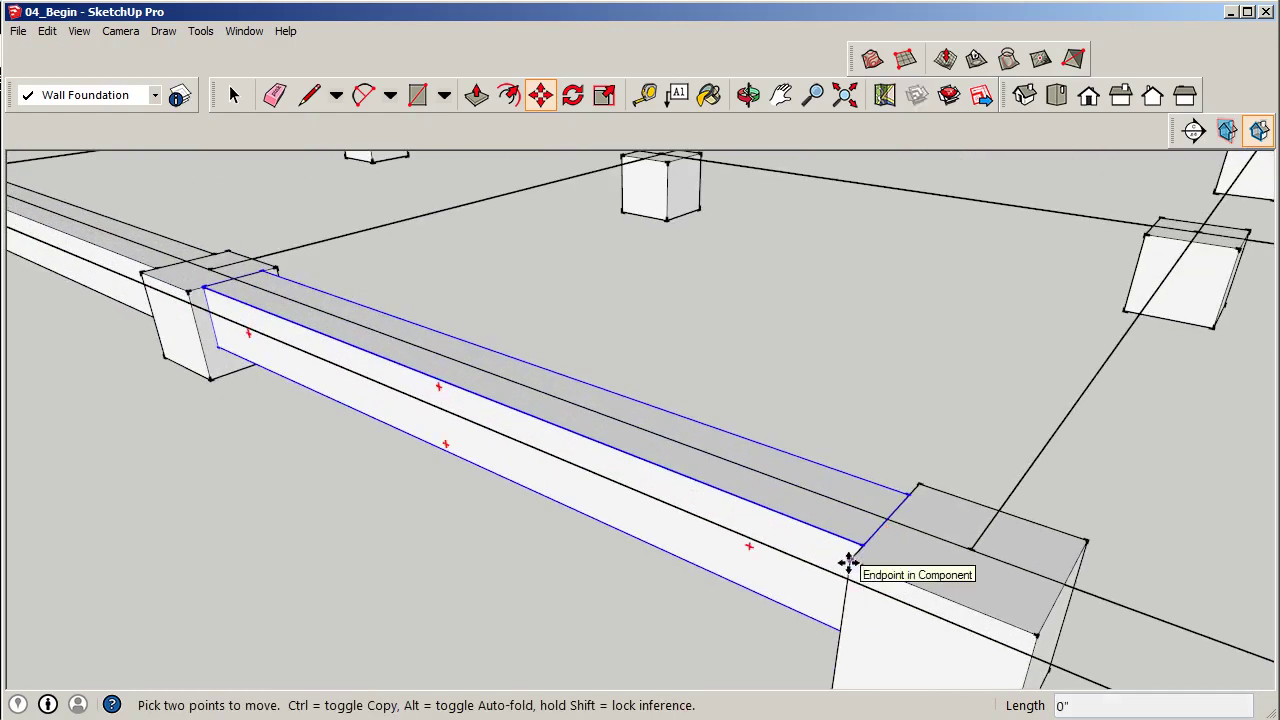
{"action": "key", "text": "ctrl"}
{"action": "left_click", "coordinate": [848, 563]}
{"action": "scroll", "coordinate": [846, 563], "scroll_direction": "down", "scroll_amount": 5}
{"action": "scroll", "coordinate": [560, 440], "scroll_direction": "up", "scroll_amount": 2}
{"action": "scroll", "coordinate": [829, 583], "scroll_direction": "up", "scroll_amount": 5}
{"action": "type", "text": "25'"}
{"action": "key", "text": "Return"}
{"action": "scroll", "coordinate": [840, 548], "scroll_direction": "down", "scroll_amount": 8}
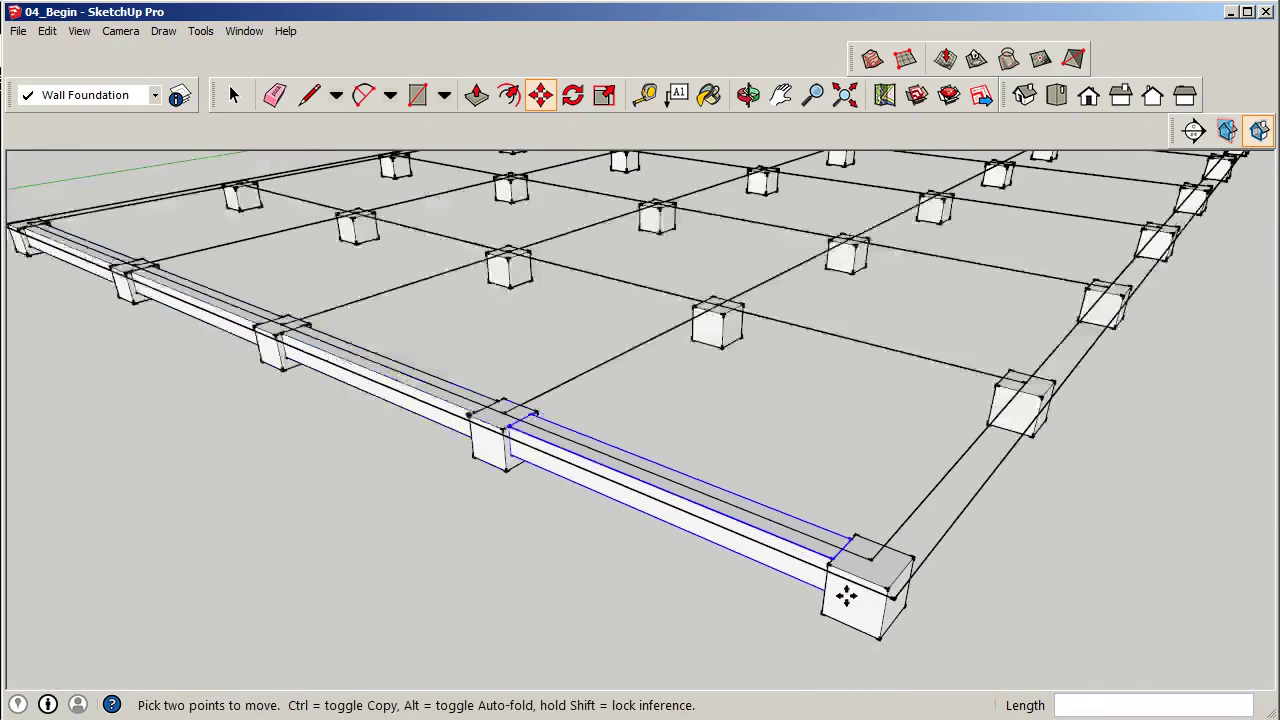
Make a component named "All wall foundations" from the four wall foundation segments along the short side.
{"action": "left_click", "coordinate": [233, 95]}
{"action": "scroll", "coordinate": [503, 488], "scroll_direction": "up", "scroll_amount": 5}
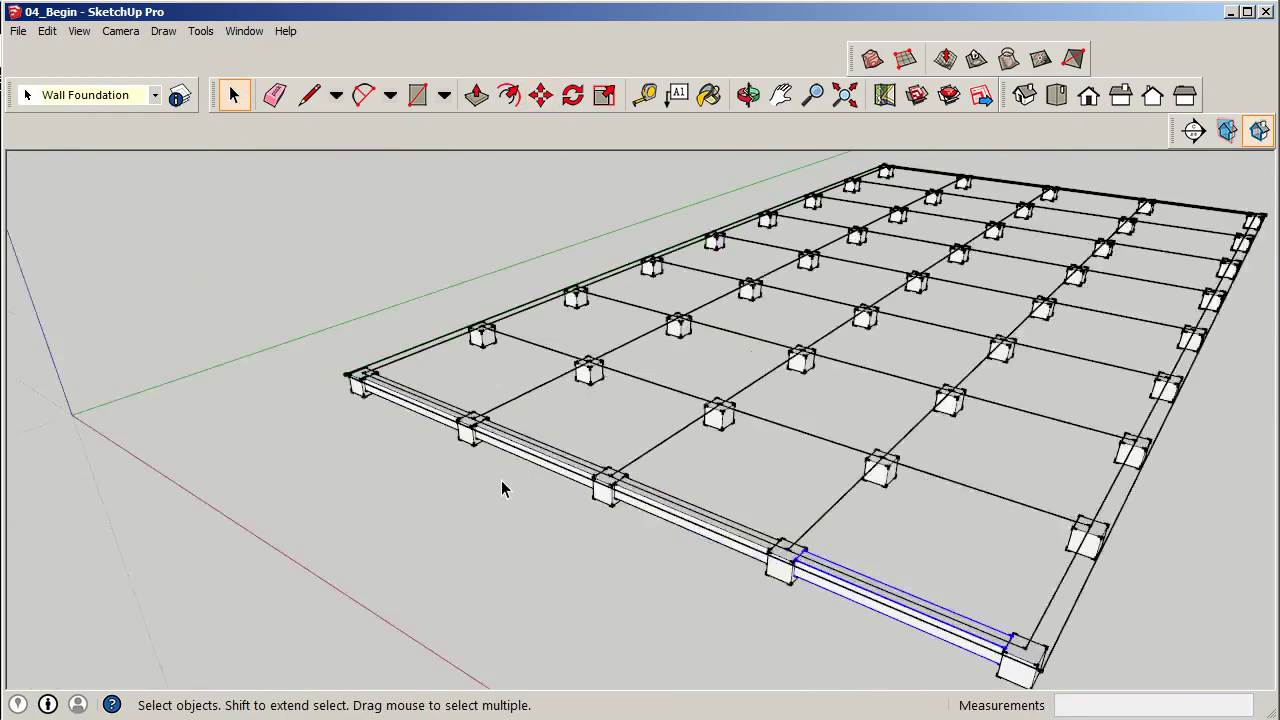
{"action": "left_click", "coordinate": [398, 399]}
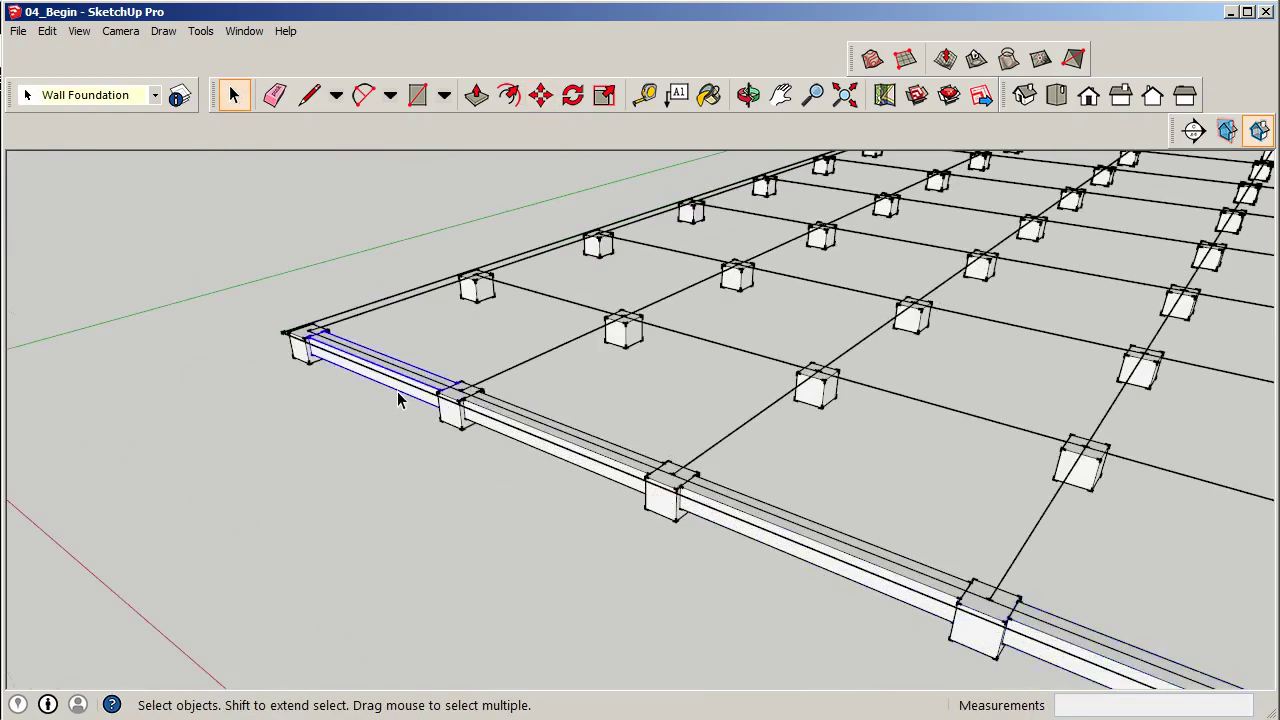
{"action": "left_click", "coordinate": [505, 438], "text": "ctrl"}
{"action": "left_click", "coordinate": [700, 520], "text": "ctrl"}
{"action": "scroll", "coordinate": [607, 518], "scroll_direction": "down", "scroll_amount": 3}
{"action": "left_click", "coordinate": [812, 578], "text": "ctrl"}
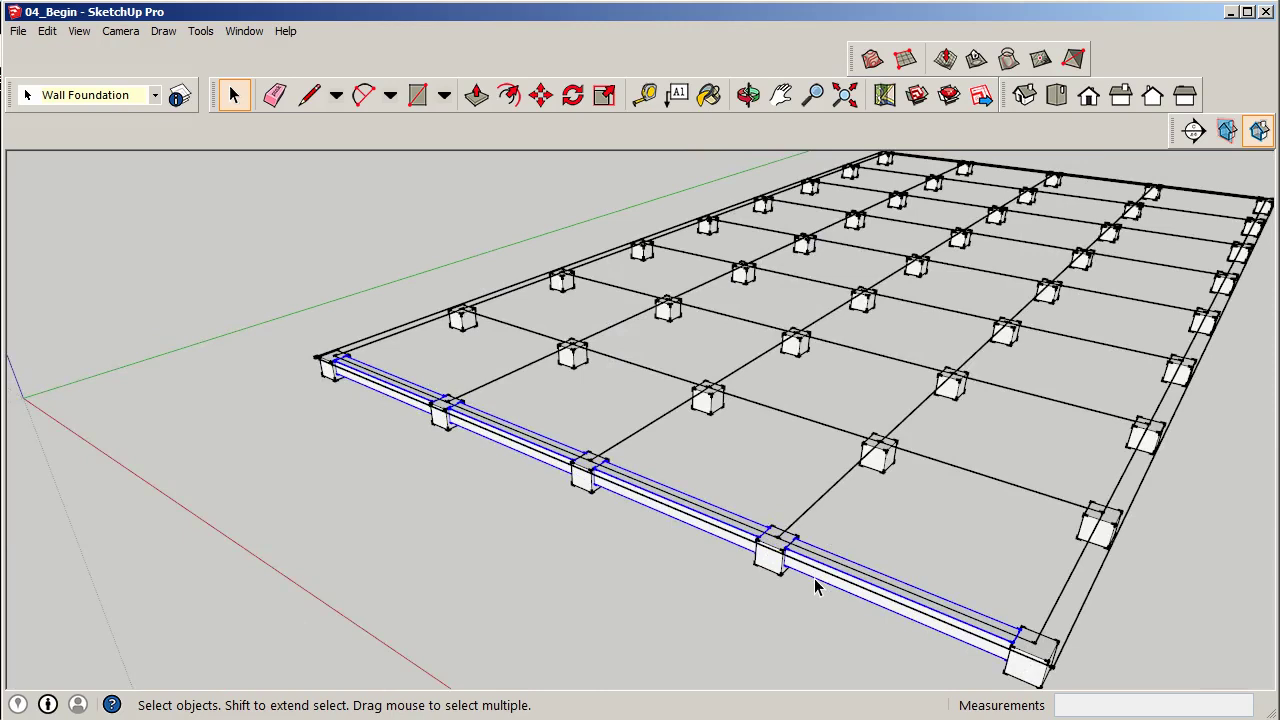
{"action": "type", "text": "g"}
{"action": "type", "text": "All"}
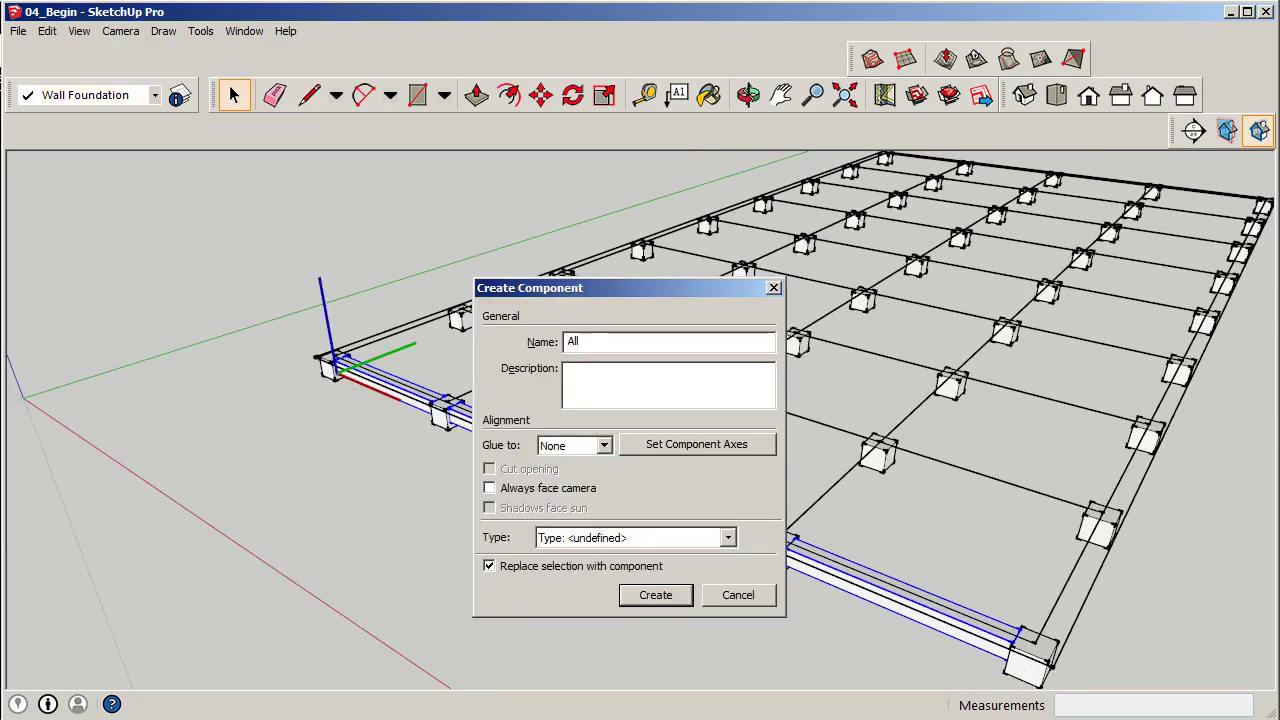
{"action": "type", "text": " wall foundations"}
{"action": "left_click", "coordinate": [681, 602]}
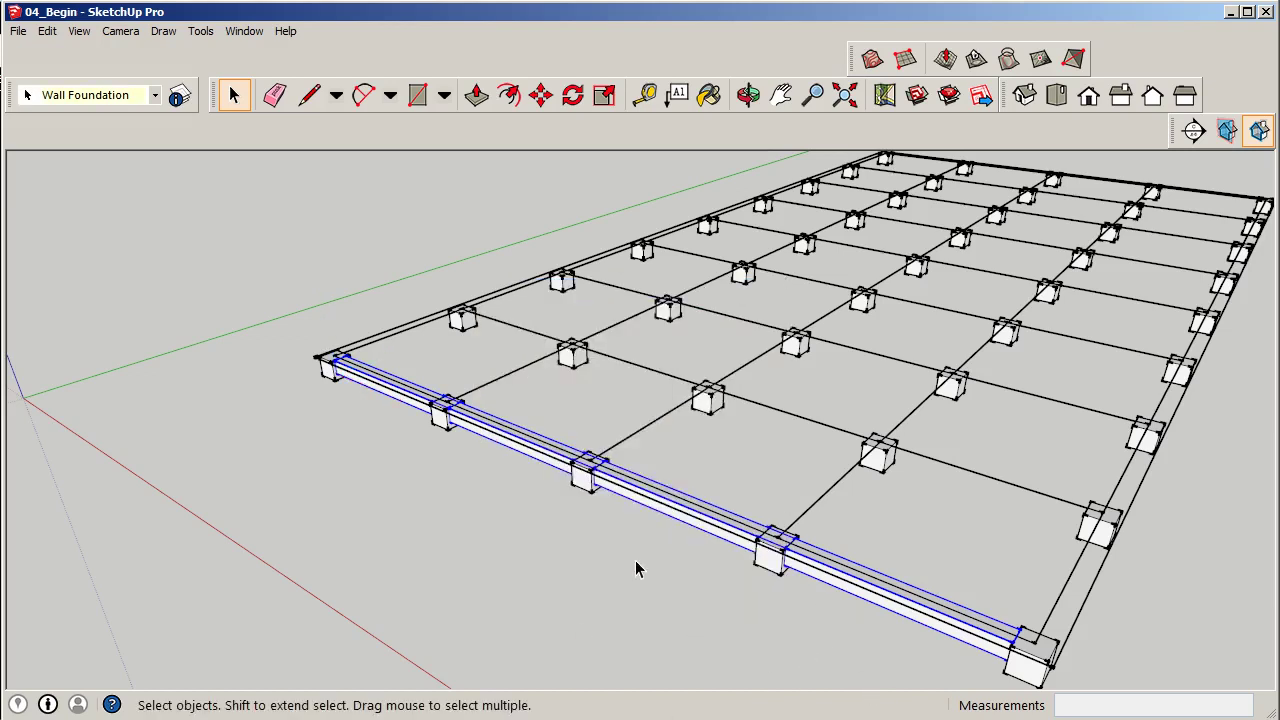
Inside the All wall foundations component, copy all four segments 25' along the green axis onto the second row of footings.
{"action": "double_click", "coordinate": [663, 517]}
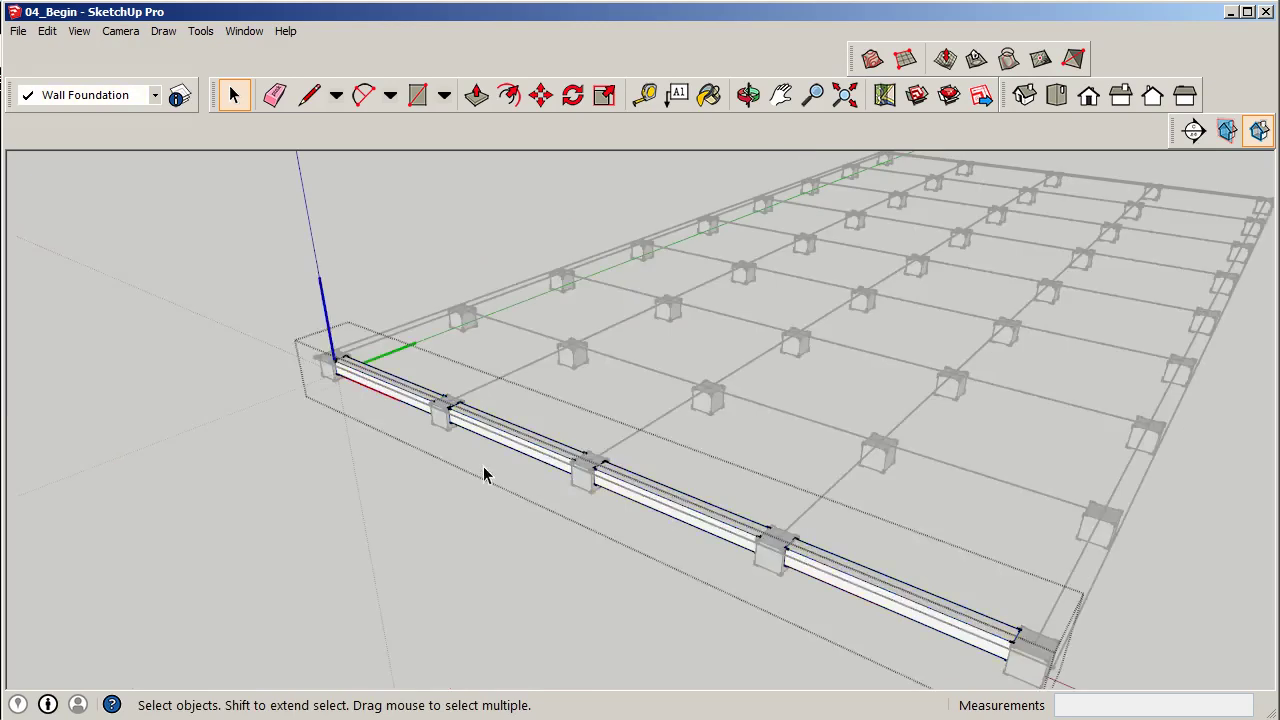
{"action": "left_click_drag", "start_coordinate": [210, 257], "coordinate": [1177, 680]}
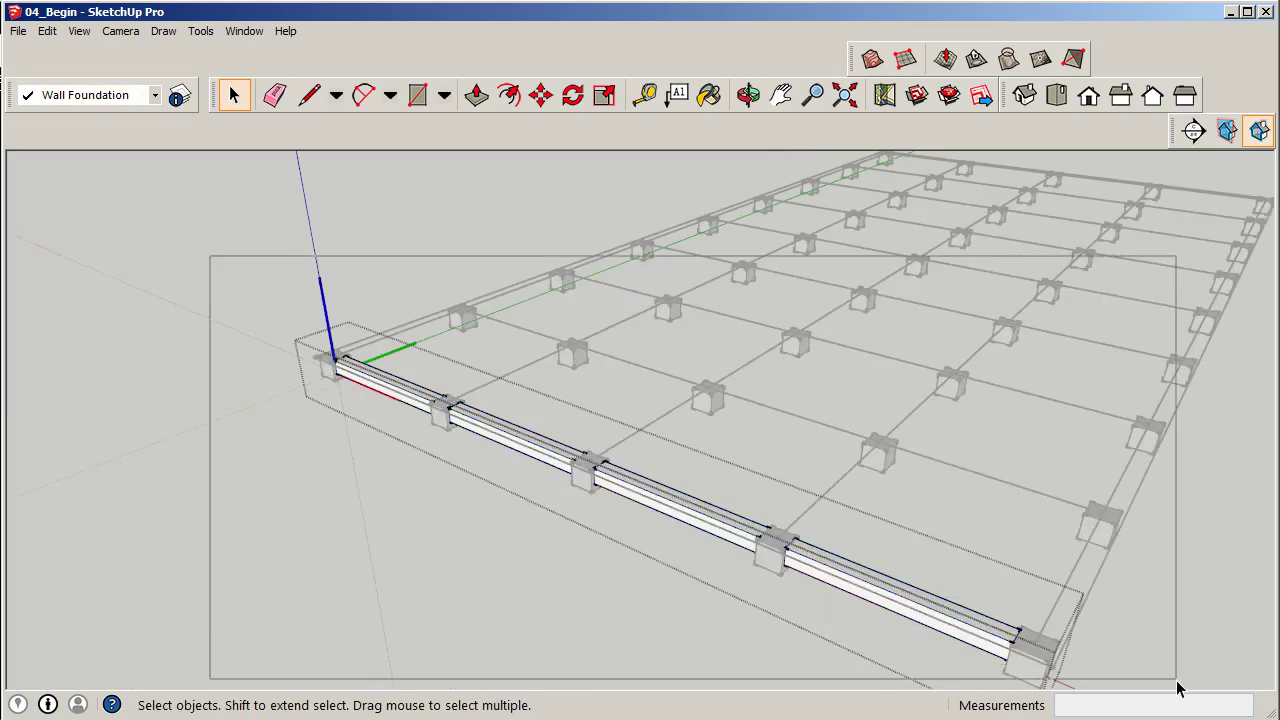
{"action": "left_click_drag", "start_coordinate": [1177, 681], "coordinate": [1178, 682]}
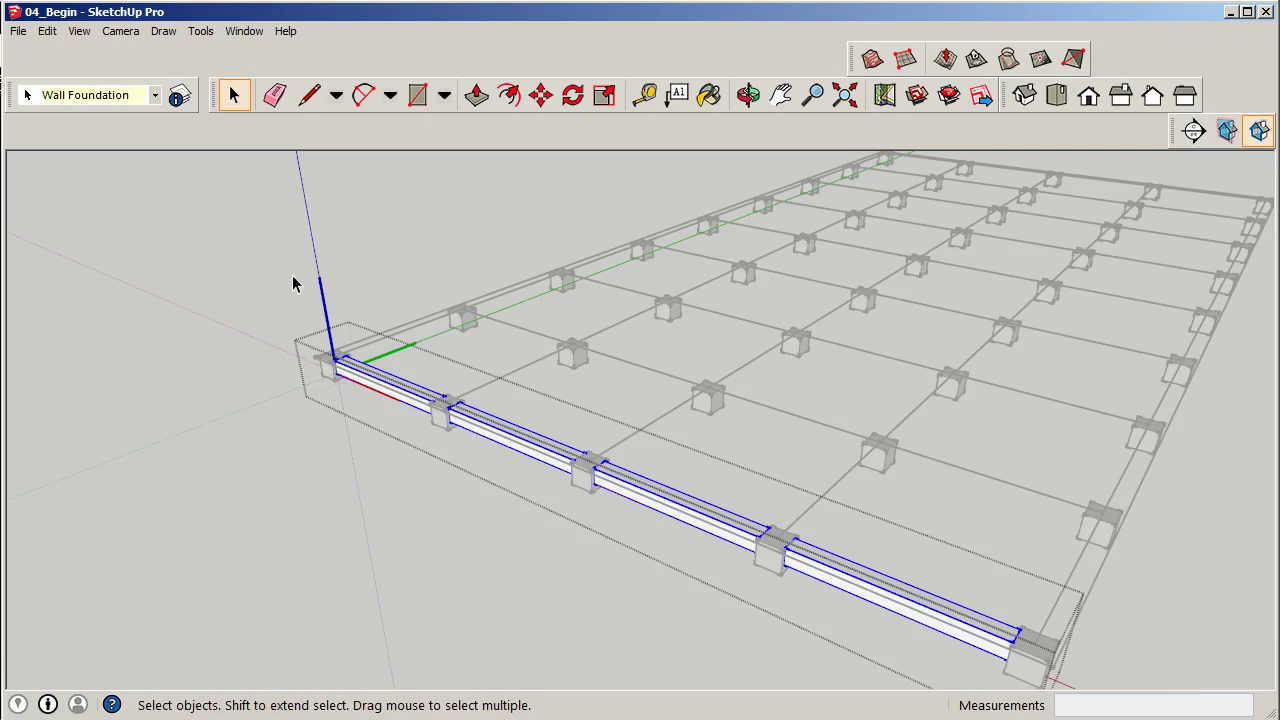
{"action": "scroll", "coordinate": [264, 284], "scroll_direction": "down", "scroll_amount": 2}
{"action": "scroll", "coordinate": [890, 527], "scroll_direction": "up", "scroll_amount": 2}
{"action": "scroll", "coordinate": [877, 614], "scroll_direction": "up", "scroll_amount": 1}
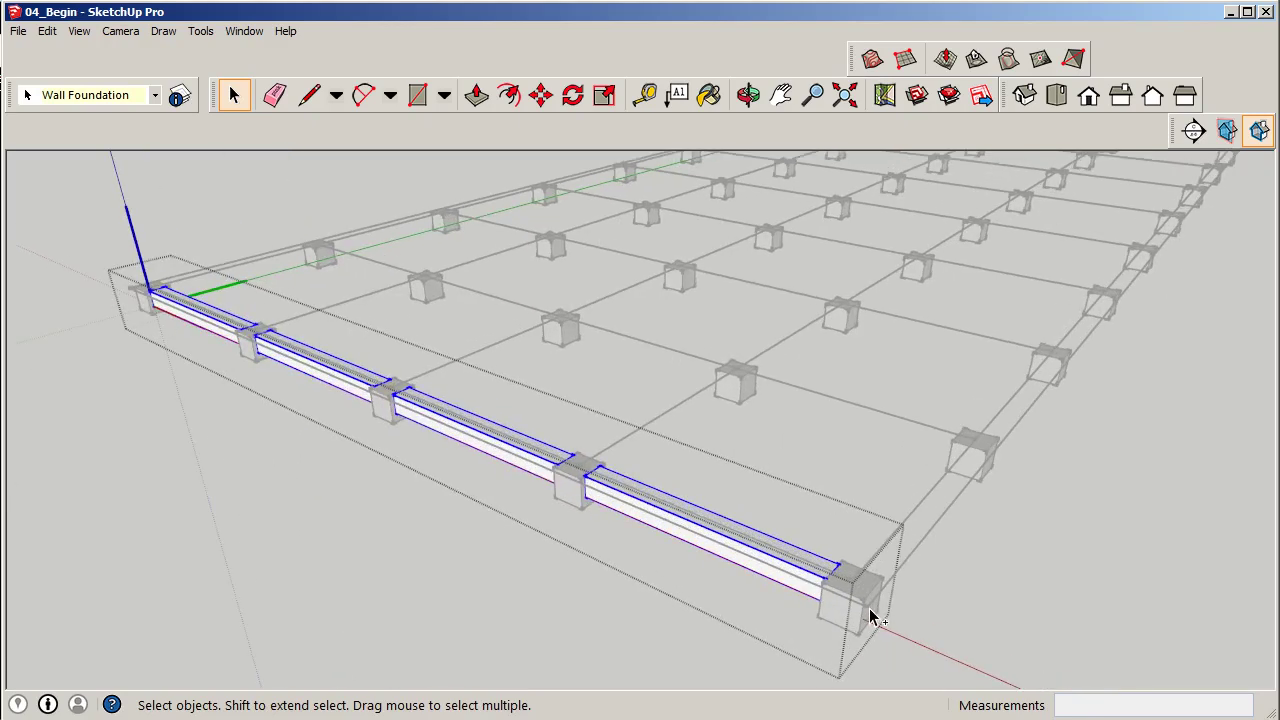
{"action": "left_click", "coordinate": [540, 94]}
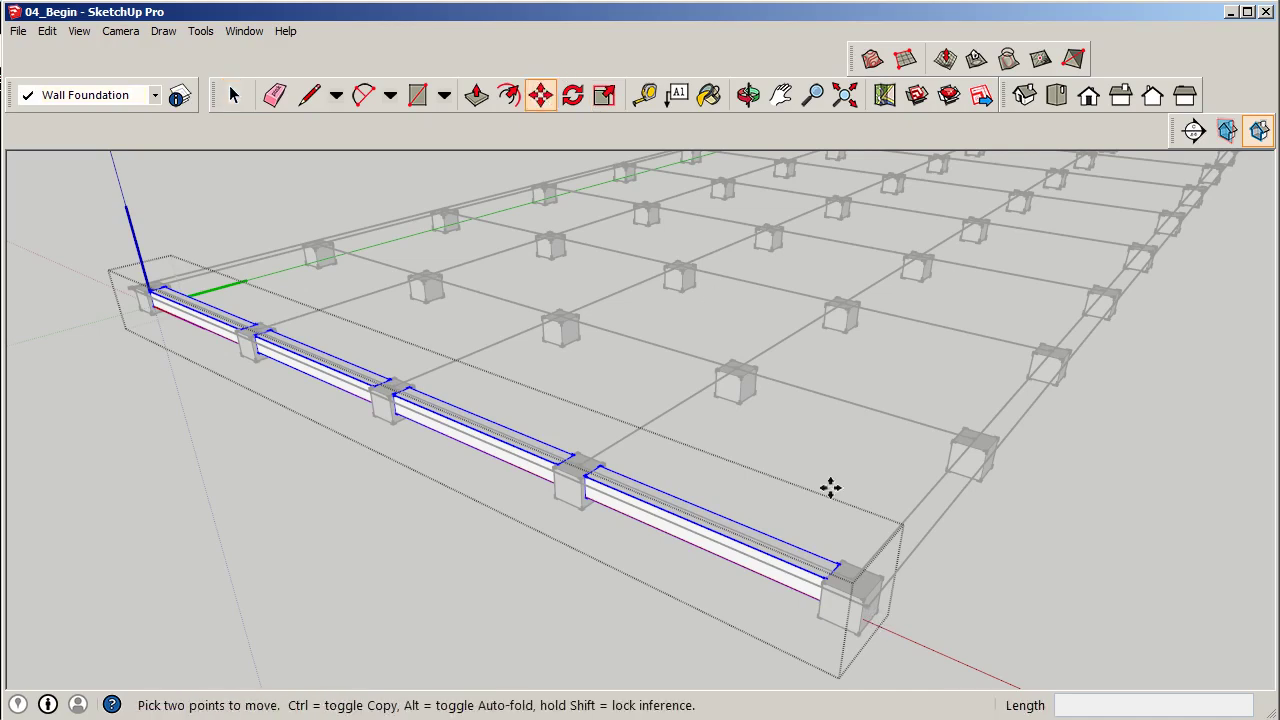
{"action": "scroll", "coordinate": [874, 592], "scroll_direction": "up", "scroll_amount": 1}
{"action": "scroll", "coordinate": [874, 592], "scroll_direction": "up", "scroll_amount": 1}
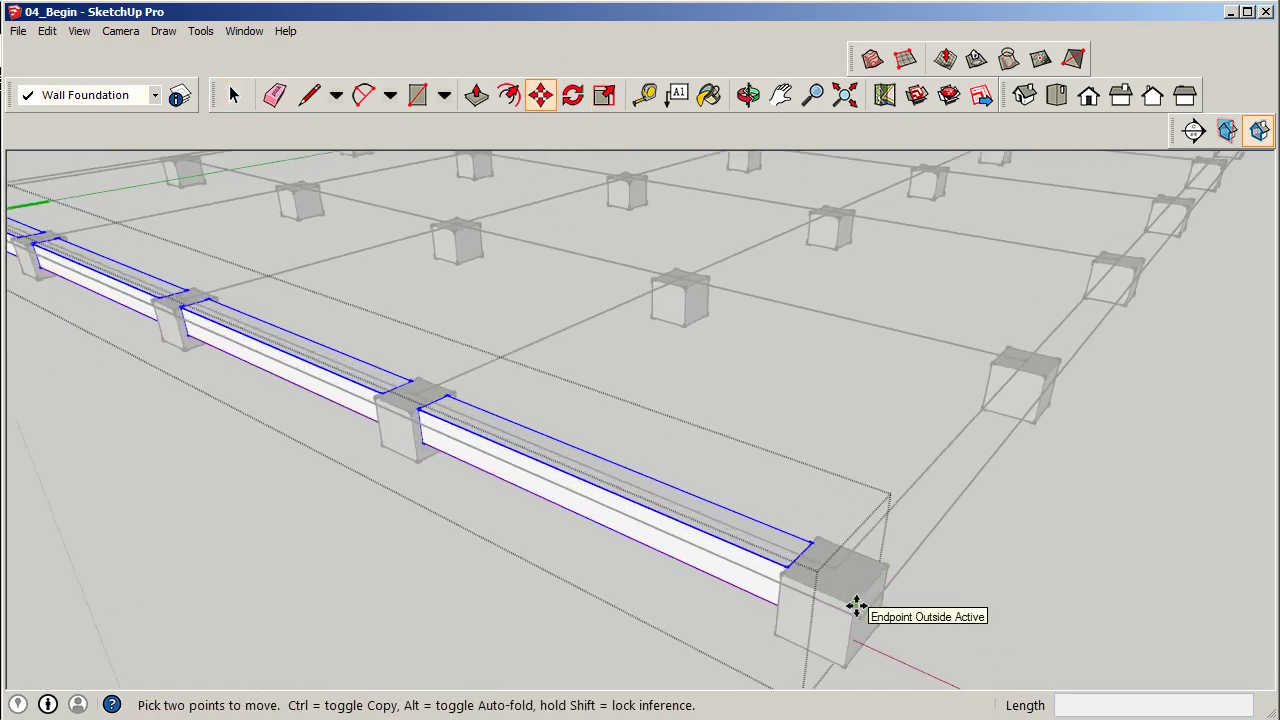
{"action": "left_click", "coordinate": [854, 603]}
{"action": "key", "text": "ctrl"}
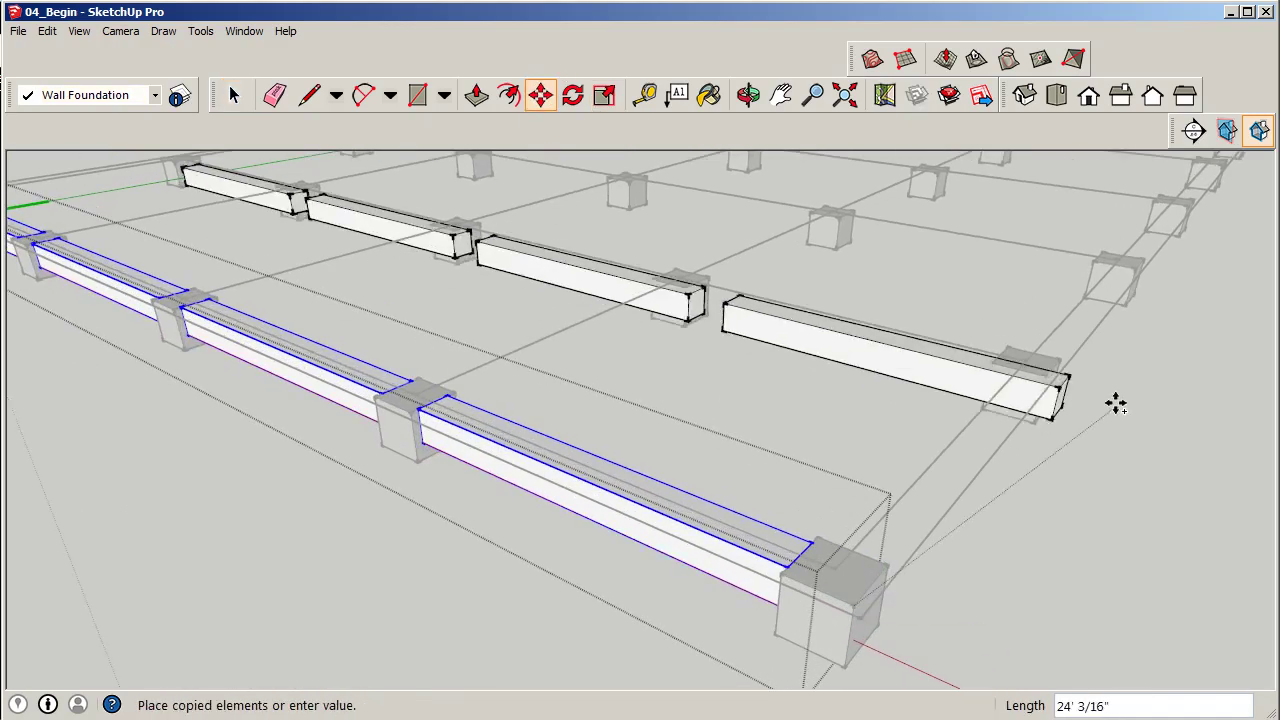
{"action": "left_click", "coordinate": [1048, 375]}
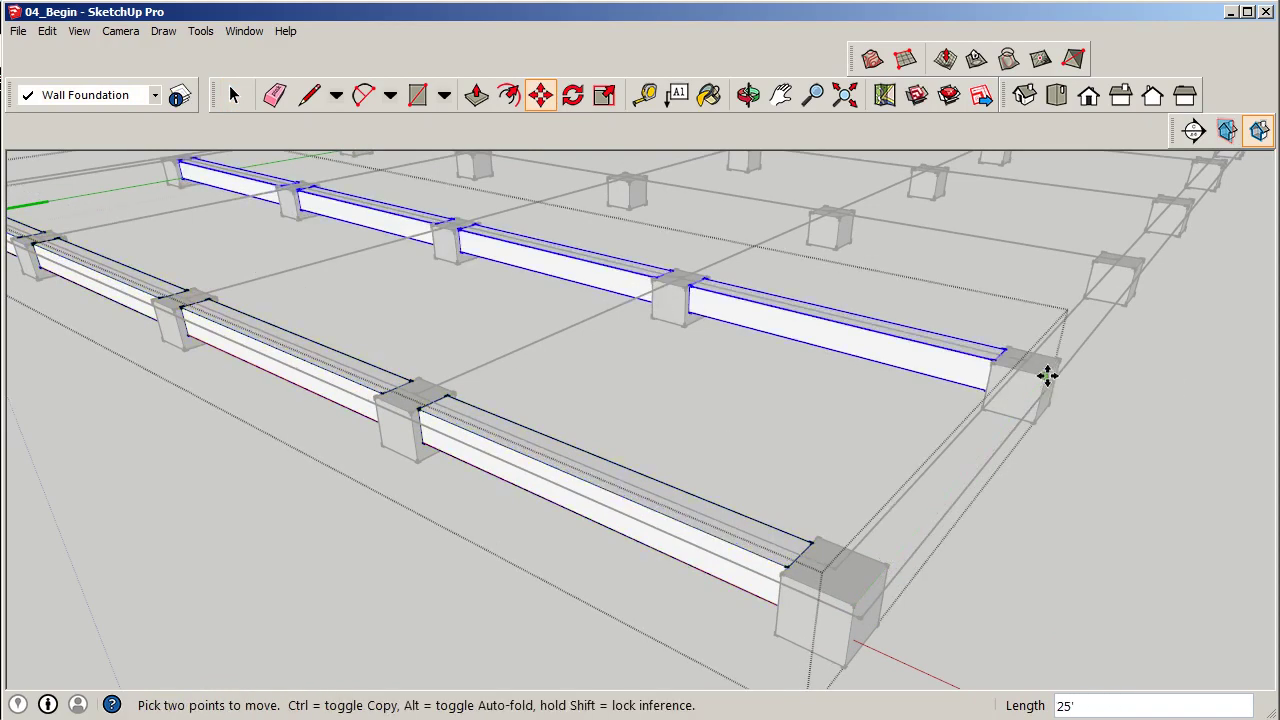
Copy the second row of wall foundation segments onto the third row of footings.
{"action": "left_click", "coordinate": [1046, 375]}
{"action": "key", "text": "ctrl"}
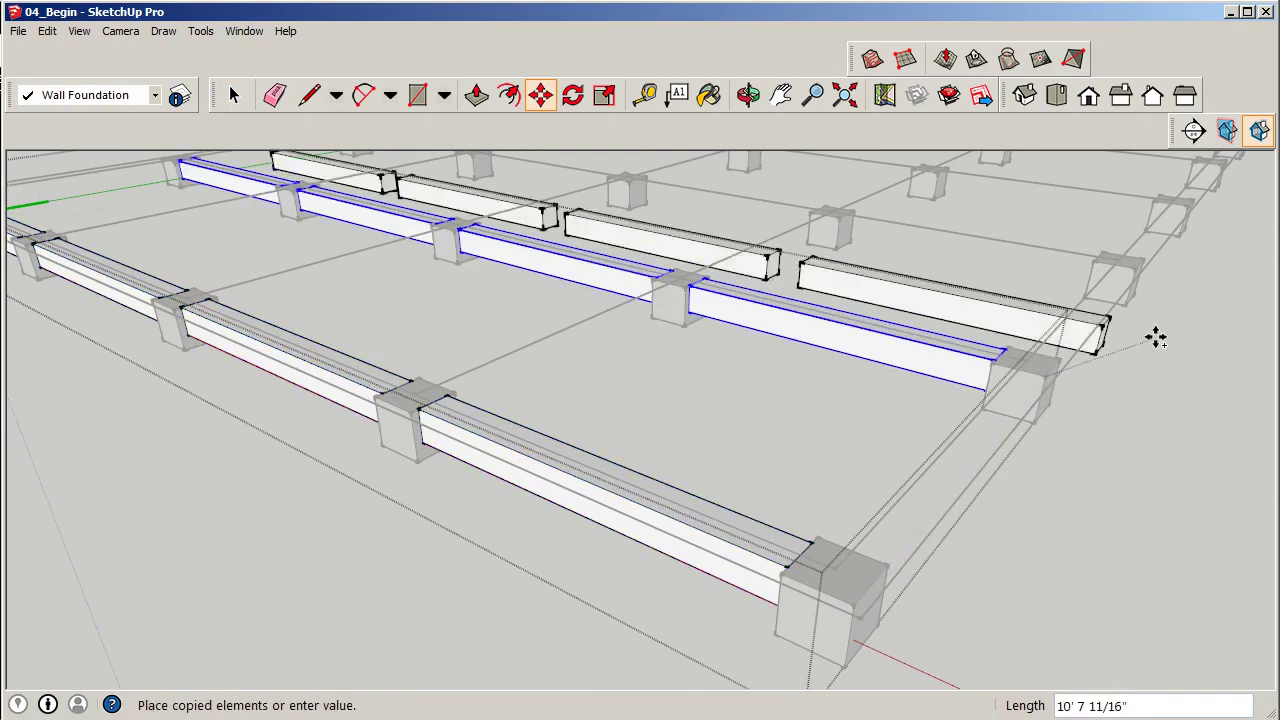
{"action": "left_click", "coordinate": [1138, 272]}
{"action": "scroll", "coordinate": [1103, 277], "scroll_direction": "down", "scroll_amount": 4}
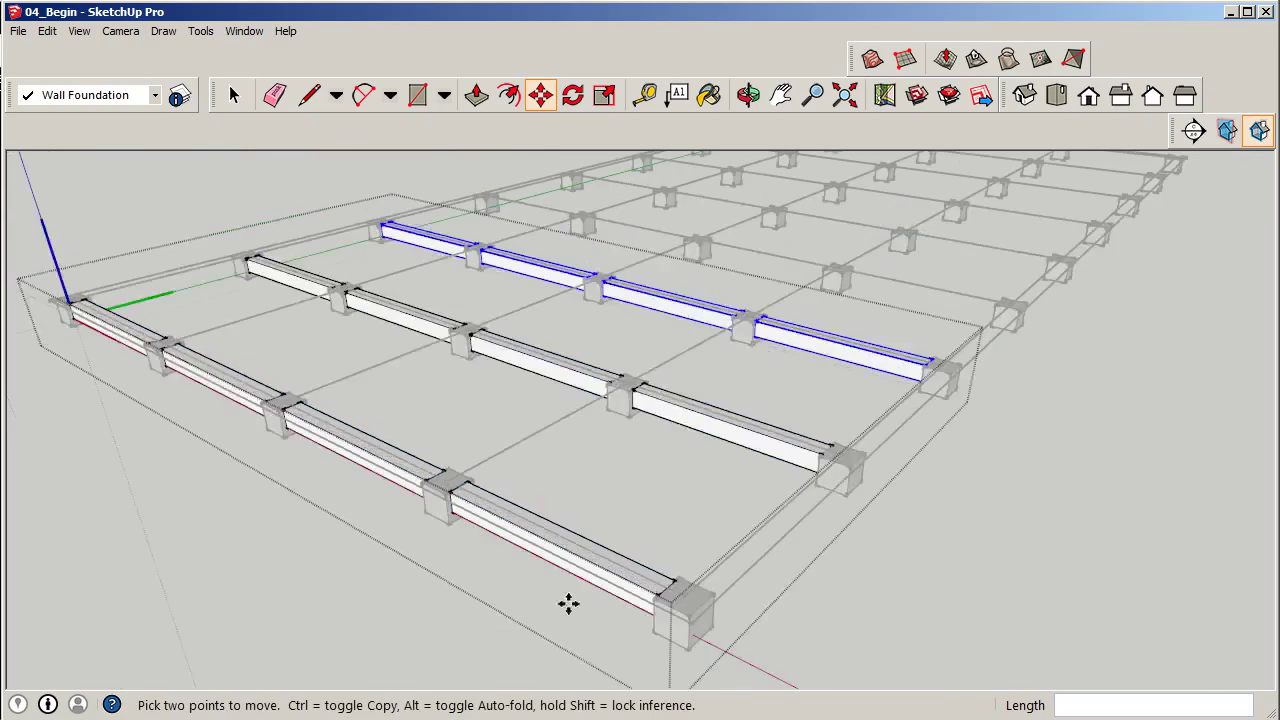
{"action": "middle_click_drag", "start_coordinate": [1103, 277], "coordinate": [737, 426]}
Undo both row copies of the wall foundation segments and close the component.
{"action": "left_click", "coordinate": [234, 96]}
{"action": "key", "text": "ctrl+z"}
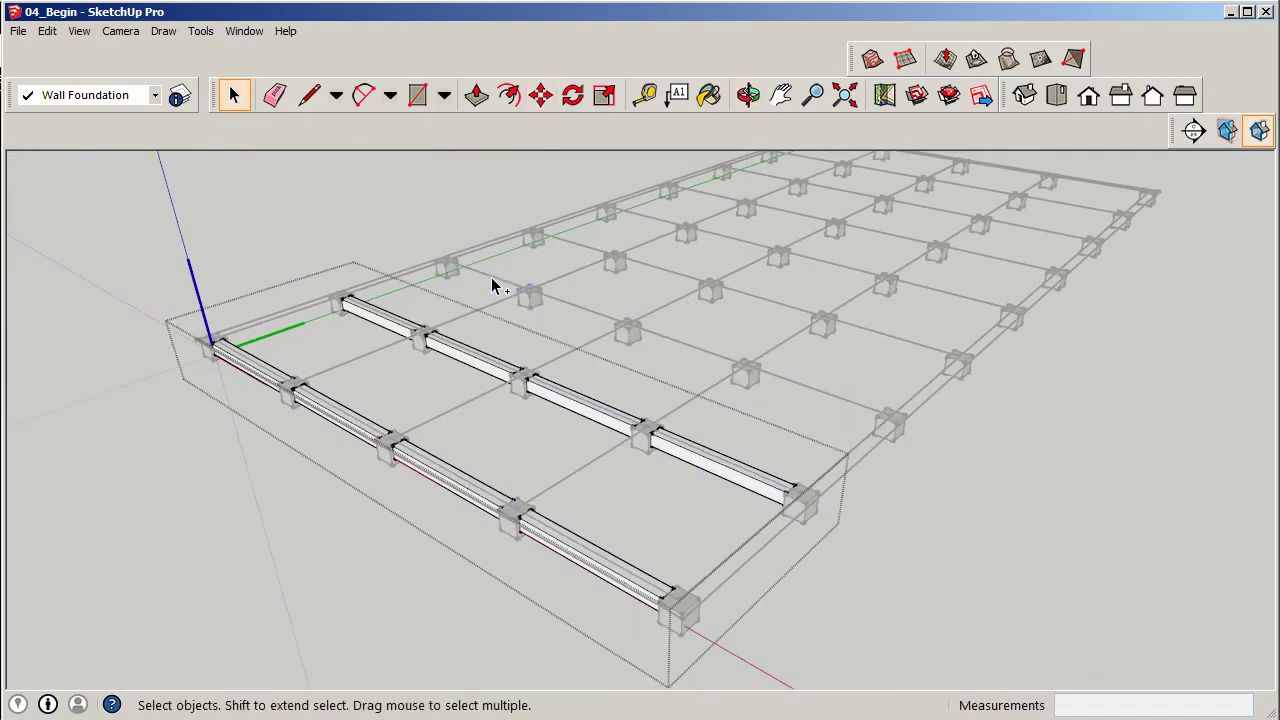
{"action": "key", "text": "ctrl+z"}
{"action": "left_click", "coordinate": [946, 514]}
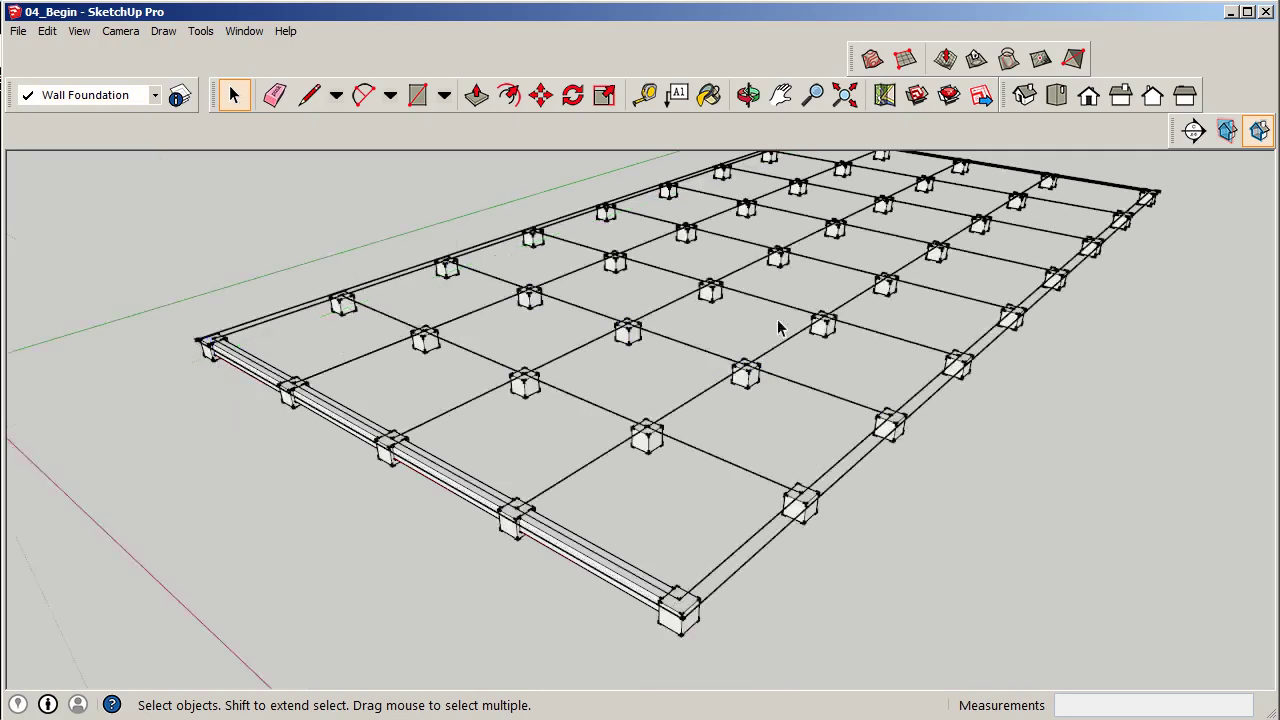
Inside the All wall foundations component, copy the segment next to the near corner footing about 11' 9" into the adjacent bay.
{"action": "double_click", "coordinate": [594, 553]}
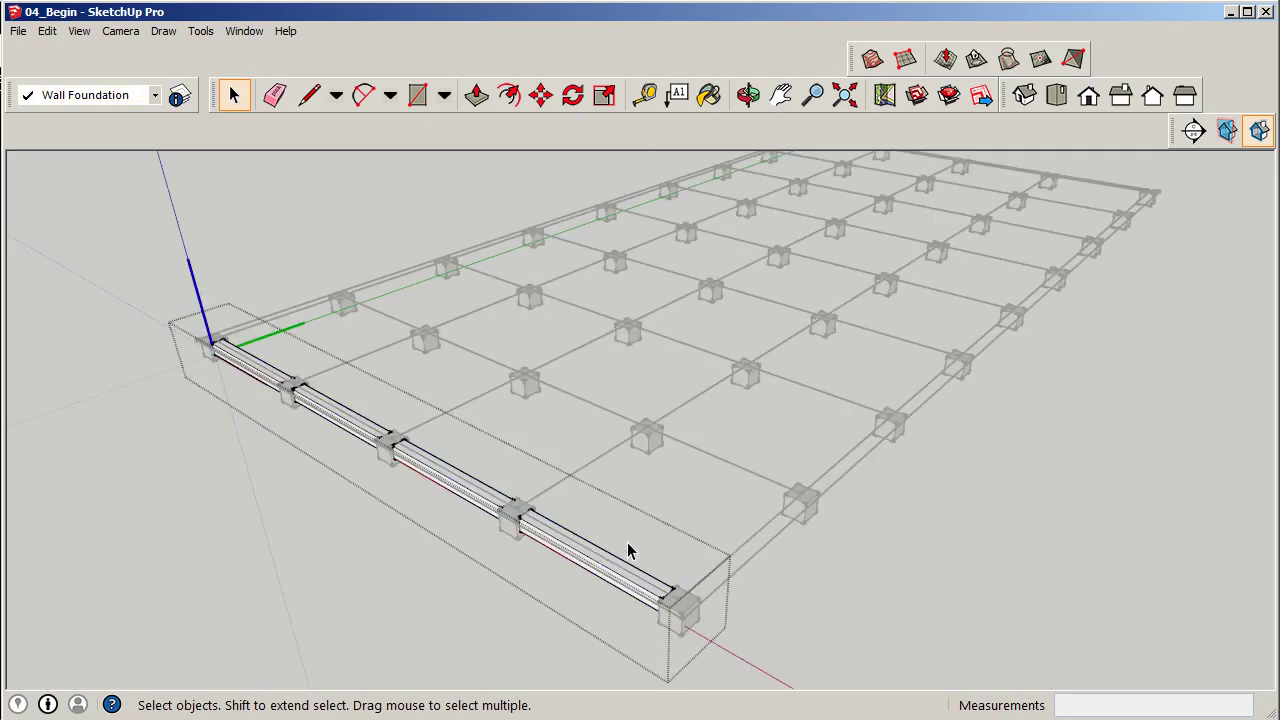
{"action": "left_click", "coordinate": [592, 558]}
{"action": "middle_click_drag", "start_coordinate": [486, 454], "coordinate": [605, 488]}
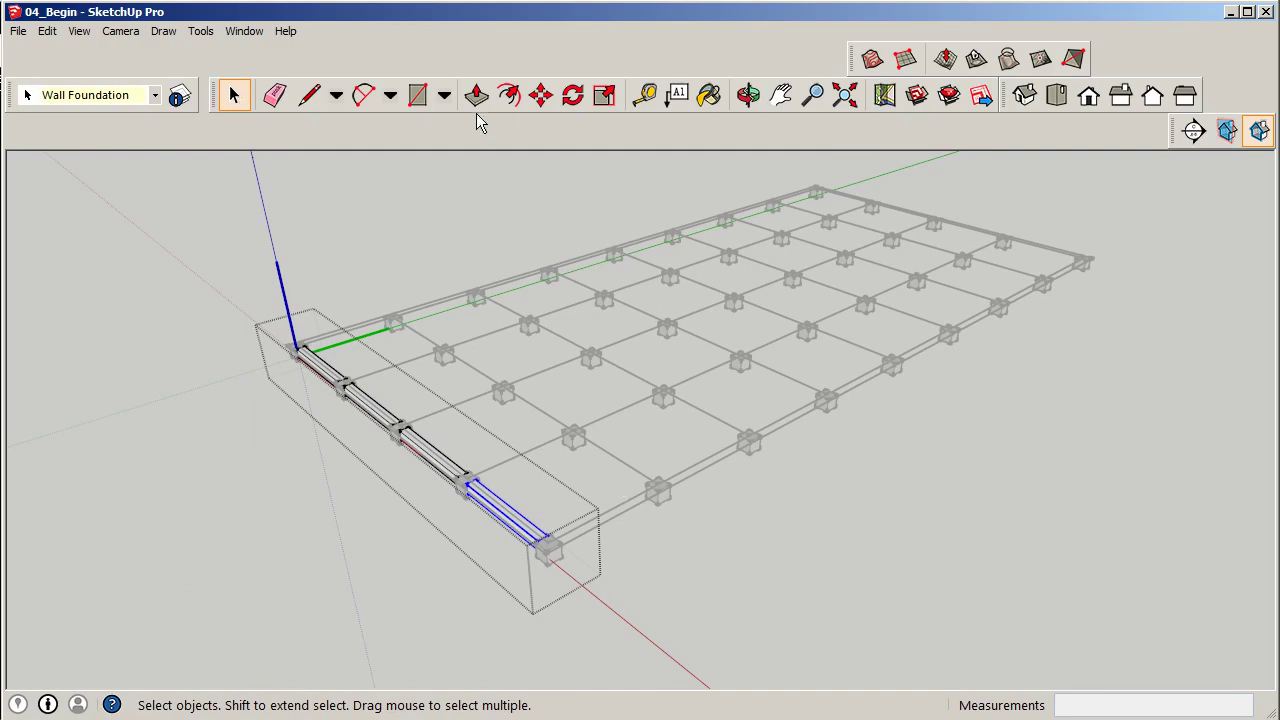
{"action": "left_click", "coordinate": [540, 95]}
{"action": "scroll", "coordinate": [565, 566], "scroll_direction": "up", "scroll_amount": 3}
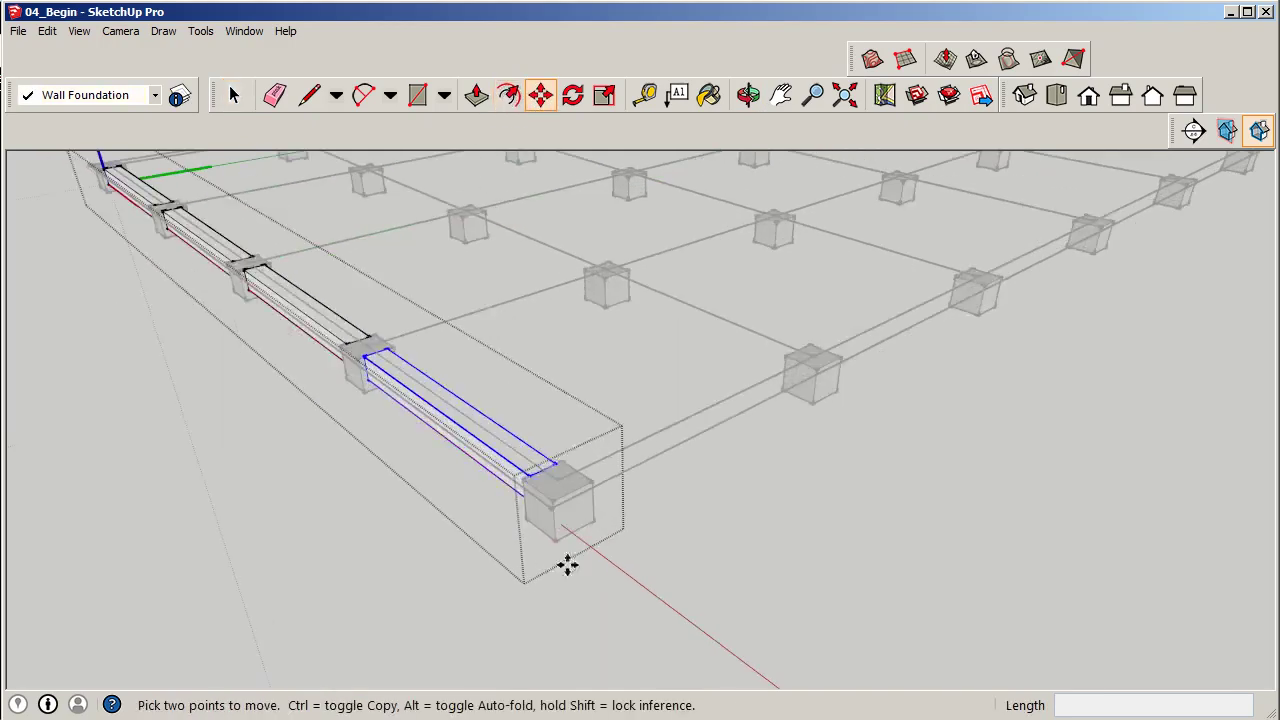
{"action": "left_click", "coordinate": [517, 433]}
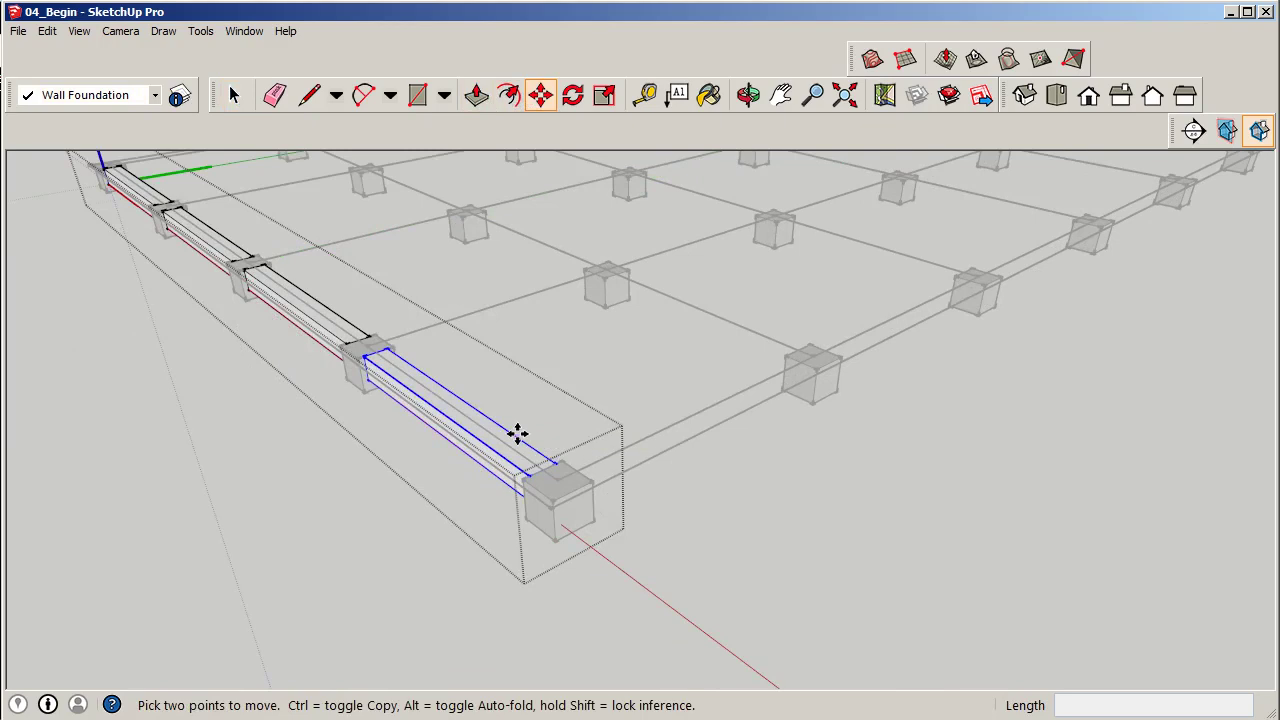
{"action": "left_click", "coordinate": [517, 433]}
{"action": "key", "text": "ctrl"}
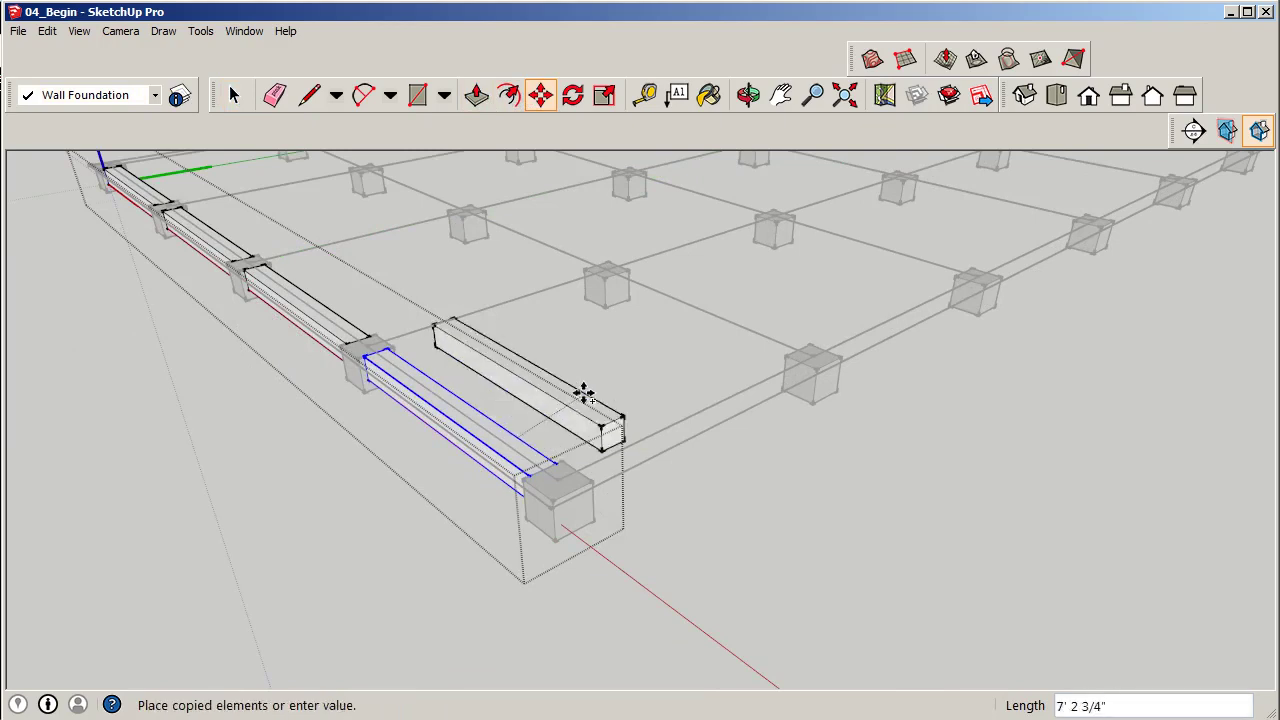
{"action": "left_click", "coordinate": [645, 375]}
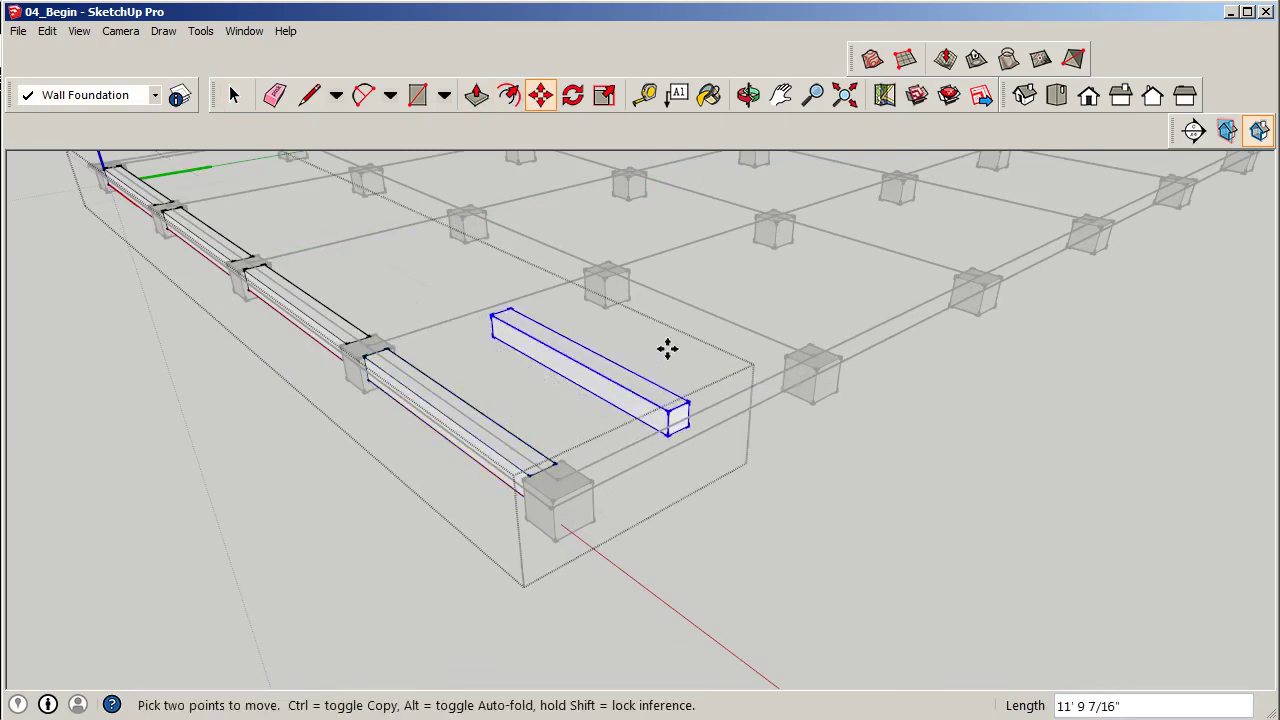
Rotate the copied wall foundation segment 90 degrees about its middle so it runs parallel to the green axis.
{"action": "left_click", "coordinate": [574, 103]}
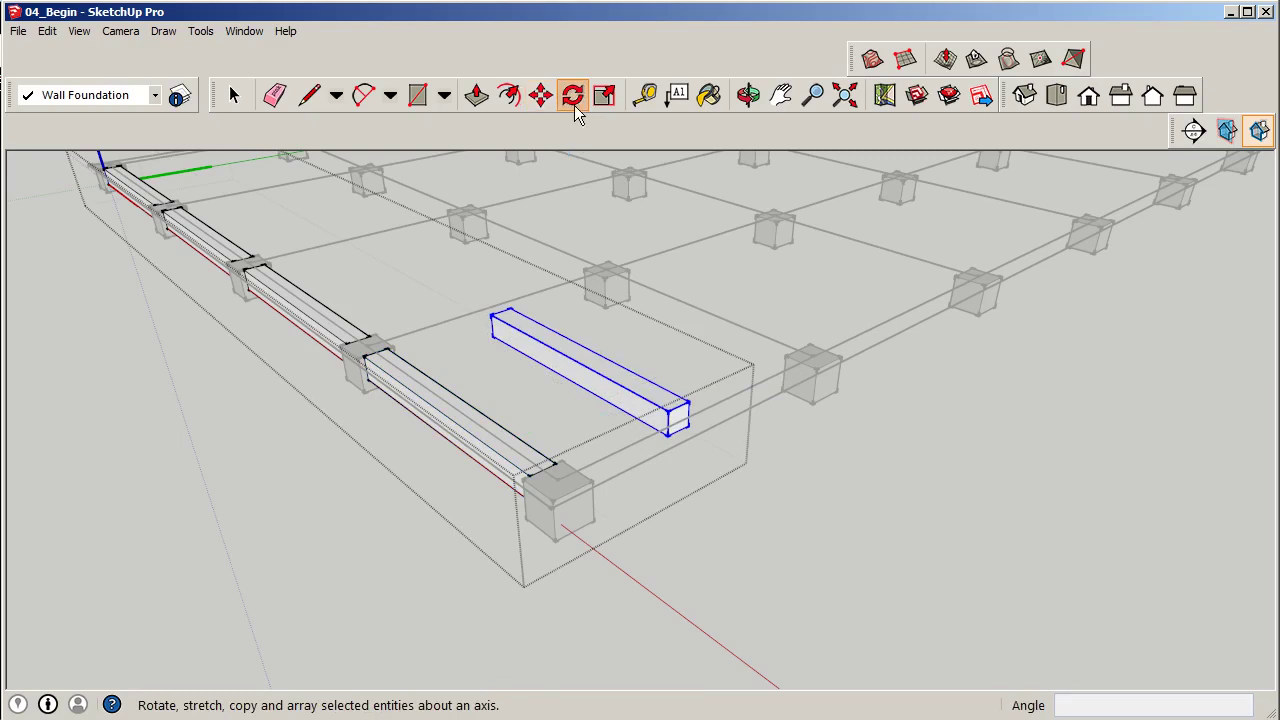
{"action": "left_click", "coordinate": [592, 369]}
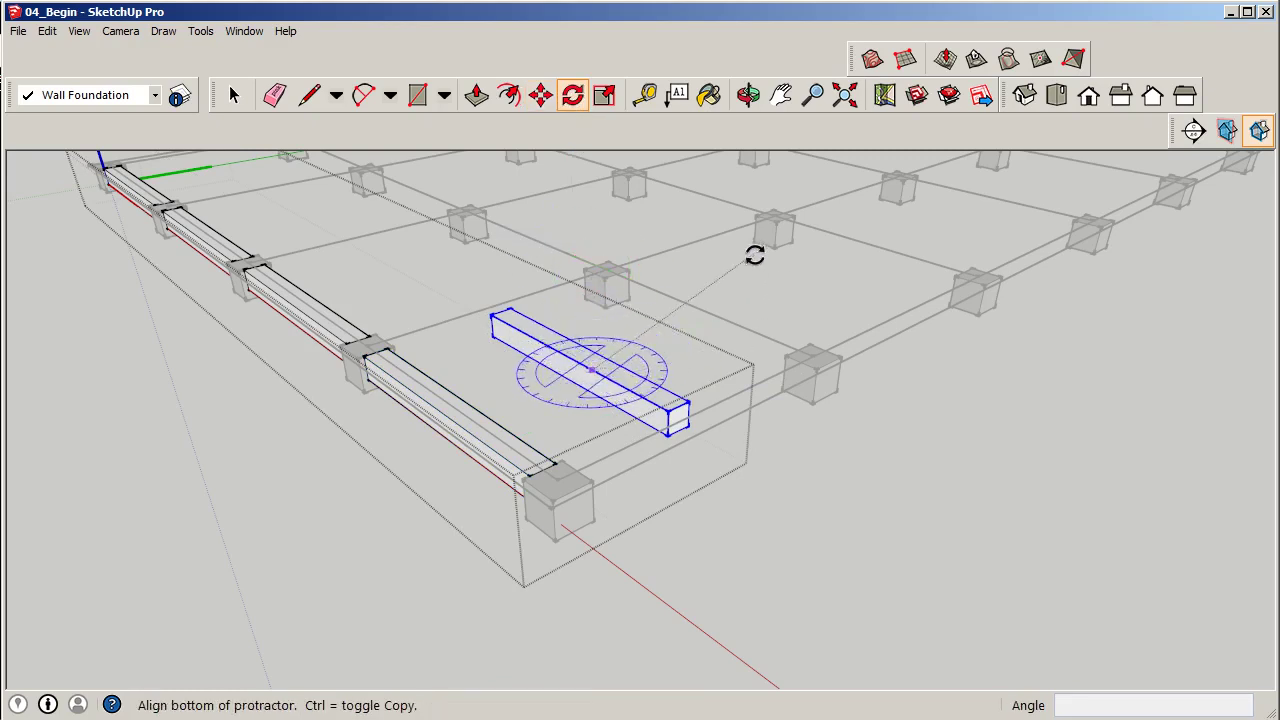
{"action": "left_click", "coordinate": [875, 532]}
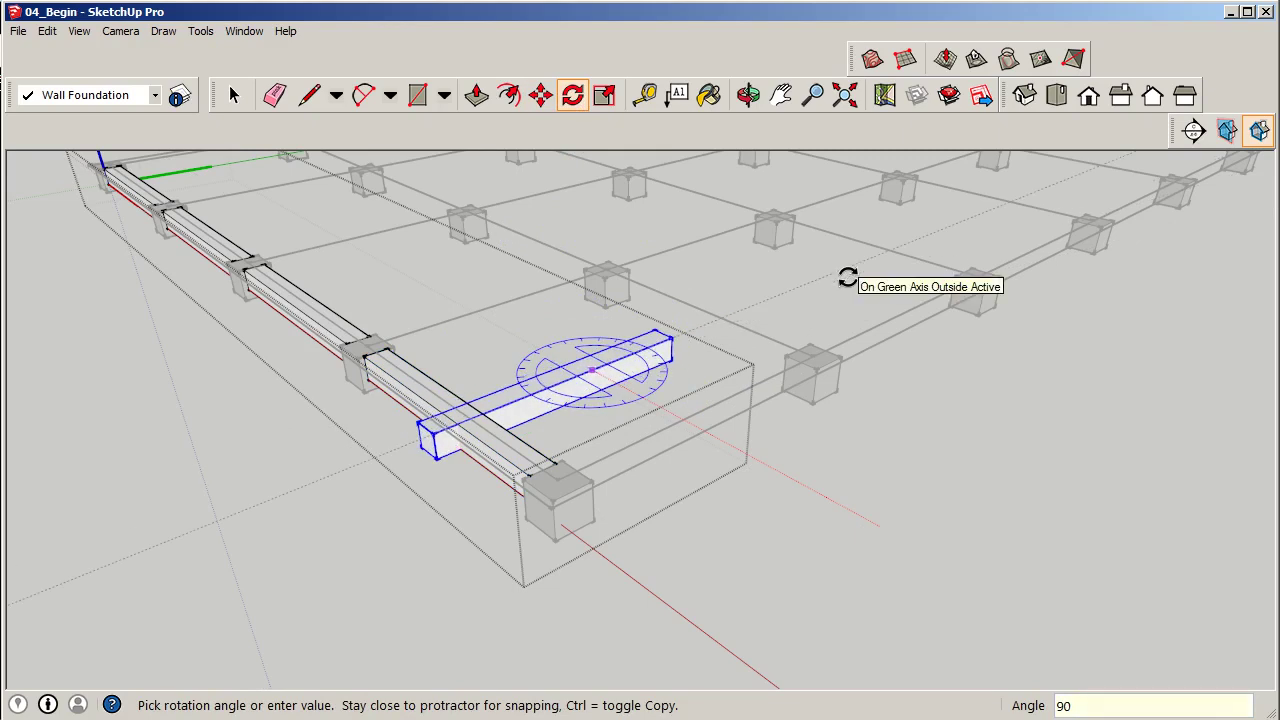
{"action": "left_click", "coordinate": [847, 278]}
Move the rotated segment into the gap between the near corner footing and the next long-side footing, and close the component.
{"action": "left_click", "coordinate": [540, 95]}
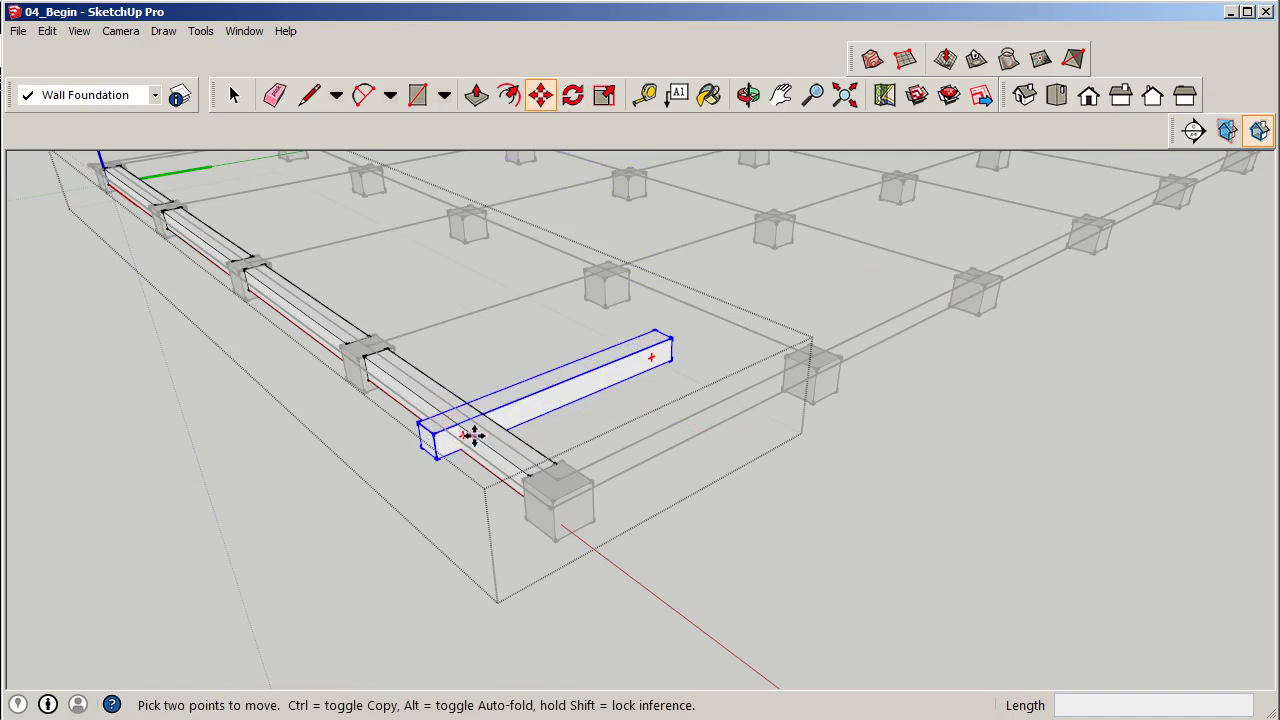
{"action": "scroll", "coordinate": [670, 338], "scroll_direction": "up", "scroll_amount": 4}
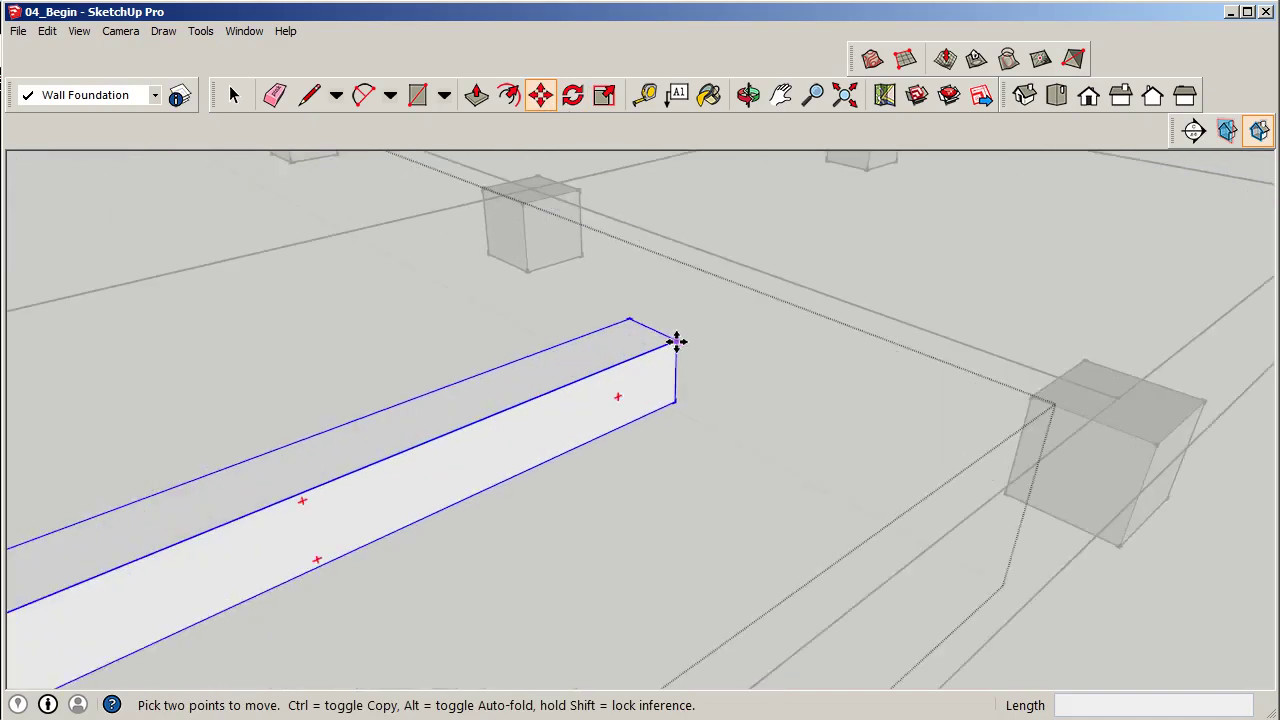
{"action": "left_click", "coordinate": [674, 340]}
{"action": "scroll", "coordinate": [517, 385], "scroll_direction": "down", "scroll_amount": 3}
{"action": "scroll", "coordinate": [1007, 447], "scroll_direction": "up", "scroll_amount": 2}
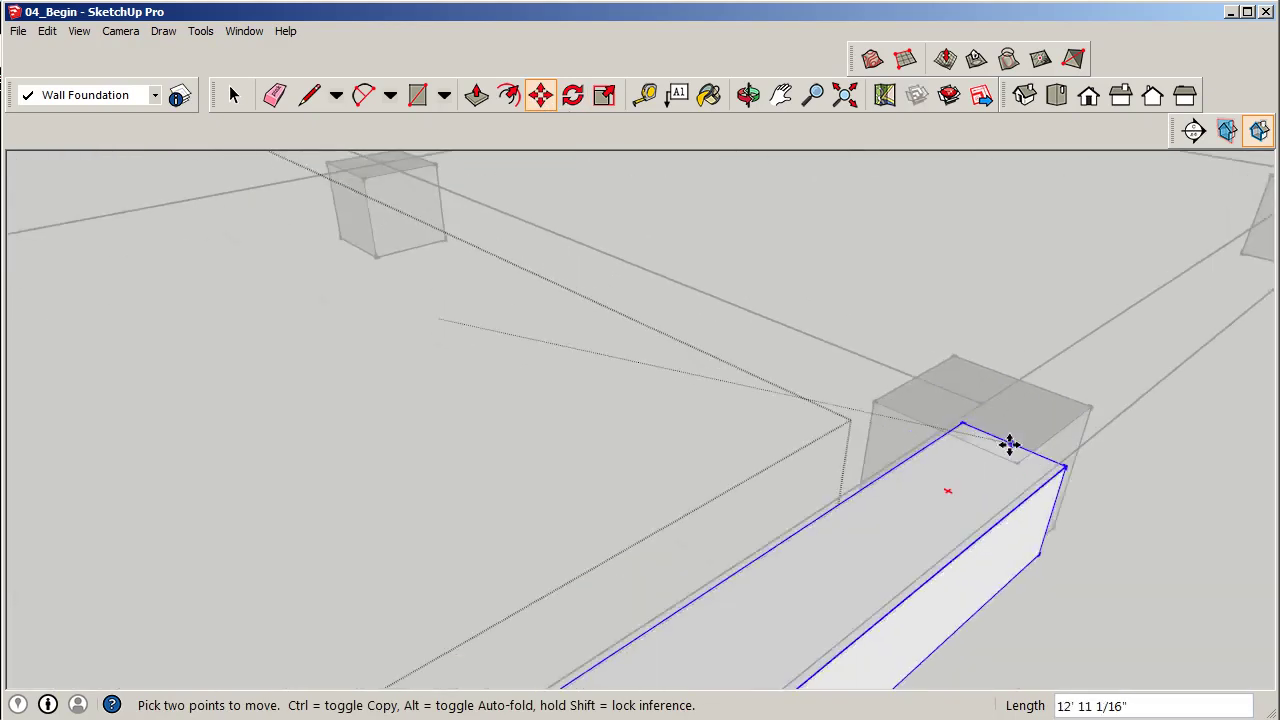
{"action": "scroll", "coordinate": [1007, 447], "scroll_direction": "up", "scroll_amount": 2}
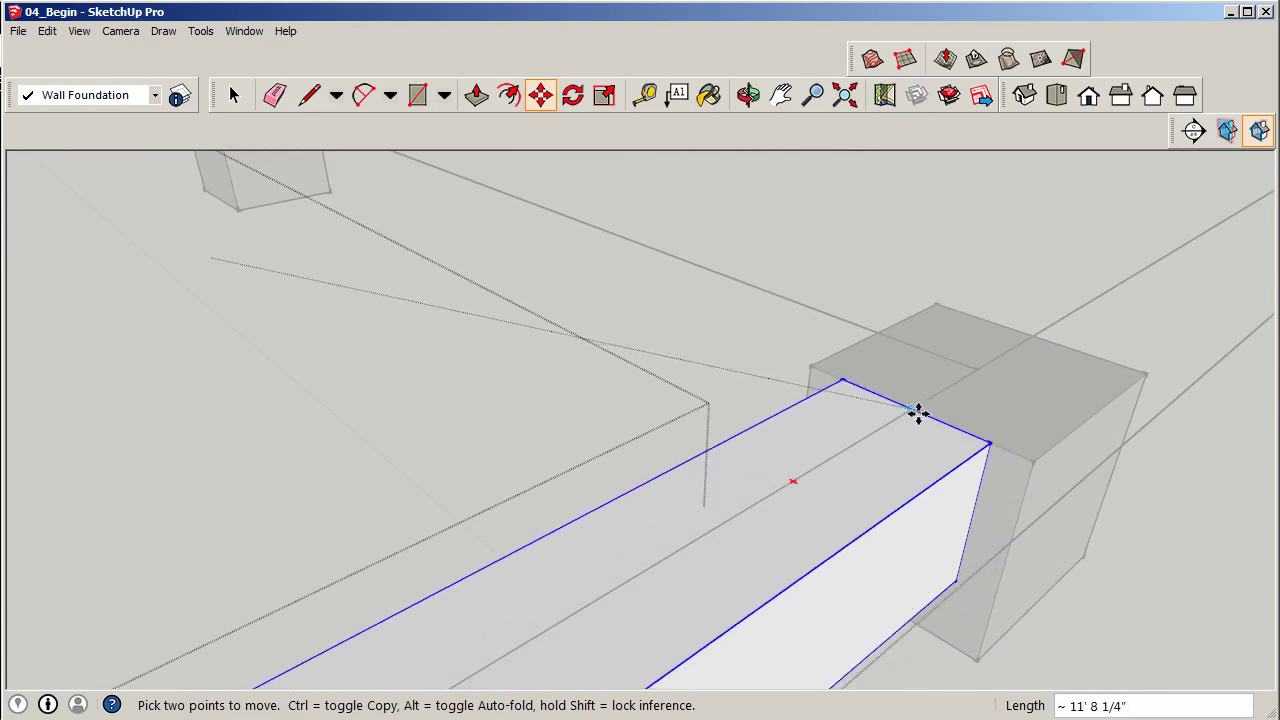
{"action": "scroll", "coordinate": [914, 409], "scroll_direction": "down", "scroll_amount": 1}
{"action": "left_click", "coordinate": [940, 412]}
{"action": "scroll", "coordinate": [966, 417], "scroll_direction": "down", "scroll_amount": 5}
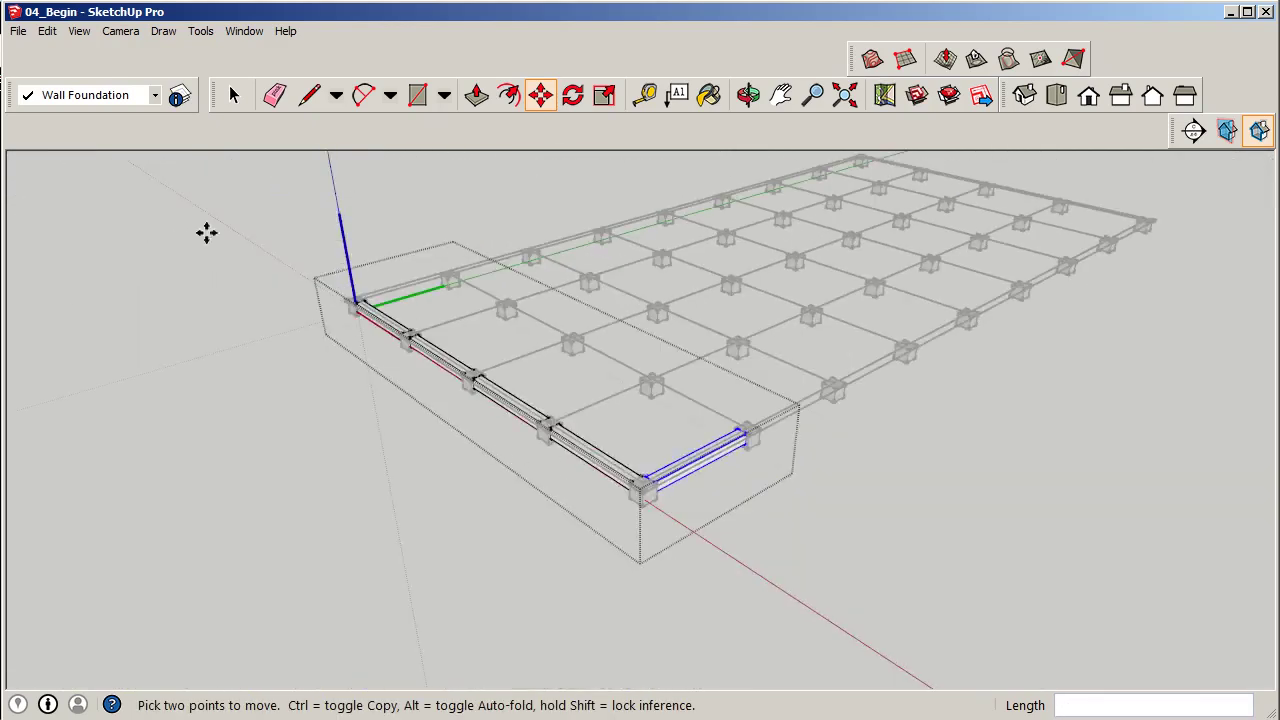
{"action": "left_click", "coordinate": [232, 96]}
{"action": "left_click", "coordinate": [322, 433]}
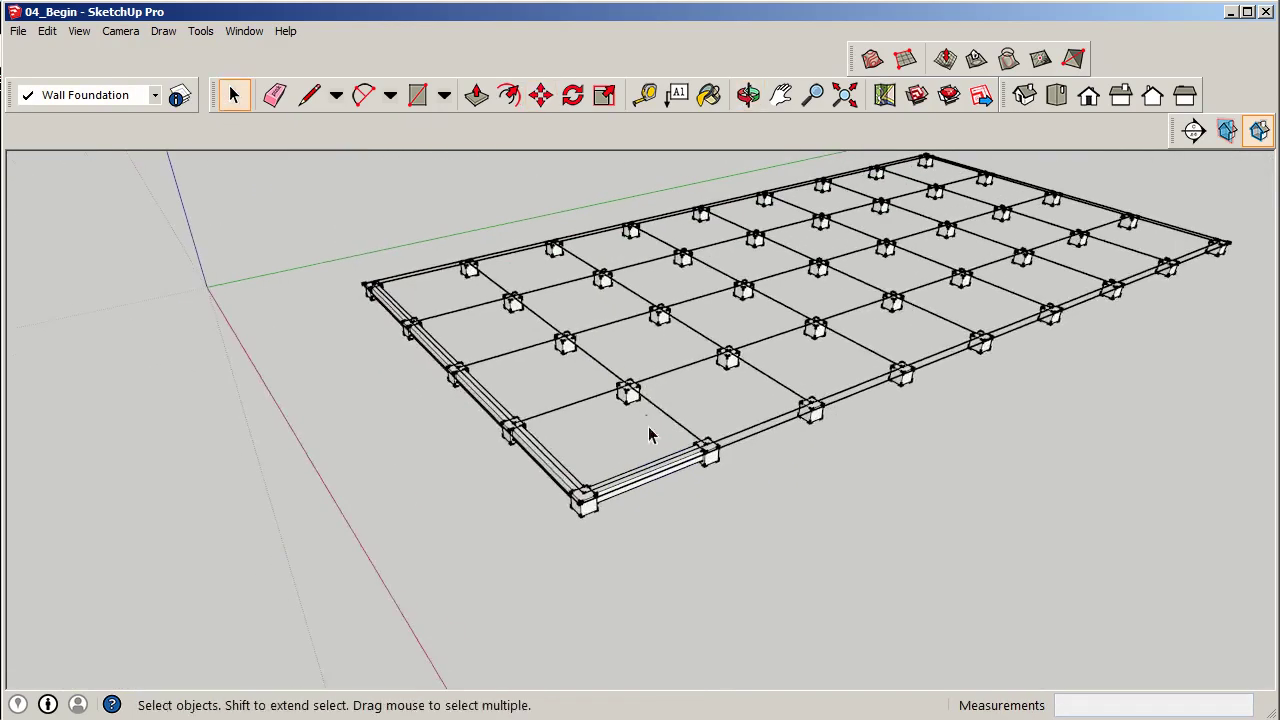
Inside the All wall foundations component, copy the long-side foundation segment 25' into the second bay from the near corner.
{"action": "scroll", "coordinate": [675, 474], "scroll_direction": "up", "scroll_amount": 3}
{"action": "scroll", "coordinate": [539, 506], "scroll_direction": "down", "scroll_amount": 2}
{"action": "scroll", "coordinate": [444, 503], "scroll_direction": "up", "scroll_amount": 3}
{"action": "left_click", "coordinate": [444, 505]}
{"action": "double_click", "coordinate": [557, 461]}
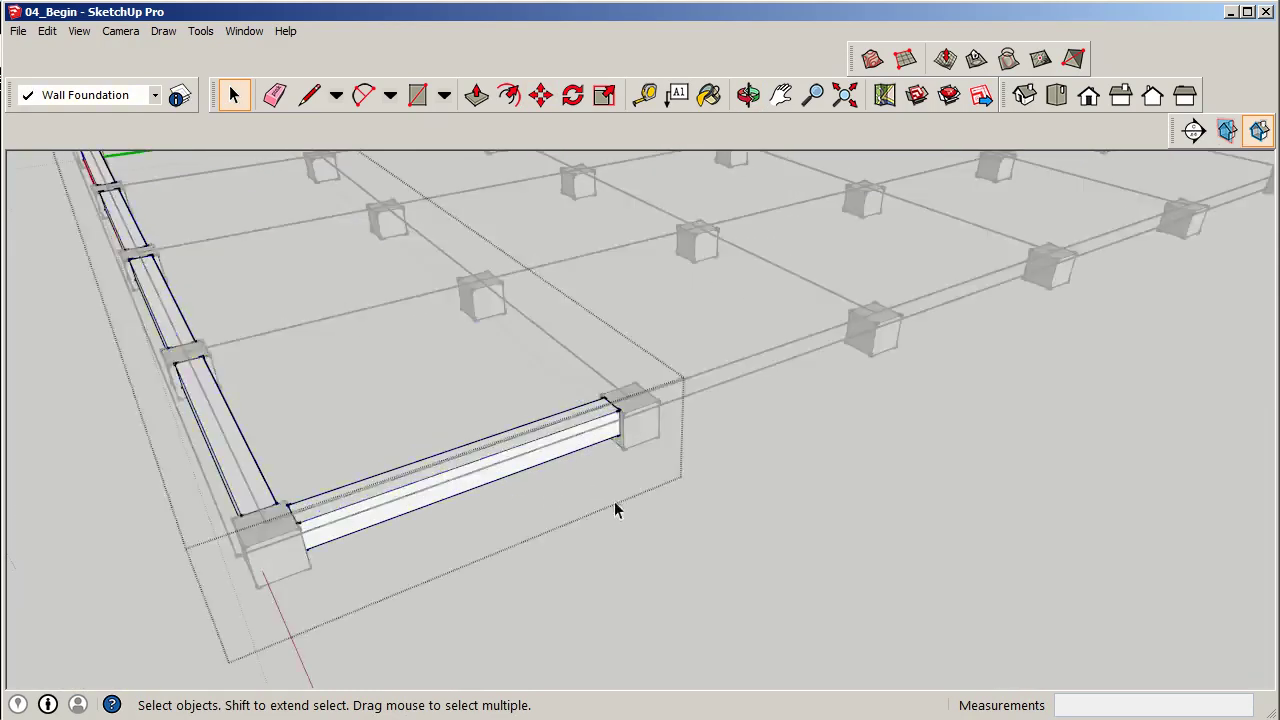
{"action": "left_click", "coordinate": [575, 437]}
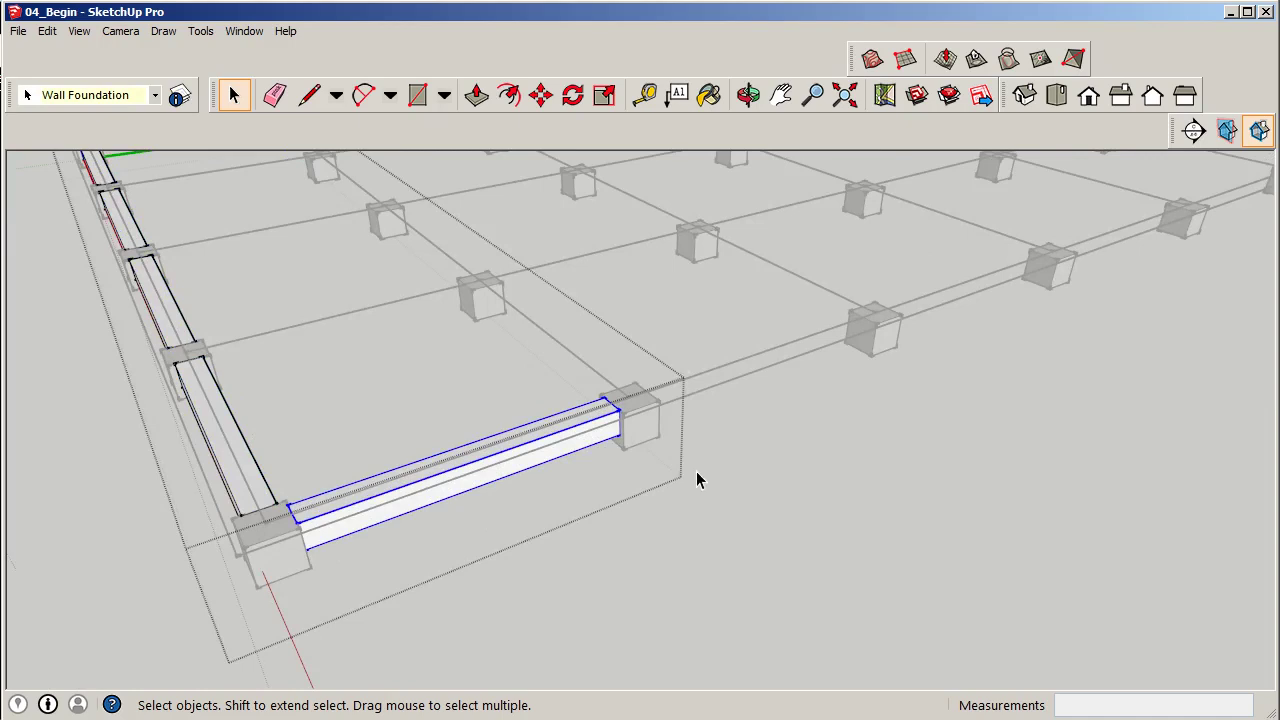
{"action": "left_click", "coordinate": [541, 100]}
{"action": "scroll", "coordinate": [630, 415], "scroll_direction": "up", "scroll_amount": 5}
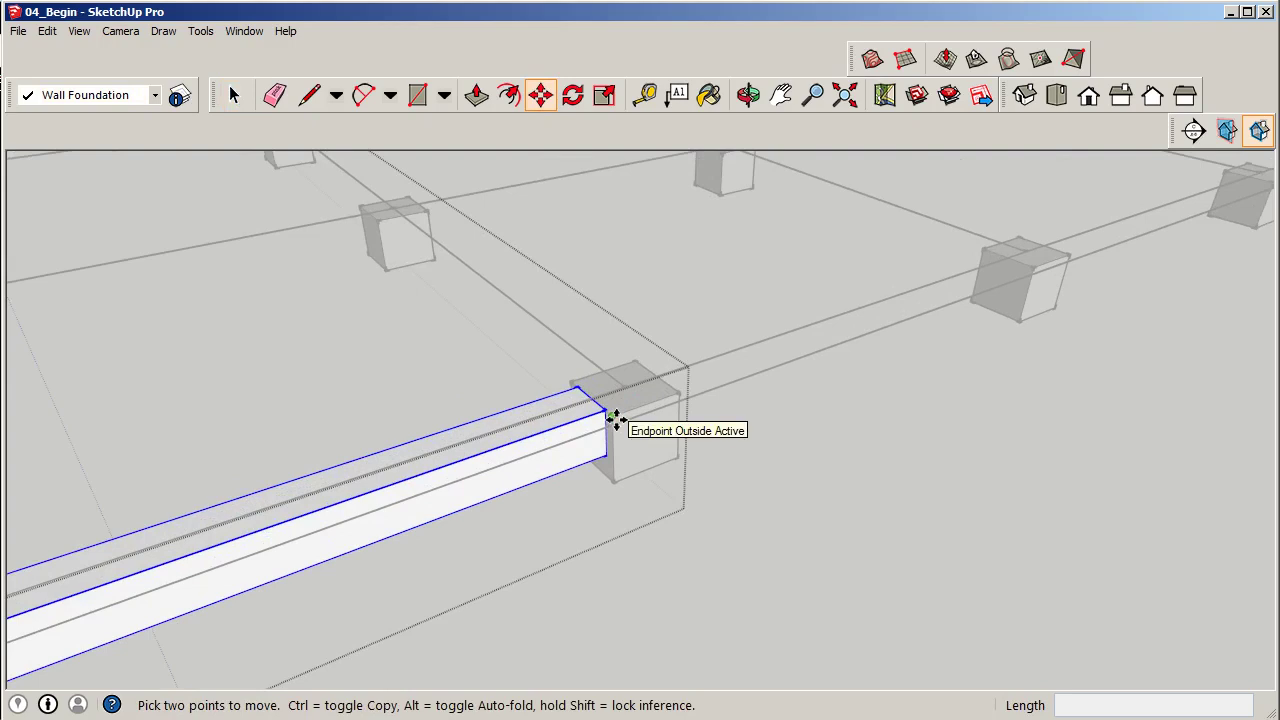
{"action": "left_click", "coordinate": [615, 420]}
{"action": "key", "text": "ctrl"}
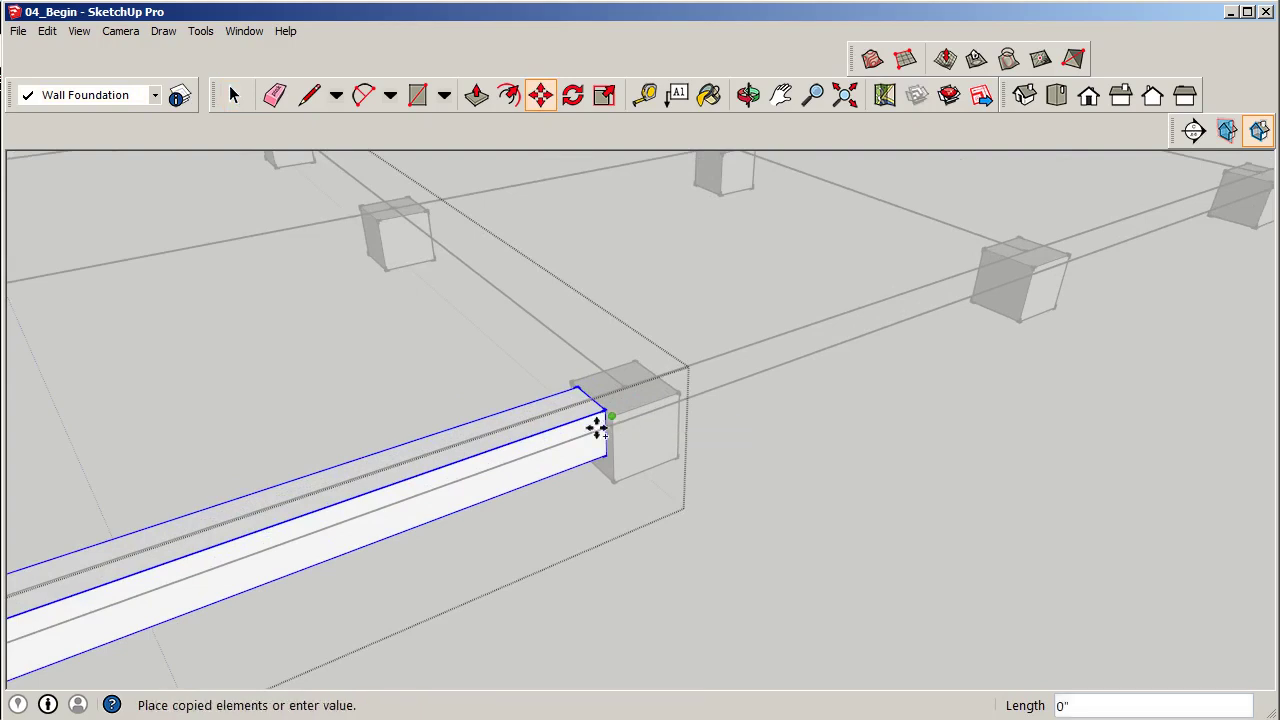
{"action": "scroll", "coordinate": [937, 343], "scroll_direction": "down", "scroll_amount": 4}
{"action": "scroll", "coordinate": [920, 314], "scroll_direction": "up", "scroll_amount": 4}
{"action": "type", "text": "25'"}
{"action": "key", "text": "Return"}
Copy the second-bay foundation segment 25' along the long side into the third bay.
{"action": "scroll", "coordinate": [632, 419], "scroll_direction": "down", "scroll_amount": 3}
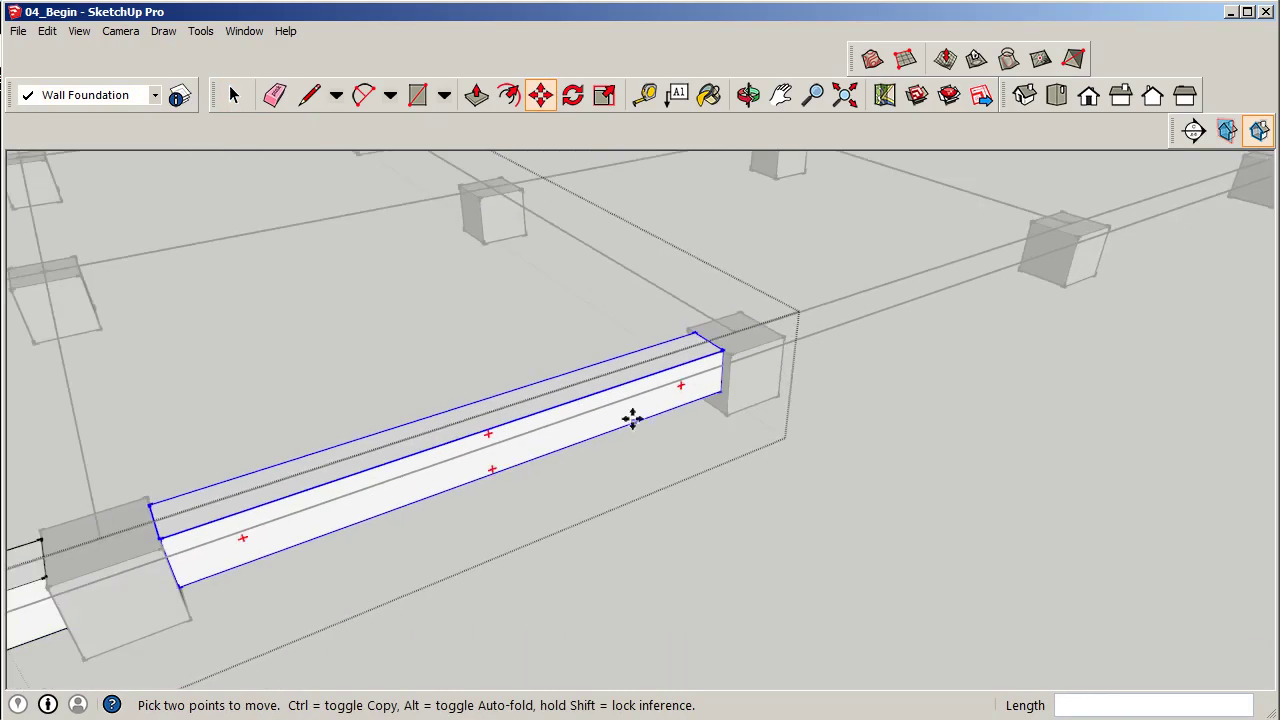
{"action": "left_click", "coordinate": [735, 357]}
{"action": "type", "text": "25'"}
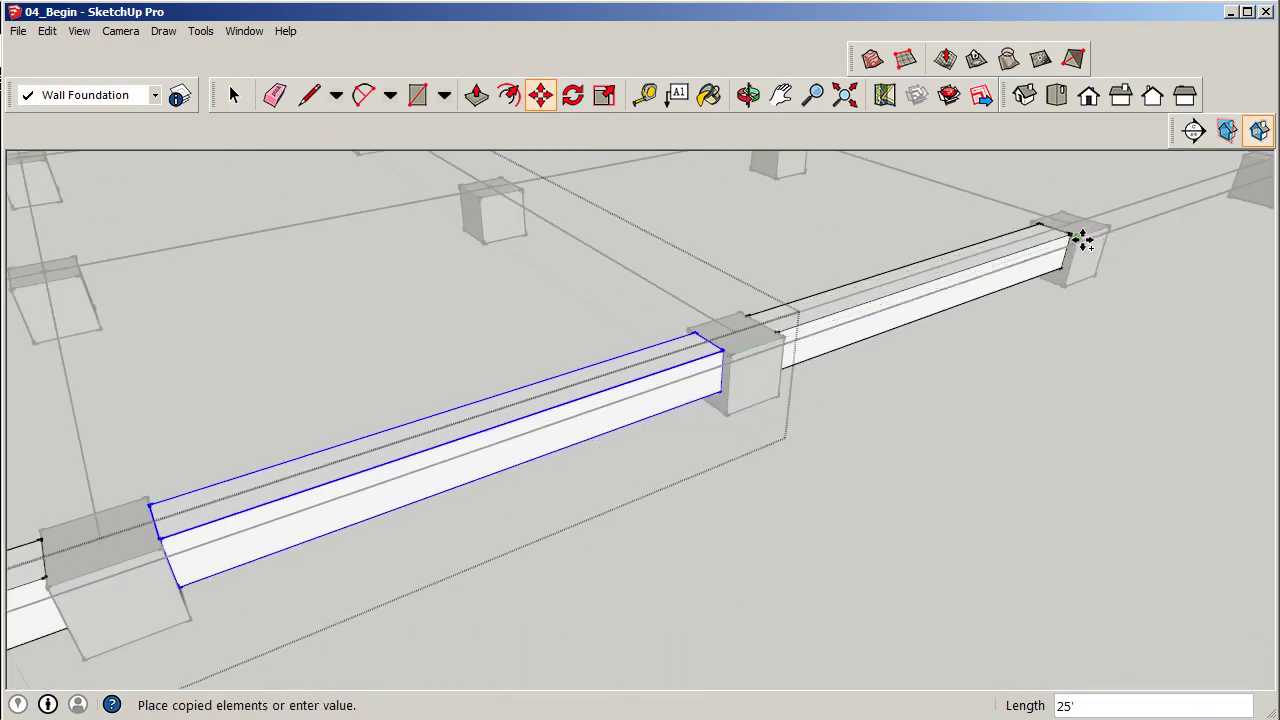
{"action": "key", "text": "Return"}
Copy the third-bay foundation segment 25' along the long side into the fourth bay.
{"action": "scroll", "coordinate": [820, 460], "scroll_direction": "down", "scroll_amount": 3}
{"action": "scroll", "coordinate": [792, 399], "scroll_direction": "up", "scroll_amount": 5}
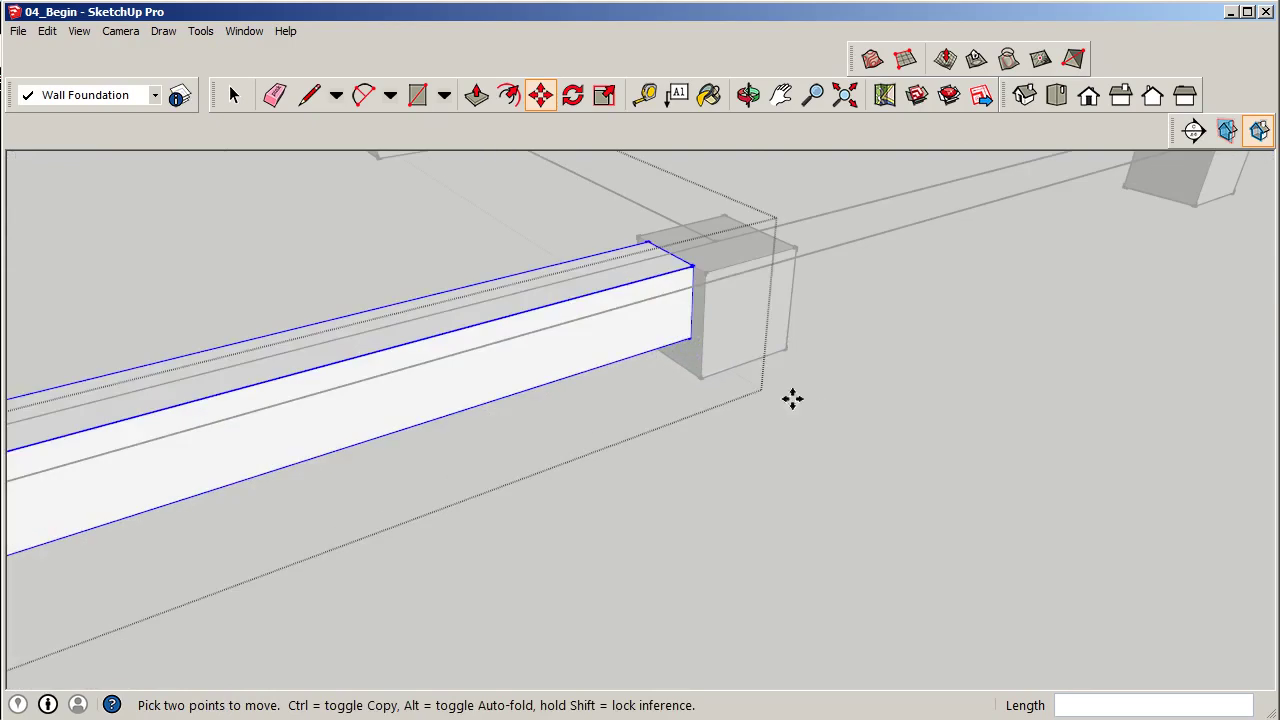
{"action": "left_click", "coordinate": [707, 272]}
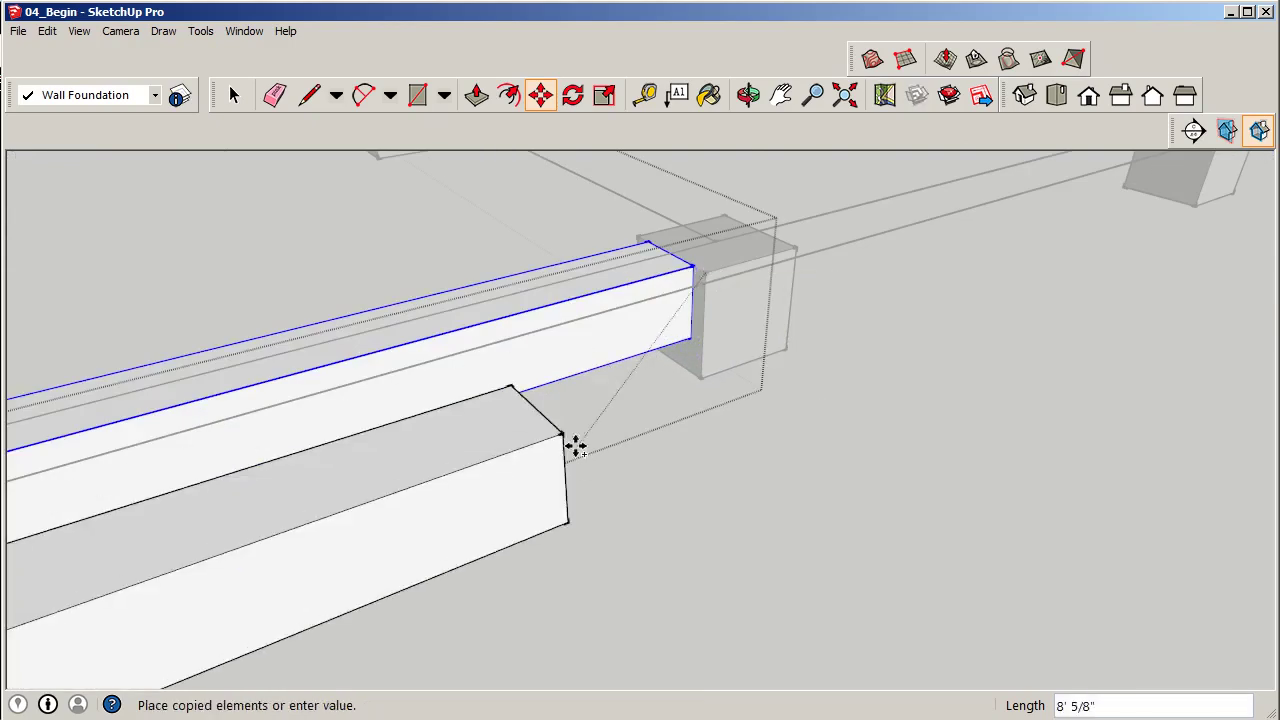
{"action": "scroll", "coordinate": [620, 380], "scroll_direction": "down", "scroll_amount": 3}
{"action": "scroll", "coordinate": [886, 294], "scroll_direction": "up", "scroll_amount": 3}
{"action": "type", "text": "25'"}
{"action": "key", "text": "Return"}
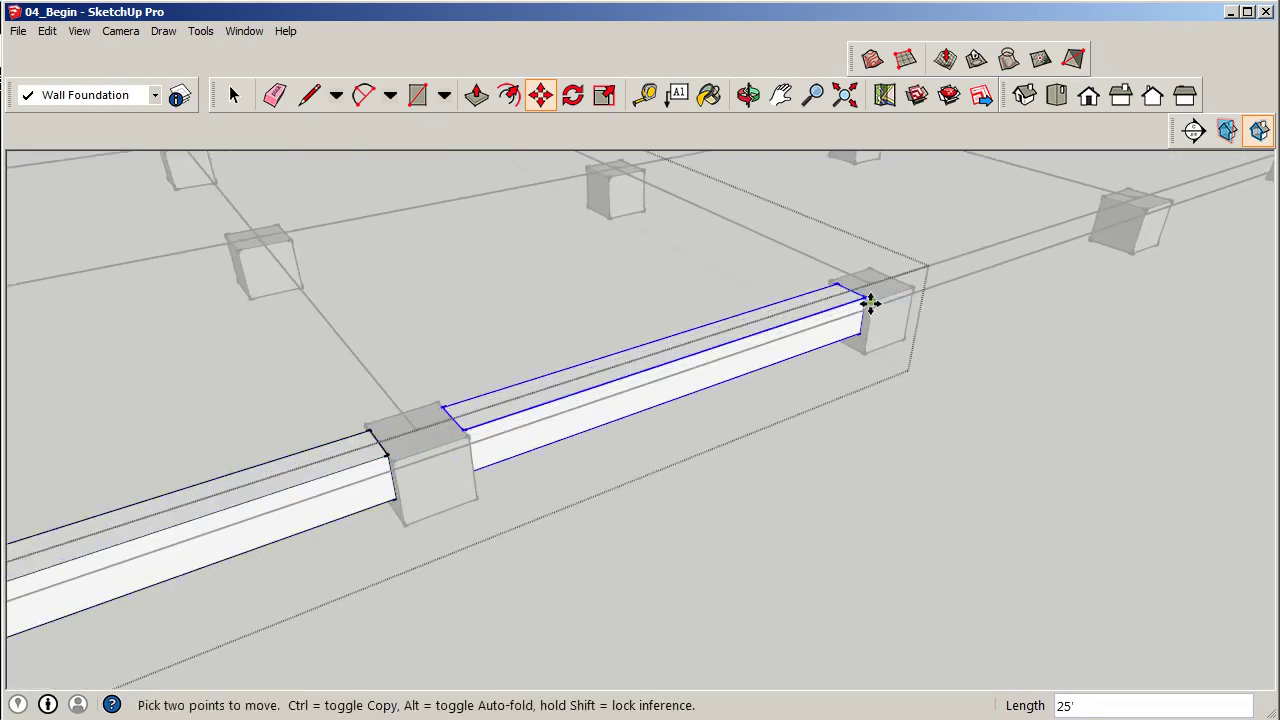
Copy the fourth-bay foundation segment 25' along the long side into the fifth bay.
{"action": "left_click", "coordinate": [879, 301]}
{"action": "scroll", "coordinate": [880, 300], "scroll_direction": "down", "scroll_amount": 3}
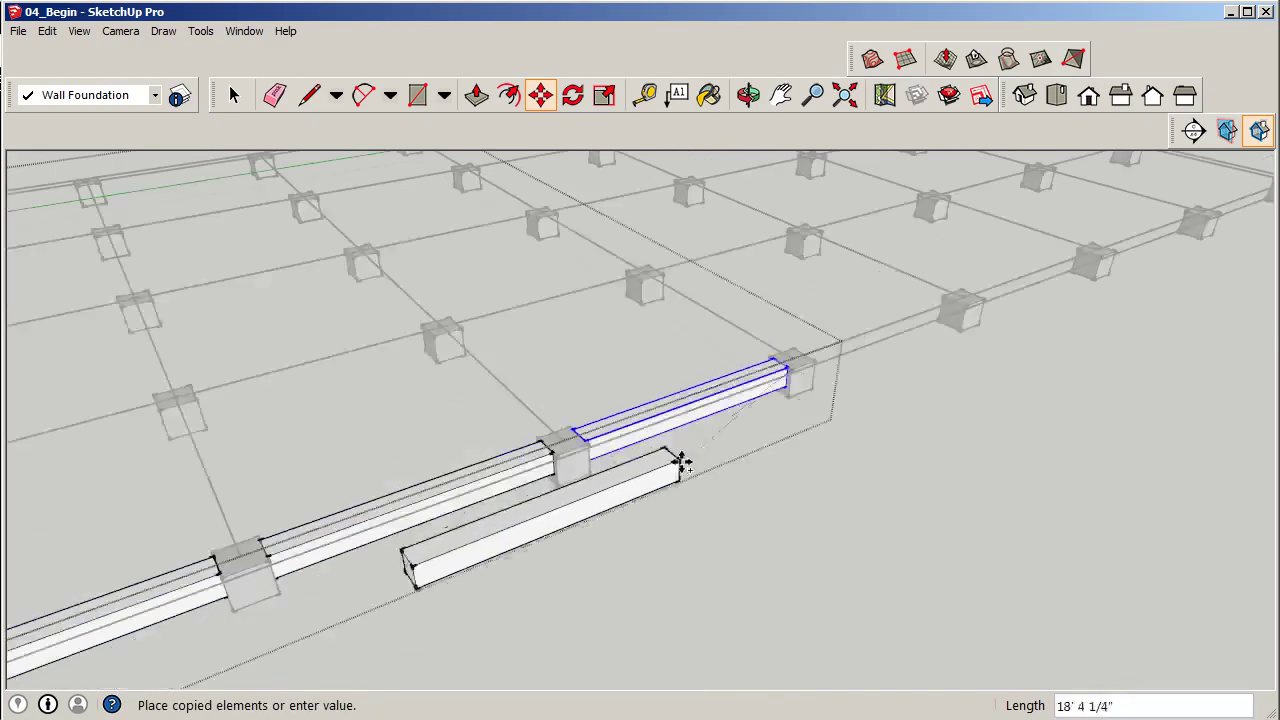
{"action": "scroll", "coordinate": [906, 371], "scroll_direction": "up", "scroll_amount": 2}
{"action": "scroll", "coordinate": [1000, 300], "scroll_direction": "up", "scroll_amount": 2}
{"action": "type", "text": "25'"}
{"action": "key", "text": "Return"}
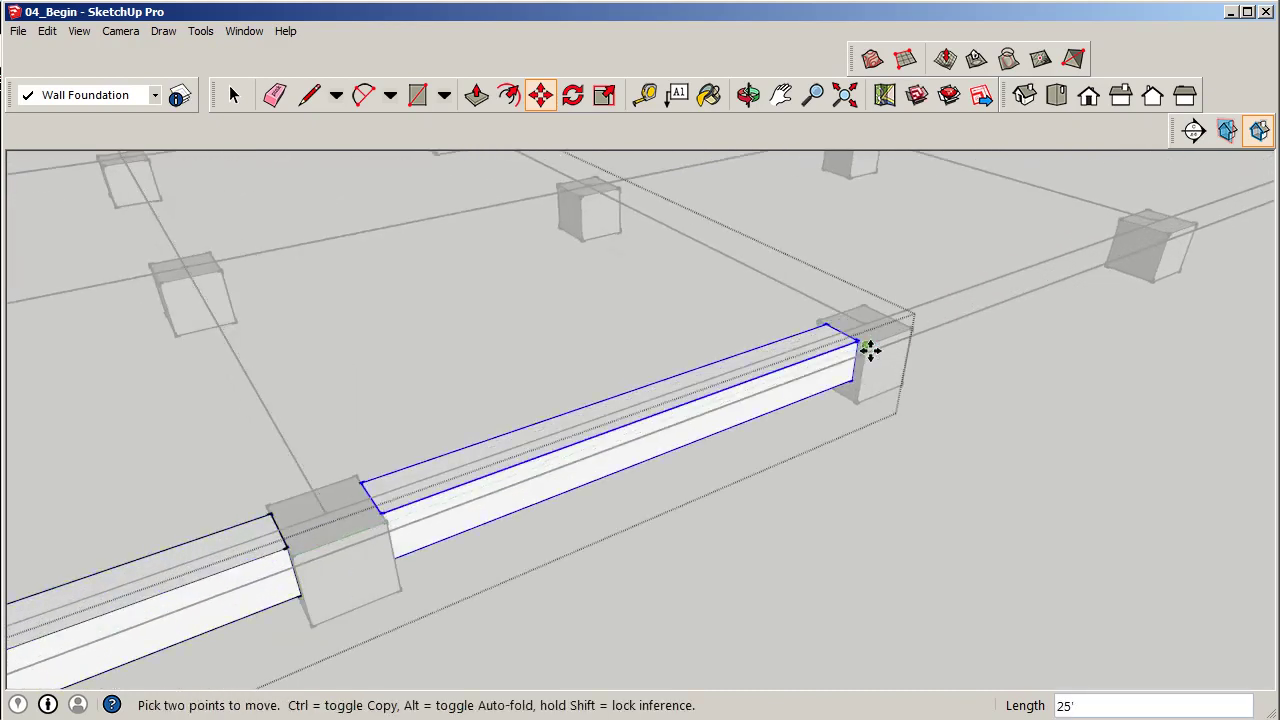
Copy the fifth-bay foundation segment 25' along the long side into the sixth bay.
{"action": "left_click", "coordinate": [867, 349]}
{"action": "scroll", "coordinate": [1005, 336], "scroll_direction": "down", "scroll_amount": 3}
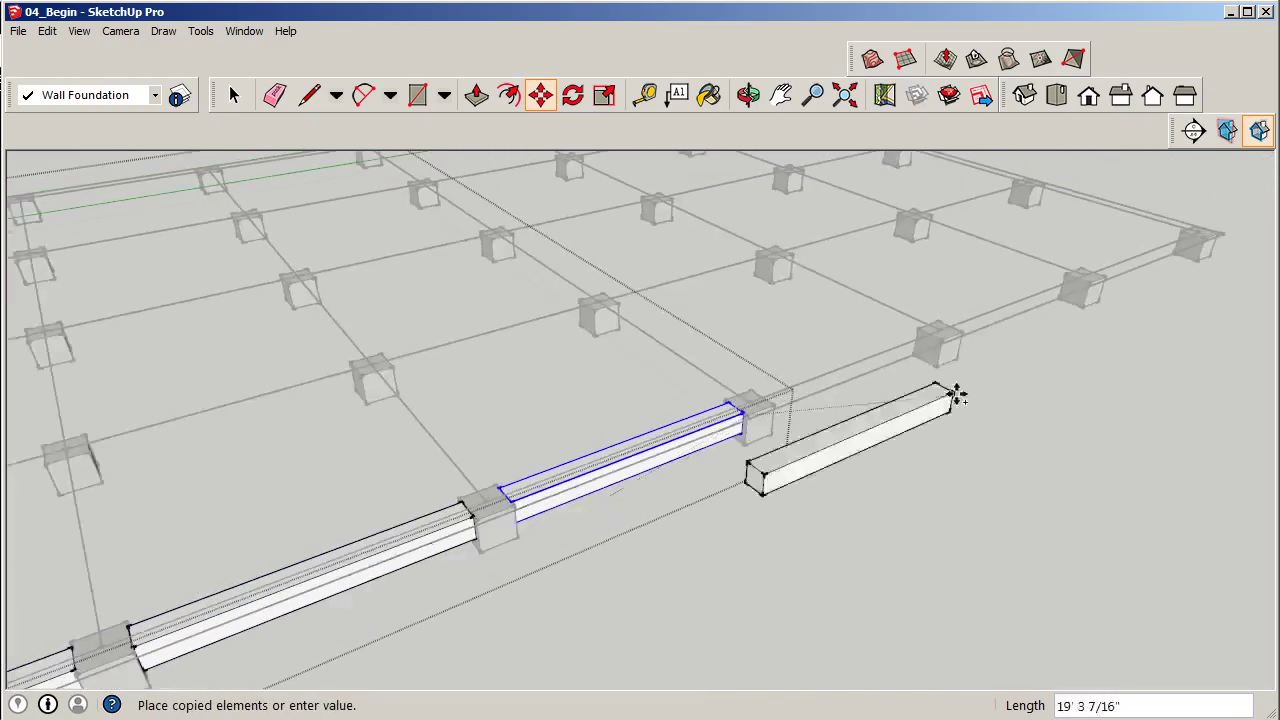
{"action": "scroll", "coordinate": [948, 348], "scroll_direction": "up", "scroll_amount": 2}
{"action": "left_click", "coordinate": [893, 345]}
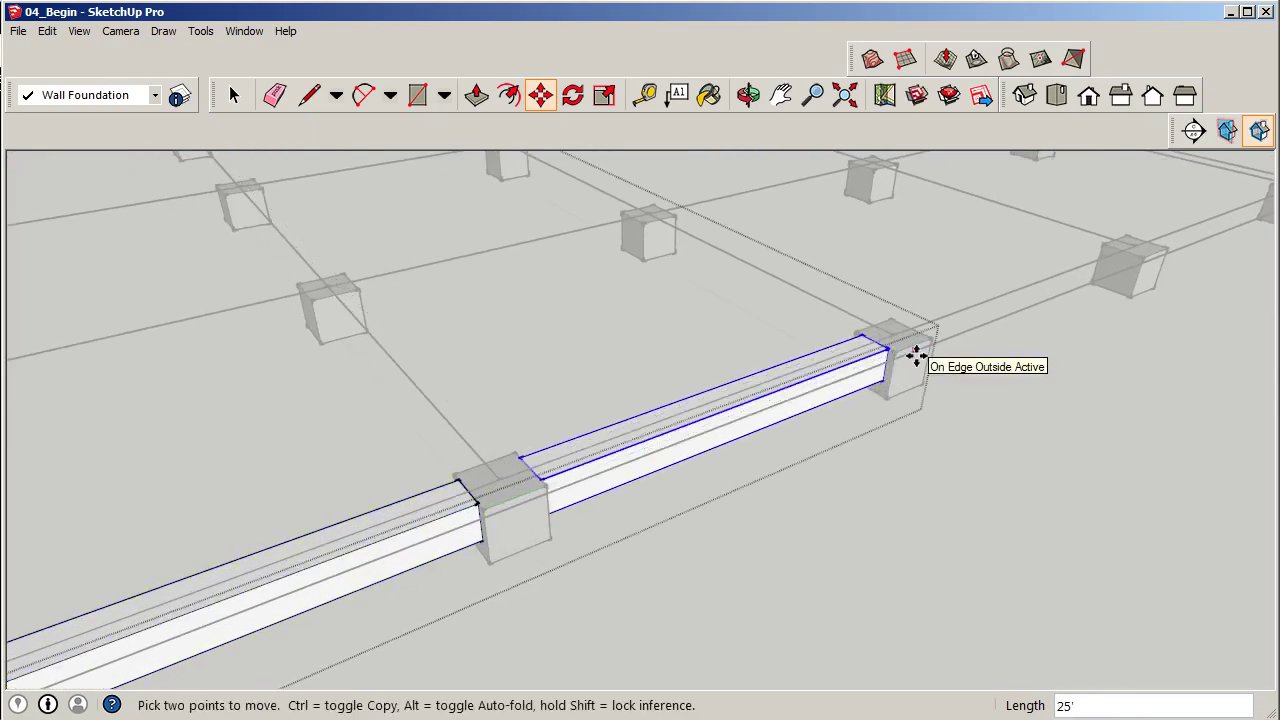
Copy the sixth-bay foundation segment into the seventh bay, using matching corners of the adjacent footings as reference points.
{"action": "scroll", "coordinate": [910, 358], "scroll_direction": "up", "scroll_amount": 1}
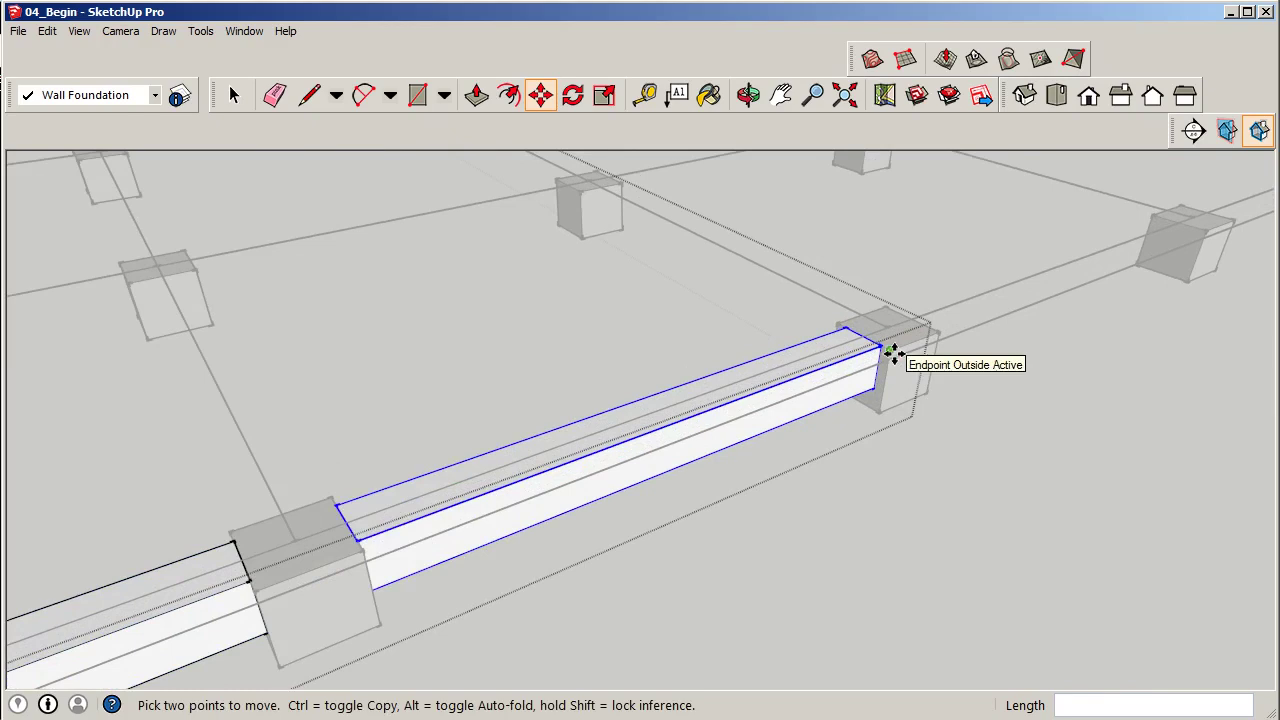
{"action": "key", "text": "ctrl"}
{"action": "left_click", "coordinate": [893, 352]}
{"action": "scroll", "coordinate": [636, 460], "scroll_direction": "down", "scroll_amount": 2}
{"action": "scroll", "coordinate": [1014, 294], "scroll_direction": "up", "scroll_amount": 3}
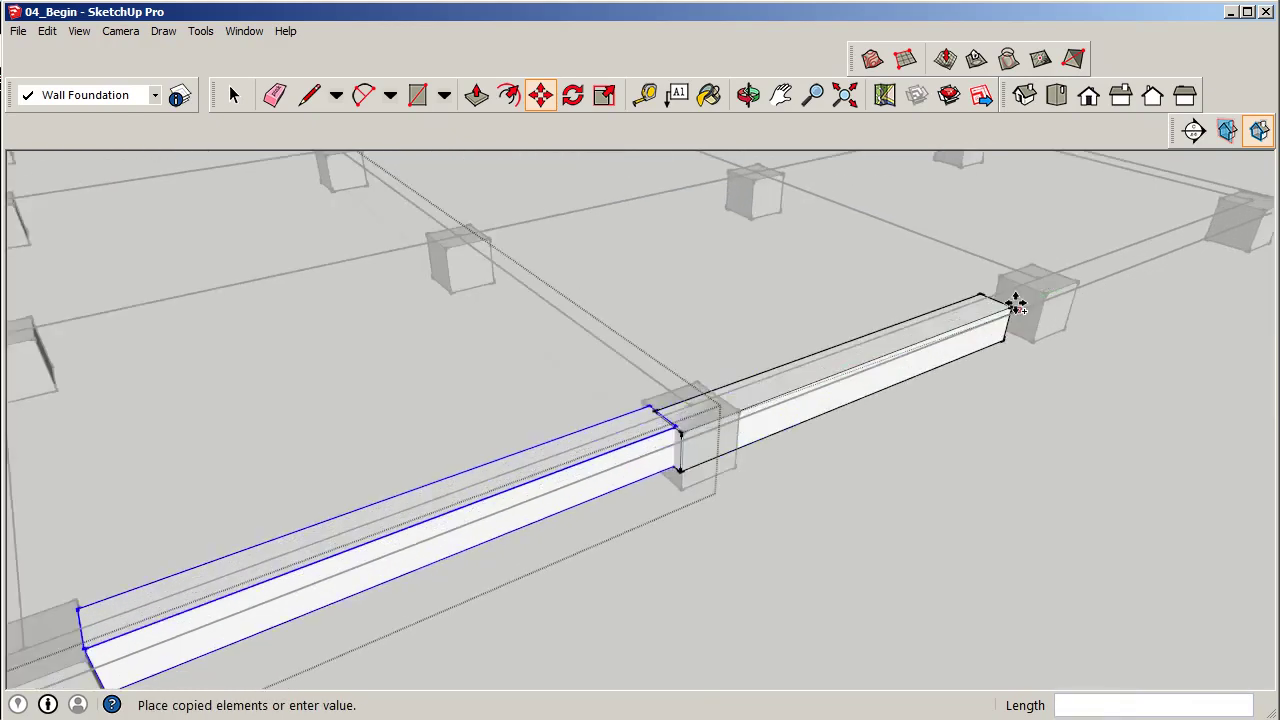
{"action": "left_click", "coordinate": [1058, 289]}
Copy the seventh-bay foundation segment into the last bay of the long side, aligned to the matching corner of the end footing.
{"action": "scroll", "coordinate": [746, 405], "scroll_direction": "down", "scroll_amount": 2}
{"action": "scroll", "coordinate": [979, 340], "scroll_direction": "up", "scroll_amount": 3}
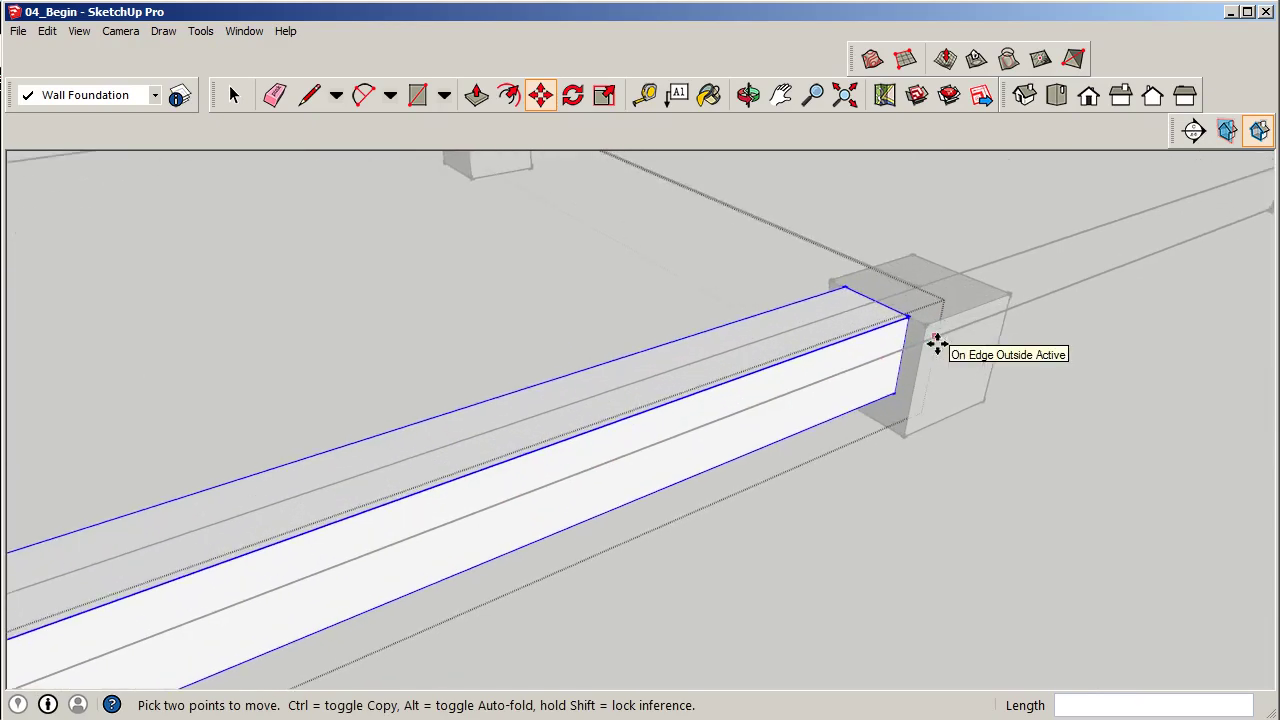
{"action": "left_click", "coordinate": [929, 323], "text": "ctrl"}
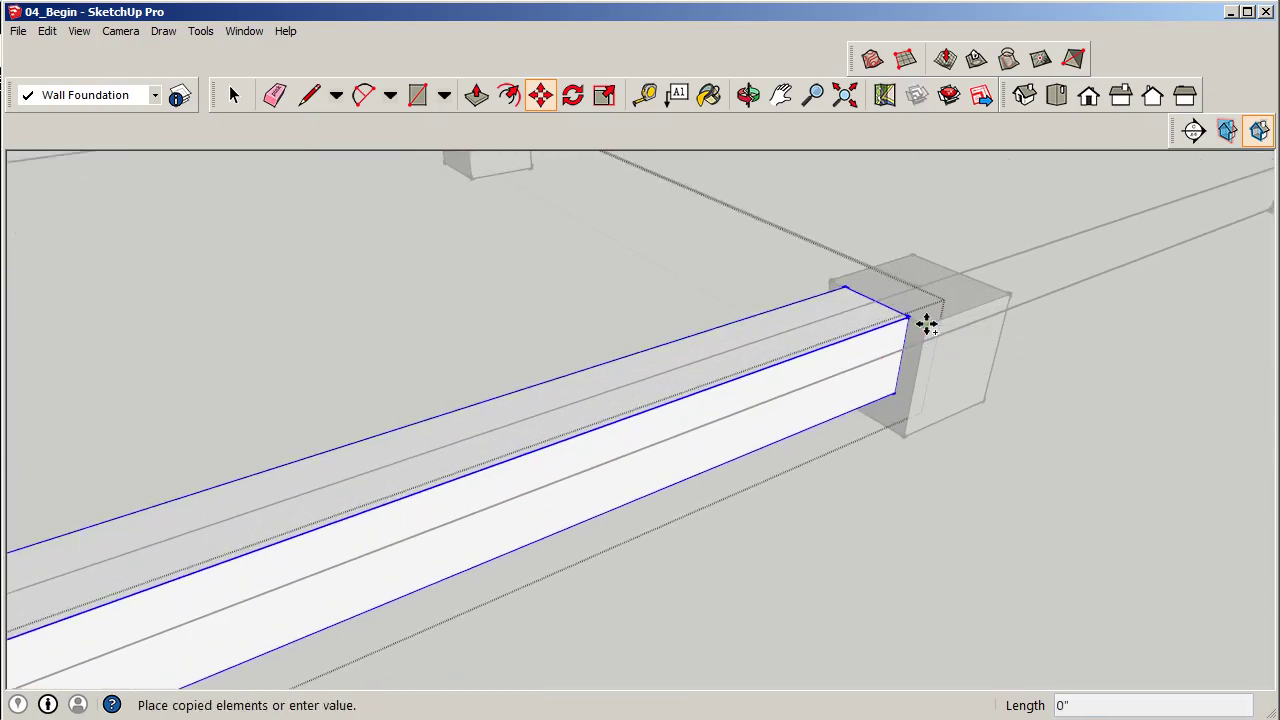
{"action": "scroll", "coordinate": [769, 419], "scroll_direction": "down", "scroll_amount": 3}
{"action": "scroll", "coordinate": [1040, 295], "scroll_direction": "up", "scroll_amount": 2}
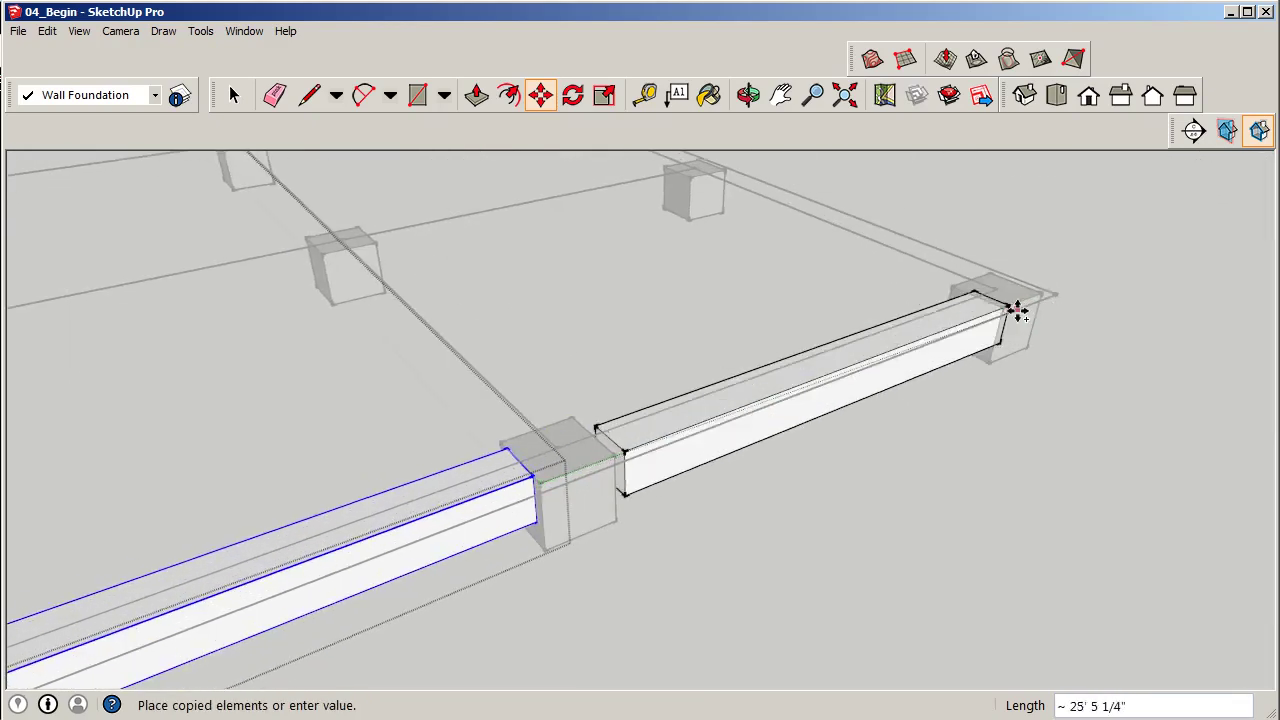
{"action": "left_click", "coordinate": [1007, 313]}
Copy all the long-side foundation segments 100' along the red axis to the opposite long side, using matching corners of the corner footings.
{"action": "scroll", "coordinate": [1043, 357], "scroll_direction": "down", "scroll_amount": 5}
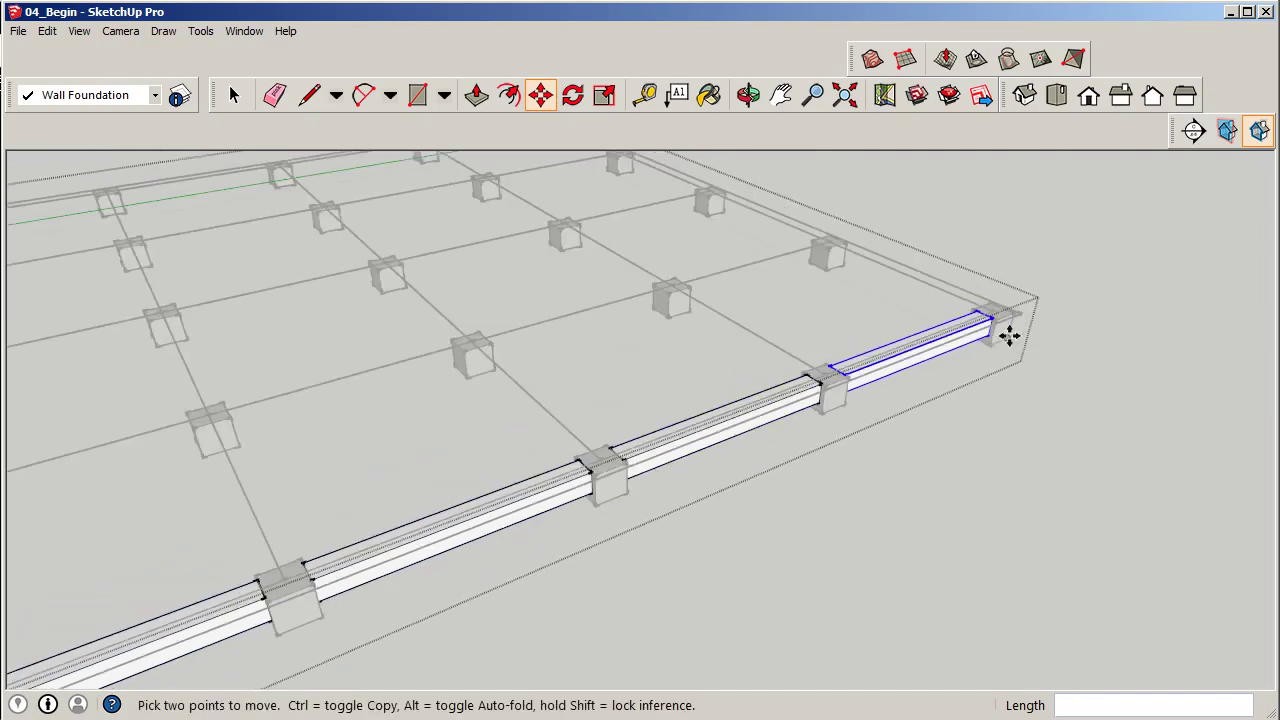
{"action": "scroll", "coordinate": [1022, 337], "scroll_direction": "down", "scroll_amount": 4}
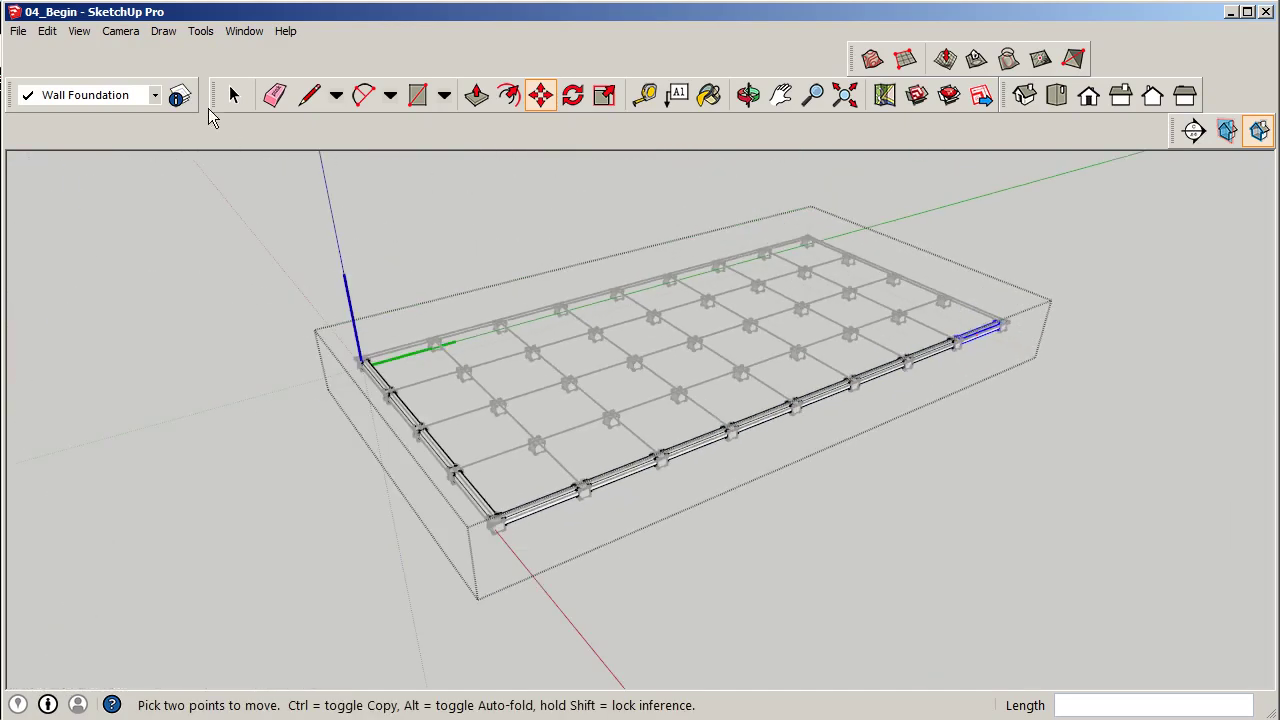
{"action": "left_click", "coordinate": [233, 95]}
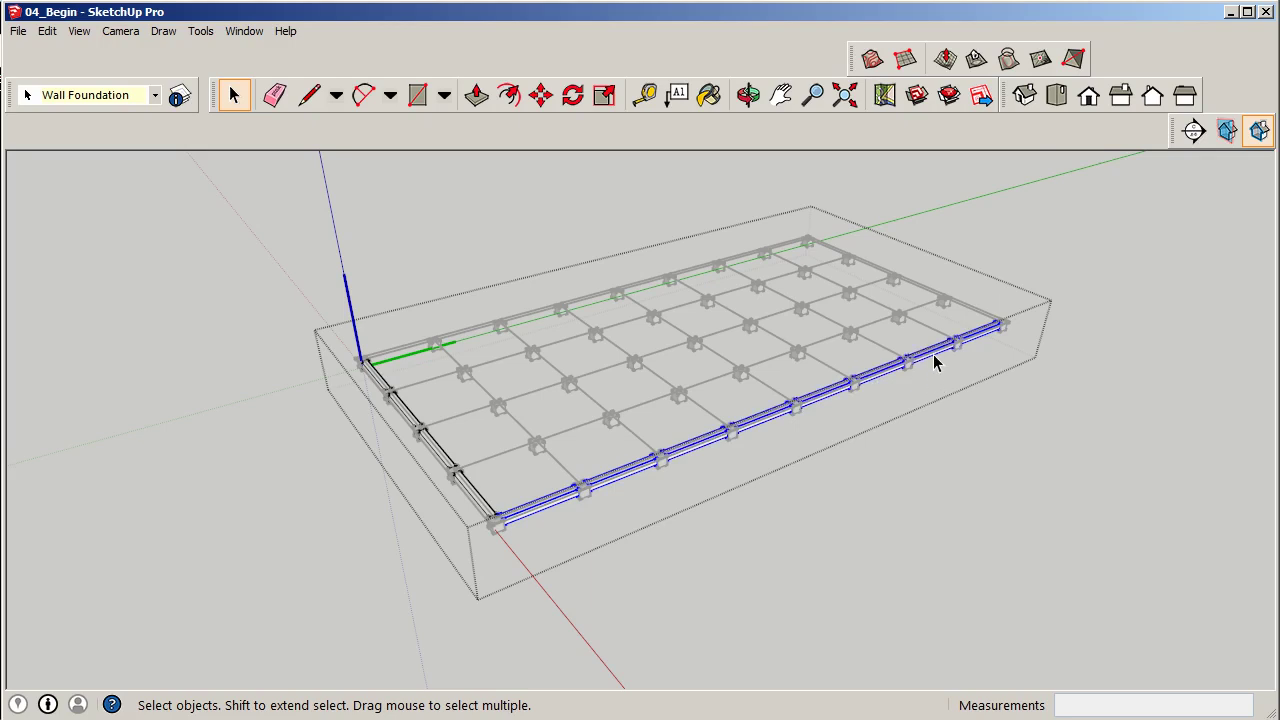
{"action": "left_click", "coordinate": [540, 95]}
{"action": "scroll", "coordinate": [1000, 294], "scroll_direction": "up", "scroll_amount": 5}
{"action": "scroll", "coordinate": [997, 330], "scroll_direction": "up", "scroll_amount": 2}
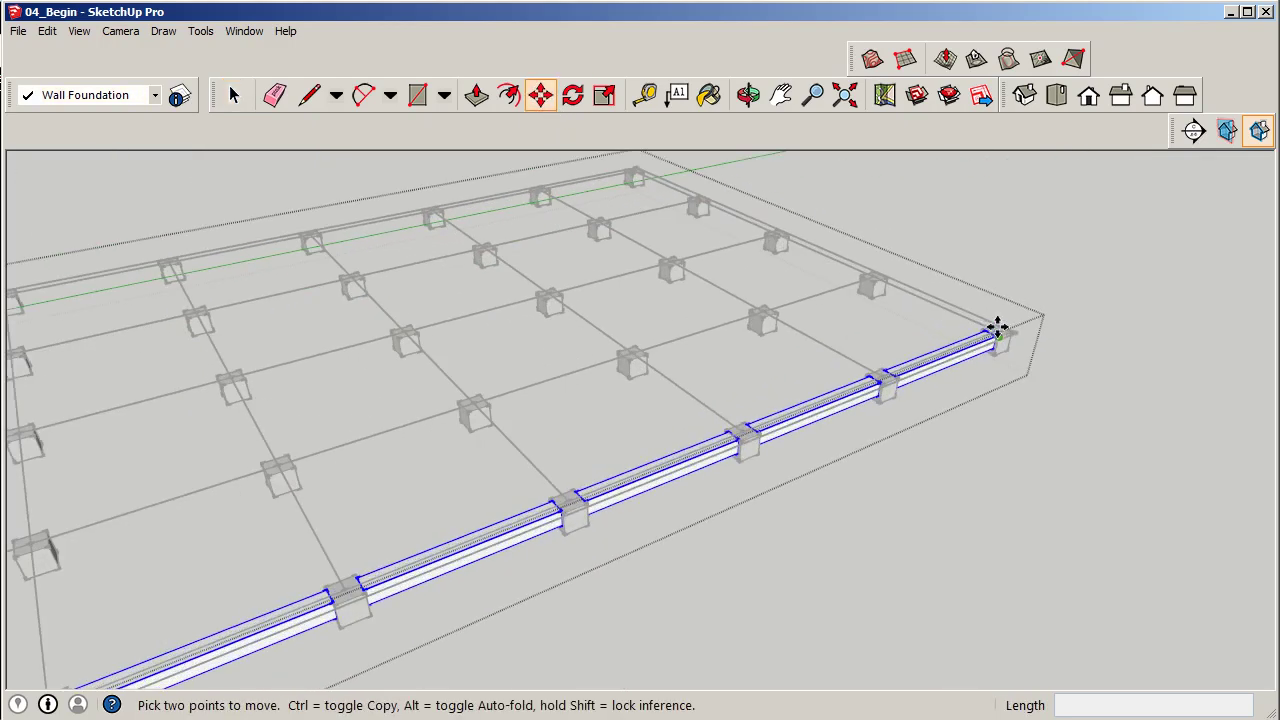
{"action": "middle_click_drag", "start_coordinate": [997, 331], "coordinate": [266, 400]}
{"action": "scroll", "coordinate": [286, 386], "scroll_direction": "up", "scroll_amount": 4}
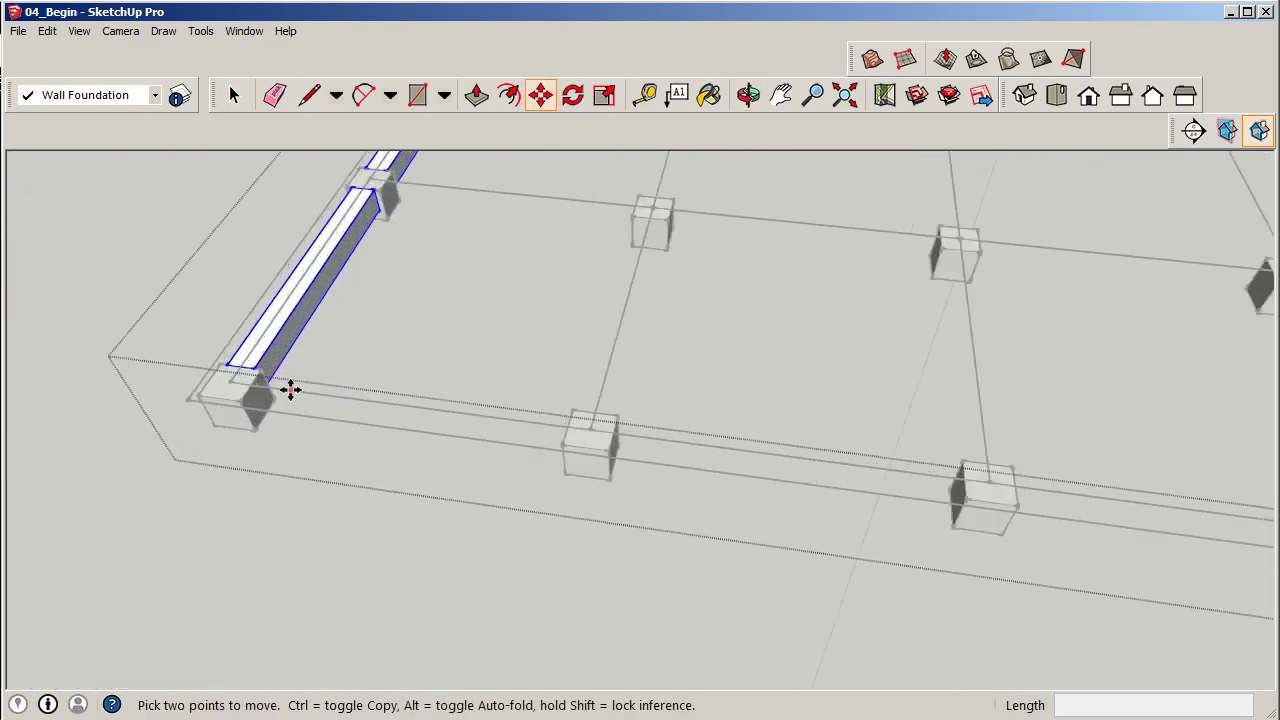
{"action": "key", "text": "ctrl"}
{"action": "left_click", "coordinate": [231, 402]}
{"action": "scroll", "coordinate": [649, 449], "scroll_direction": "down", "scroll_amount": 3}
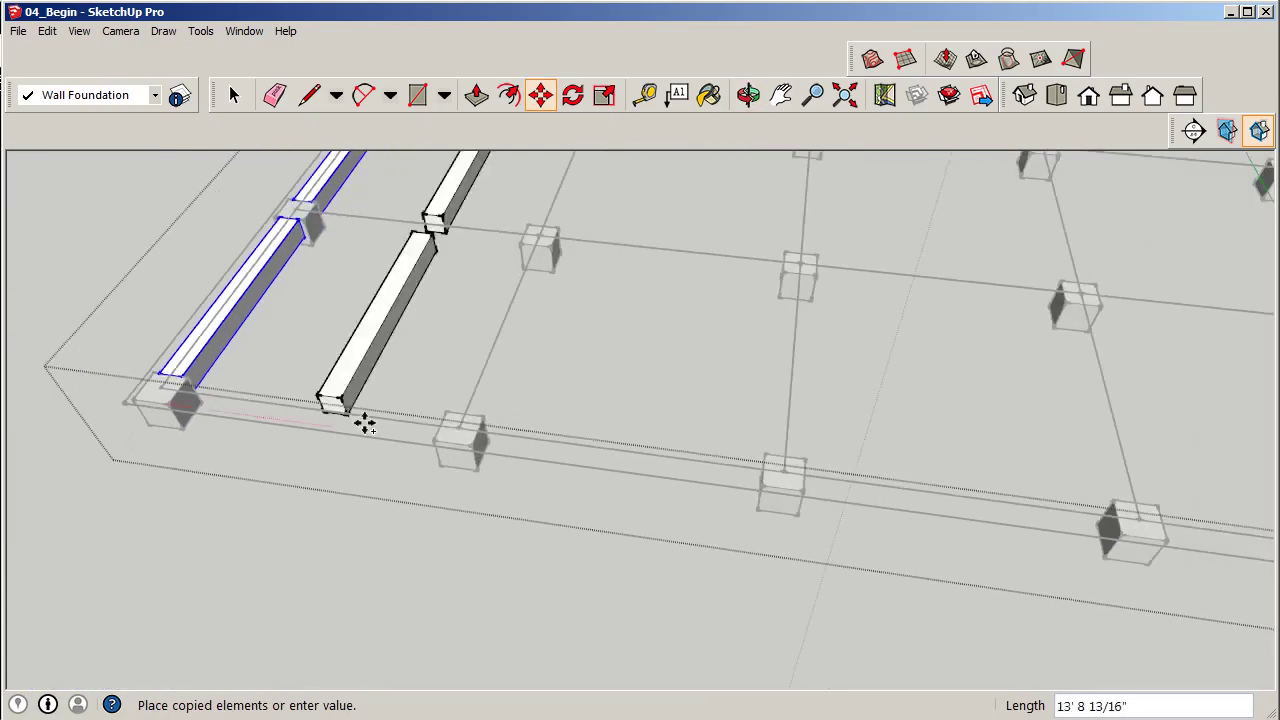
{"action": "scroll", "coordinate": [77, 428], "scroll_direction": "down", "scroll_amount": 2}
{"action": "scroll", "coordinate": [1097, 558], "scroll_direction": "up", "scroll_amount": 5}
{"action": "scroll", "coordinate": [1097, 558], "scroll_direction": "up", "scroll_amount": 5}
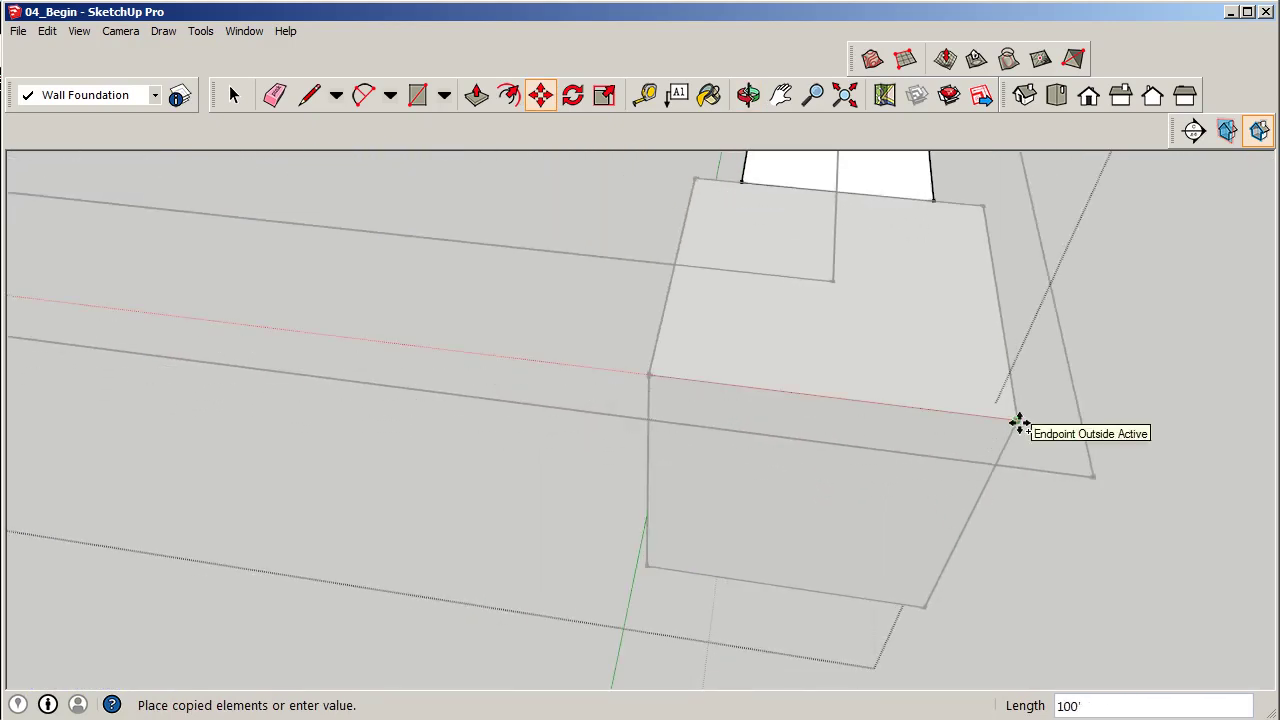
{"action": "left_click", "coordinate": [1014, 424]}
Copy the four short-side foundation segments 200' along the green axis to the opposite short side, and close the component.
{"action": "scroll", "coordinate": [951, 477], "scroll_direction": "down", "scroll_amount": 8}
{"action": "scroll", "coordinate": [834, 494], "scroll_direction": "down", "scroll_amount": 3}
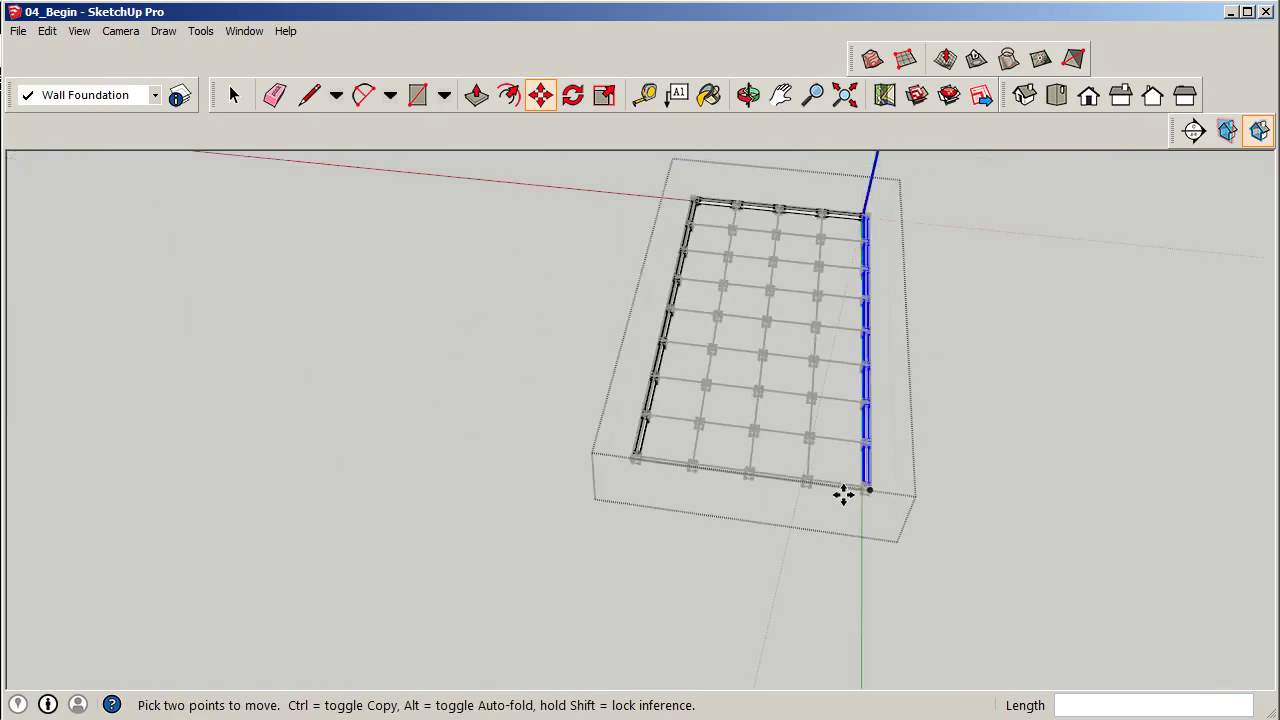
{"action": "middle_click_drag", "start_coordinate": [824, 309], "coordinate": [380, 240]}
{"action": "middle_click_drag", "start_coordinate": [480, 420], "coordinate": [814, 634]}
{"action": "scroll", "coordinate": [769, 567], "scroll_direction": "up", "scroll_amount": 3}
{"action": "left_click", "coordinate": [766, 564]}
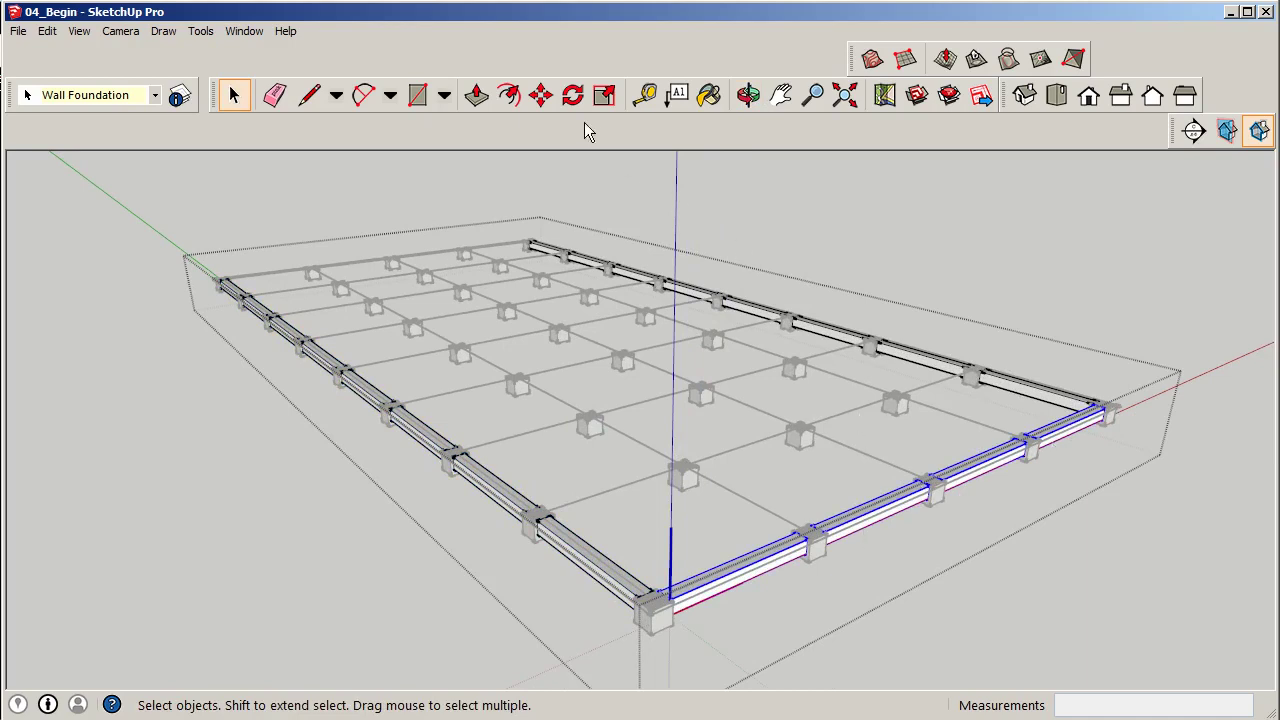
{"action": "left_click", "coordinate": [540, 94]}
{"action": "scroll", "coordinate": [624, 595], "scroll_direction": "up", "scroll_amount": 5}
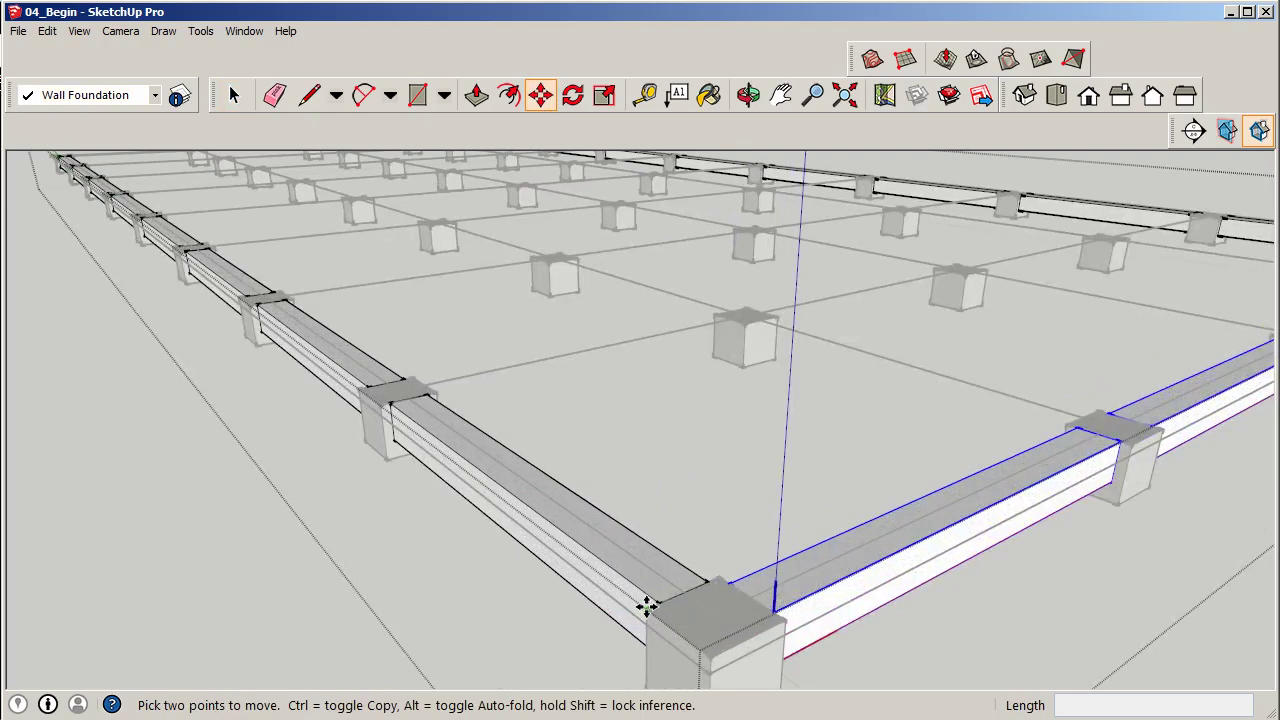
{"action": "left_click", "coordinate": [651, 606]}
{"action": "key", "text": "ctrl"}
{"action": "scroll", "coordinate": [700, 620], "scroll_direction": "down", "scroll_amount": 10}
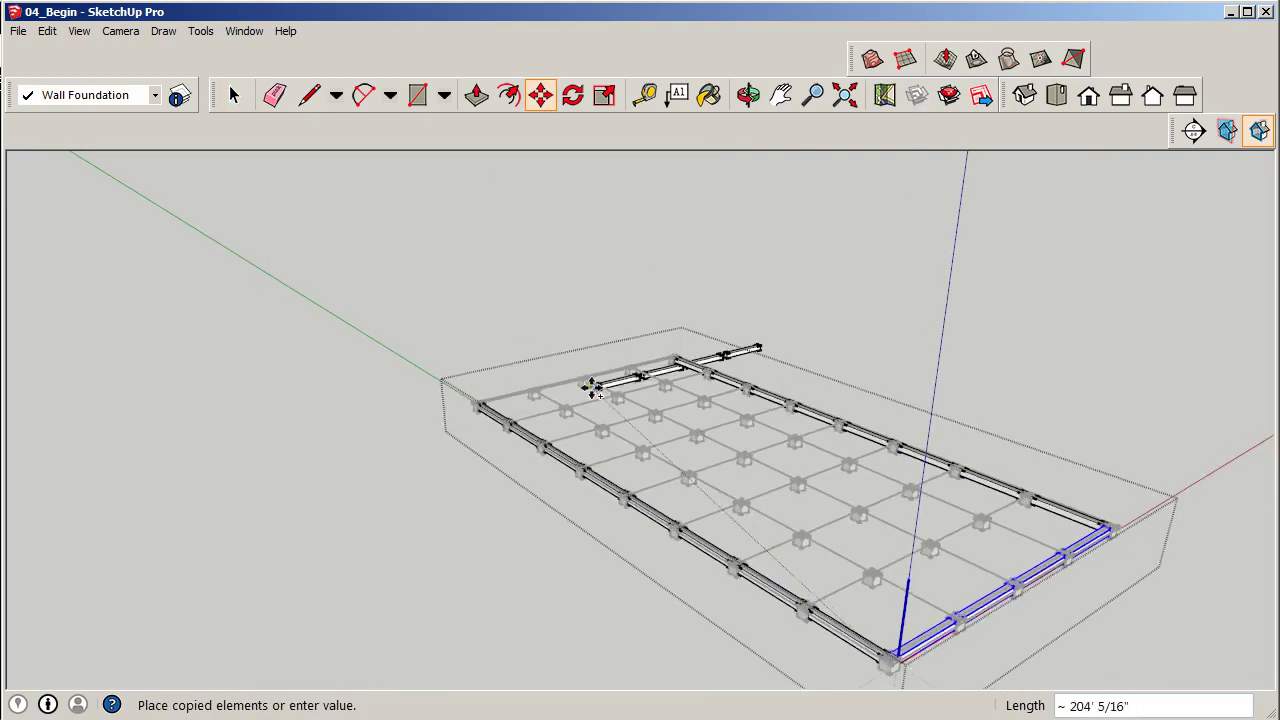
{"action": "scroll", "coordinate": [460, 400], "scroll_direction": "up", "scroll_amount": 4}
{"action": "scroll", "coordinate": [460, 400], "scroll_direction": "up", "scroll_amount": 7}
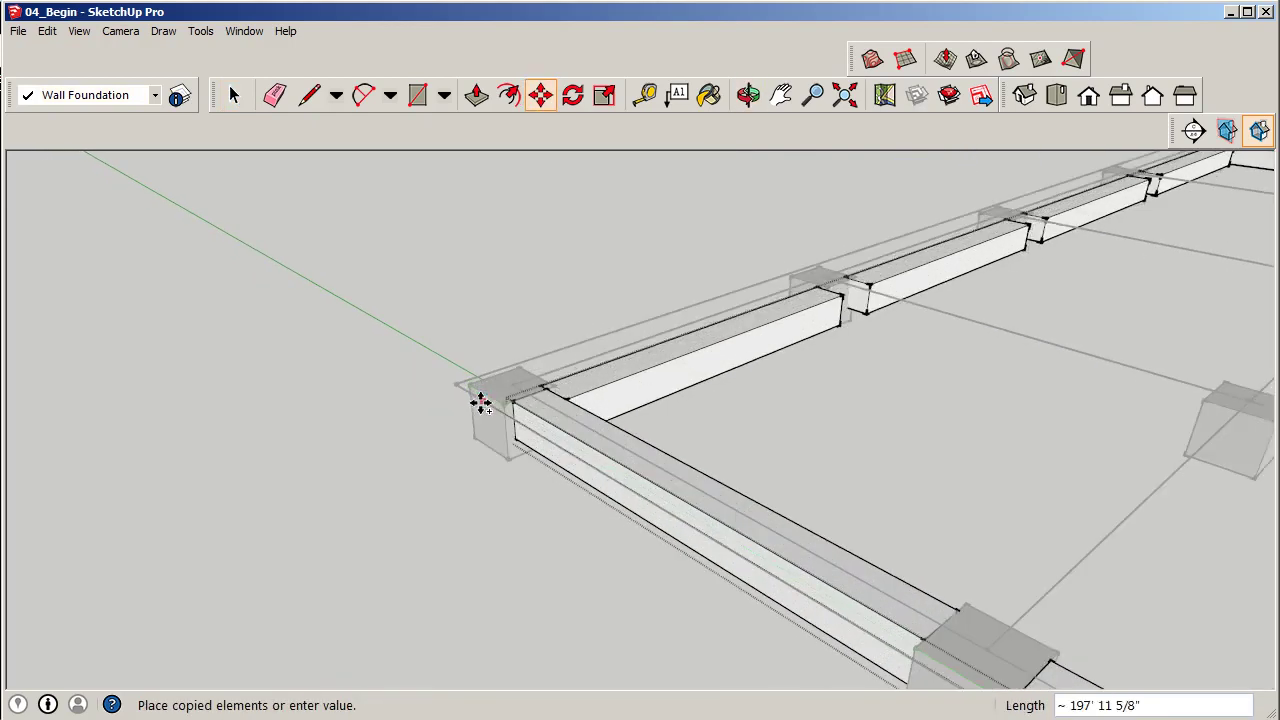
{"action": "left_click", "coordinate": [440, 362]}
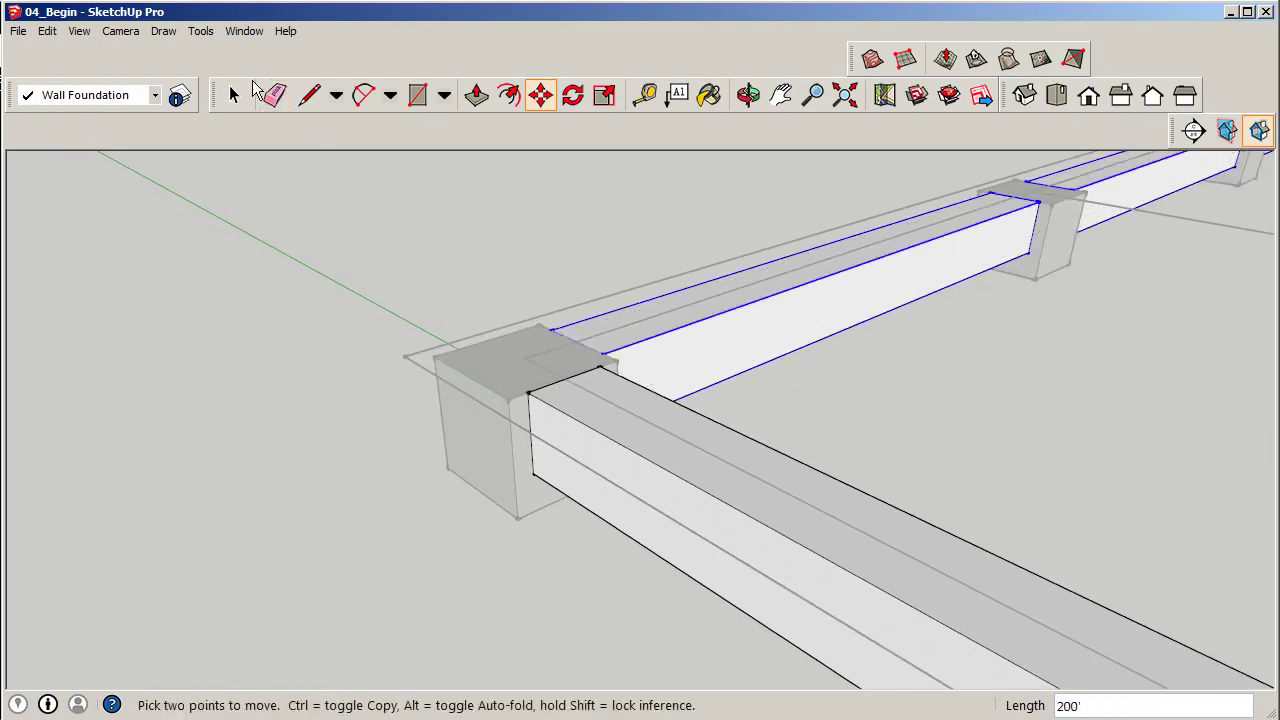
{"action": "left_click", "coordinate": [234, 95]}
Examine the wall foundations between the footings along all four sides of the building grid.
{"action": "middle_click_drag", "start_coordinate": [289, 519], "coordinate": [825, 330]}
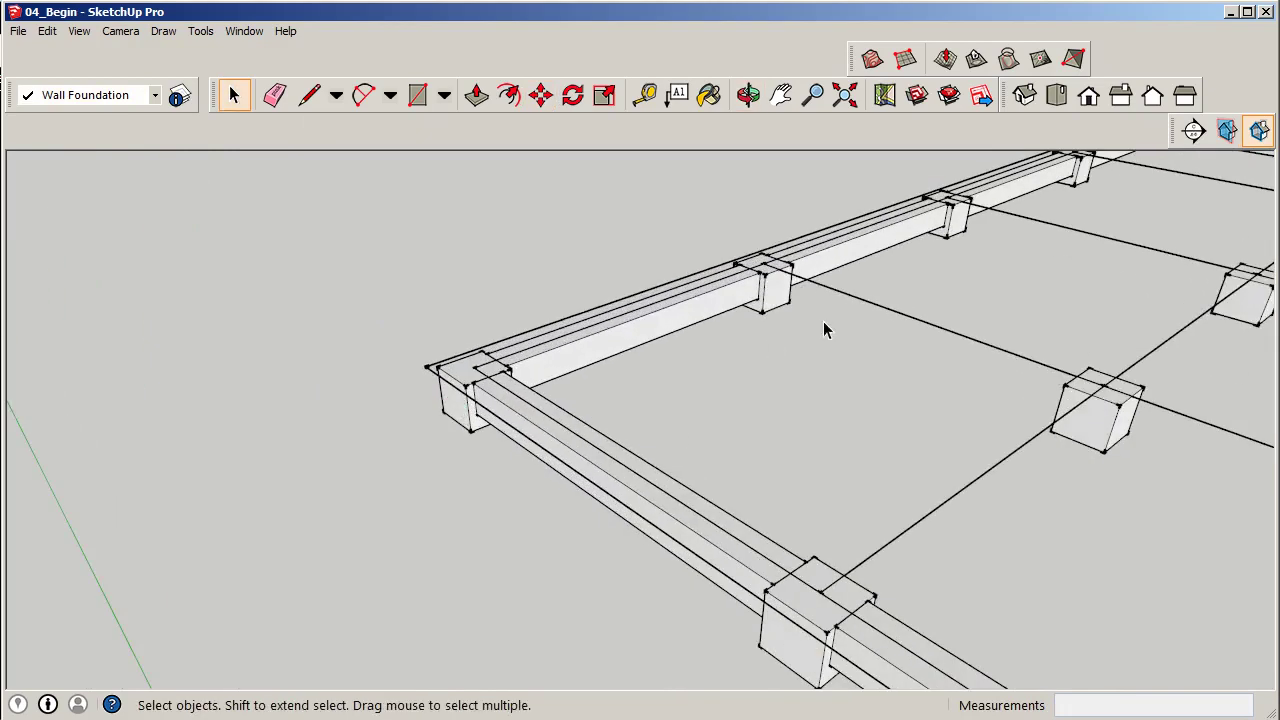
{"action": "left_click", "coordinate": [495, 403]}
{"action": "scroll", "coordinate": [563, 414], "scroll_direction": "down", "scroll_amount": 2}
{"action": "left_click", "coordinate": [307, 400]}
{"action": "scroll", "coordinate": [380, 411], "scroll_direction": "down", "scroll_amount": 3}
{"action": "middle_click_drag", "start_coordinate": [543, 423], "coordinate": [548, 465]}
{"action": "scroll", "coordinate": [549, 460], "scroll_direction": "down", "scroll_amount": 6}
{"action": "scroll", "coordinate": [549, 452], "scroll_direction": "down", "scroll_amount": 3}
{"action": "middle_click_drag", "start_coordinate": [549, 452], "coordinate": [523, 403]}
{"action": "scroll", "coordinate": [1035, 392], "scroll_direction": "up", "scroll_amount": 5}
{"action": "scroll", "coordinate": [829, 329], "scroll_direction": "down", "scroll_amount": 4}
{"action": "middle_click_drag", "start_coordinate": [829, 329], "coordinate": [377, 409]}
{"action": "scroll", "coordinate": [1063, 335], "scroll_direction": "up", "scroll_amount": 2}
{"action": "scroll", "coordinate": [1063, 335], "scroll_direction": "up", "scroll_amount": 2}
{"action": "mouse_move", "coordinate": [1057, 329]}
{"action": "middle_mouse_down"}
{"action": "mouse_move", "coordinate": [757, 354]}
{"action": "mouse_move", "coordinate": [1066, 350]}
{"action": "middle_mouse_up"}
{"action": "scroll", "coordinate": [1066, 350], "scroll_direction": "down", "scroll_amount": 4}
{"action": "middle_click_drag", "start_coordinate": [866, 349], "coordinate": [846, 333]}
{"action": "scroll", "coordinate": [770, 360], "scroll_direction": "up", "scroll_amount": 2}
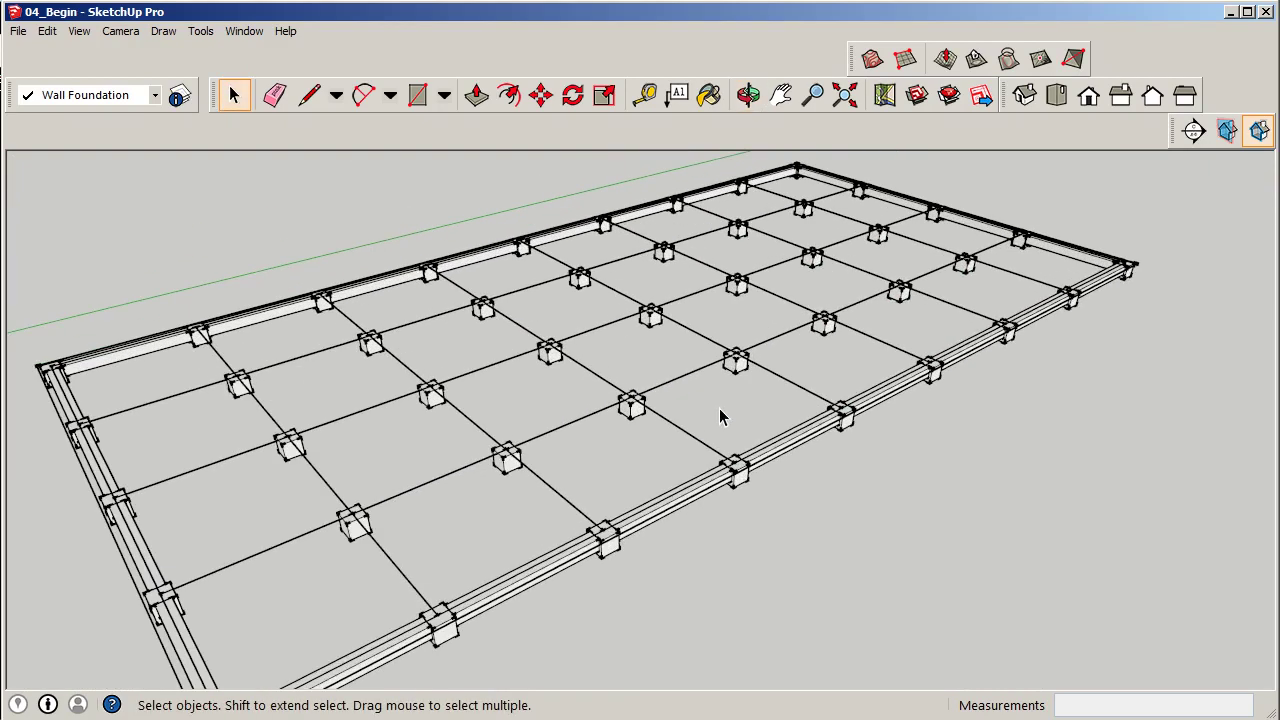